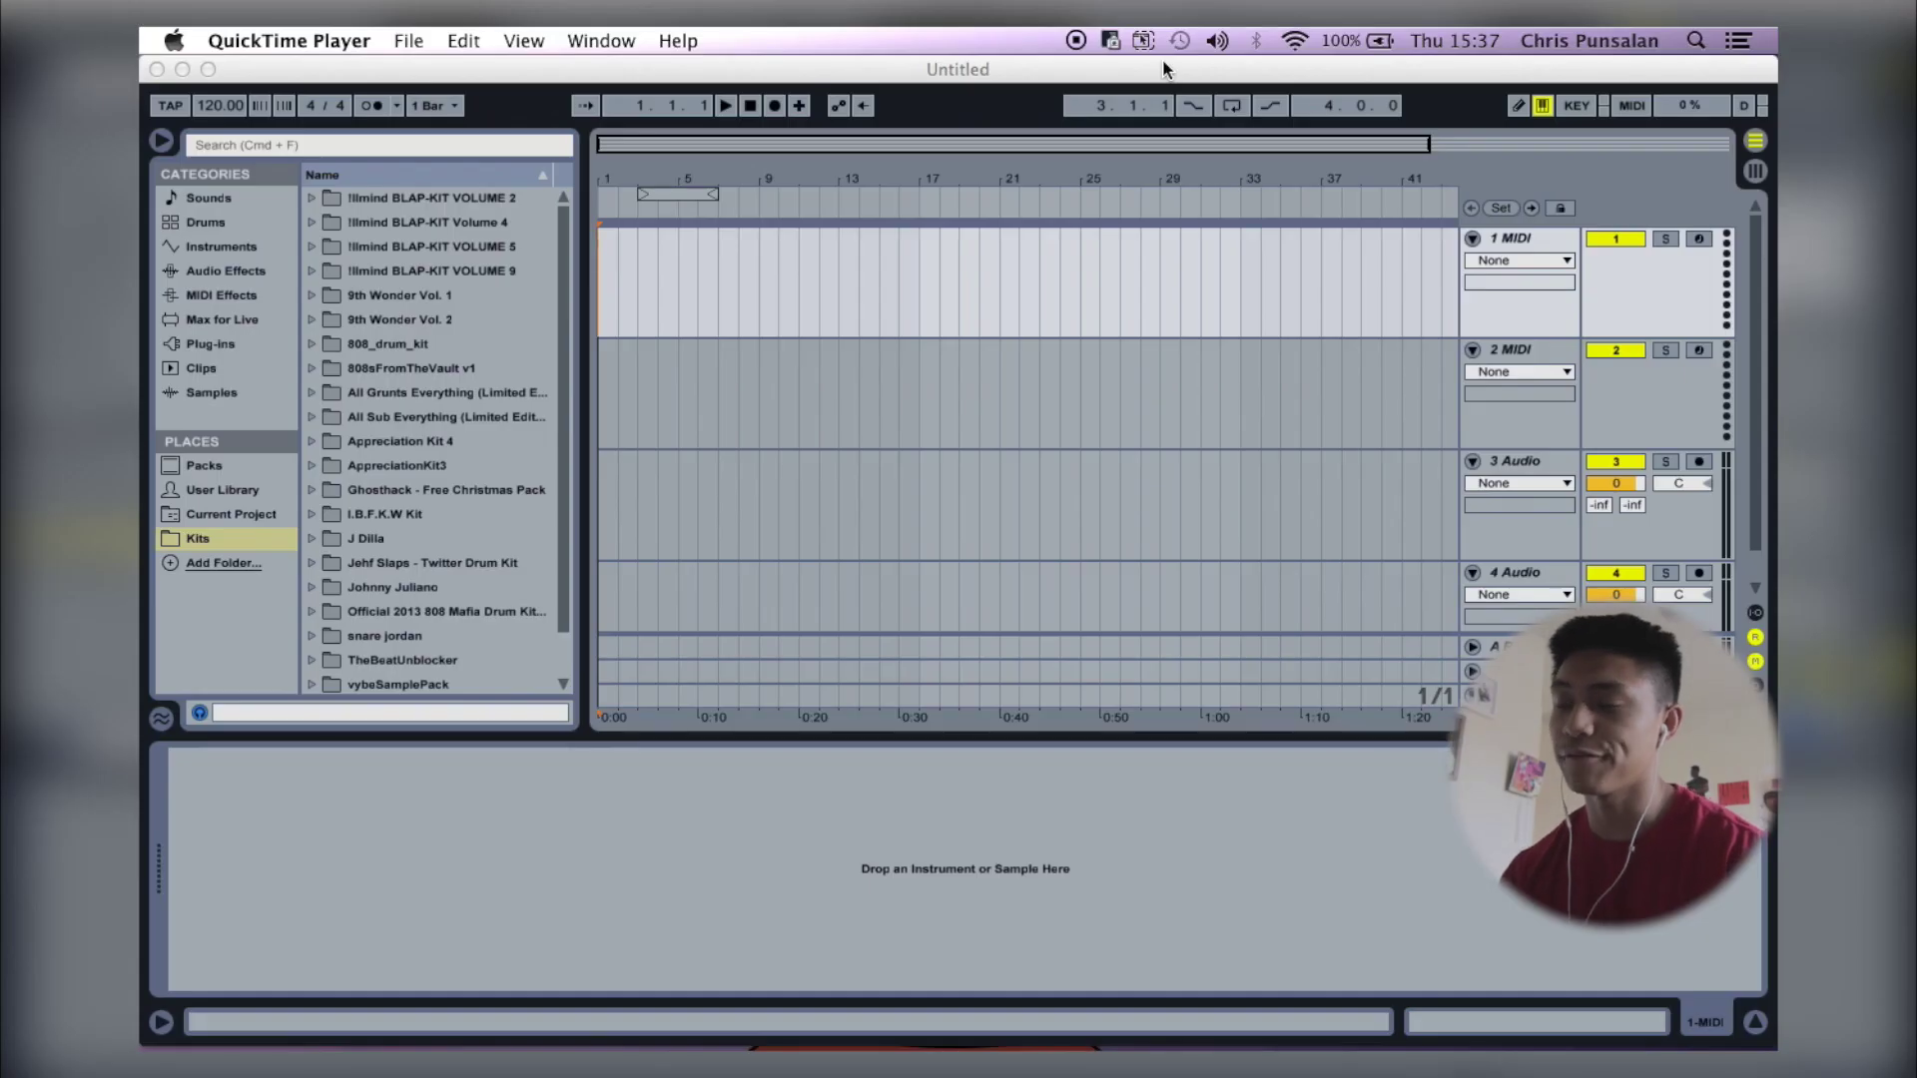
Collapse all four default tracks in the arrangement.
{"action": "left_click", "coordinate": [1153, 68]}
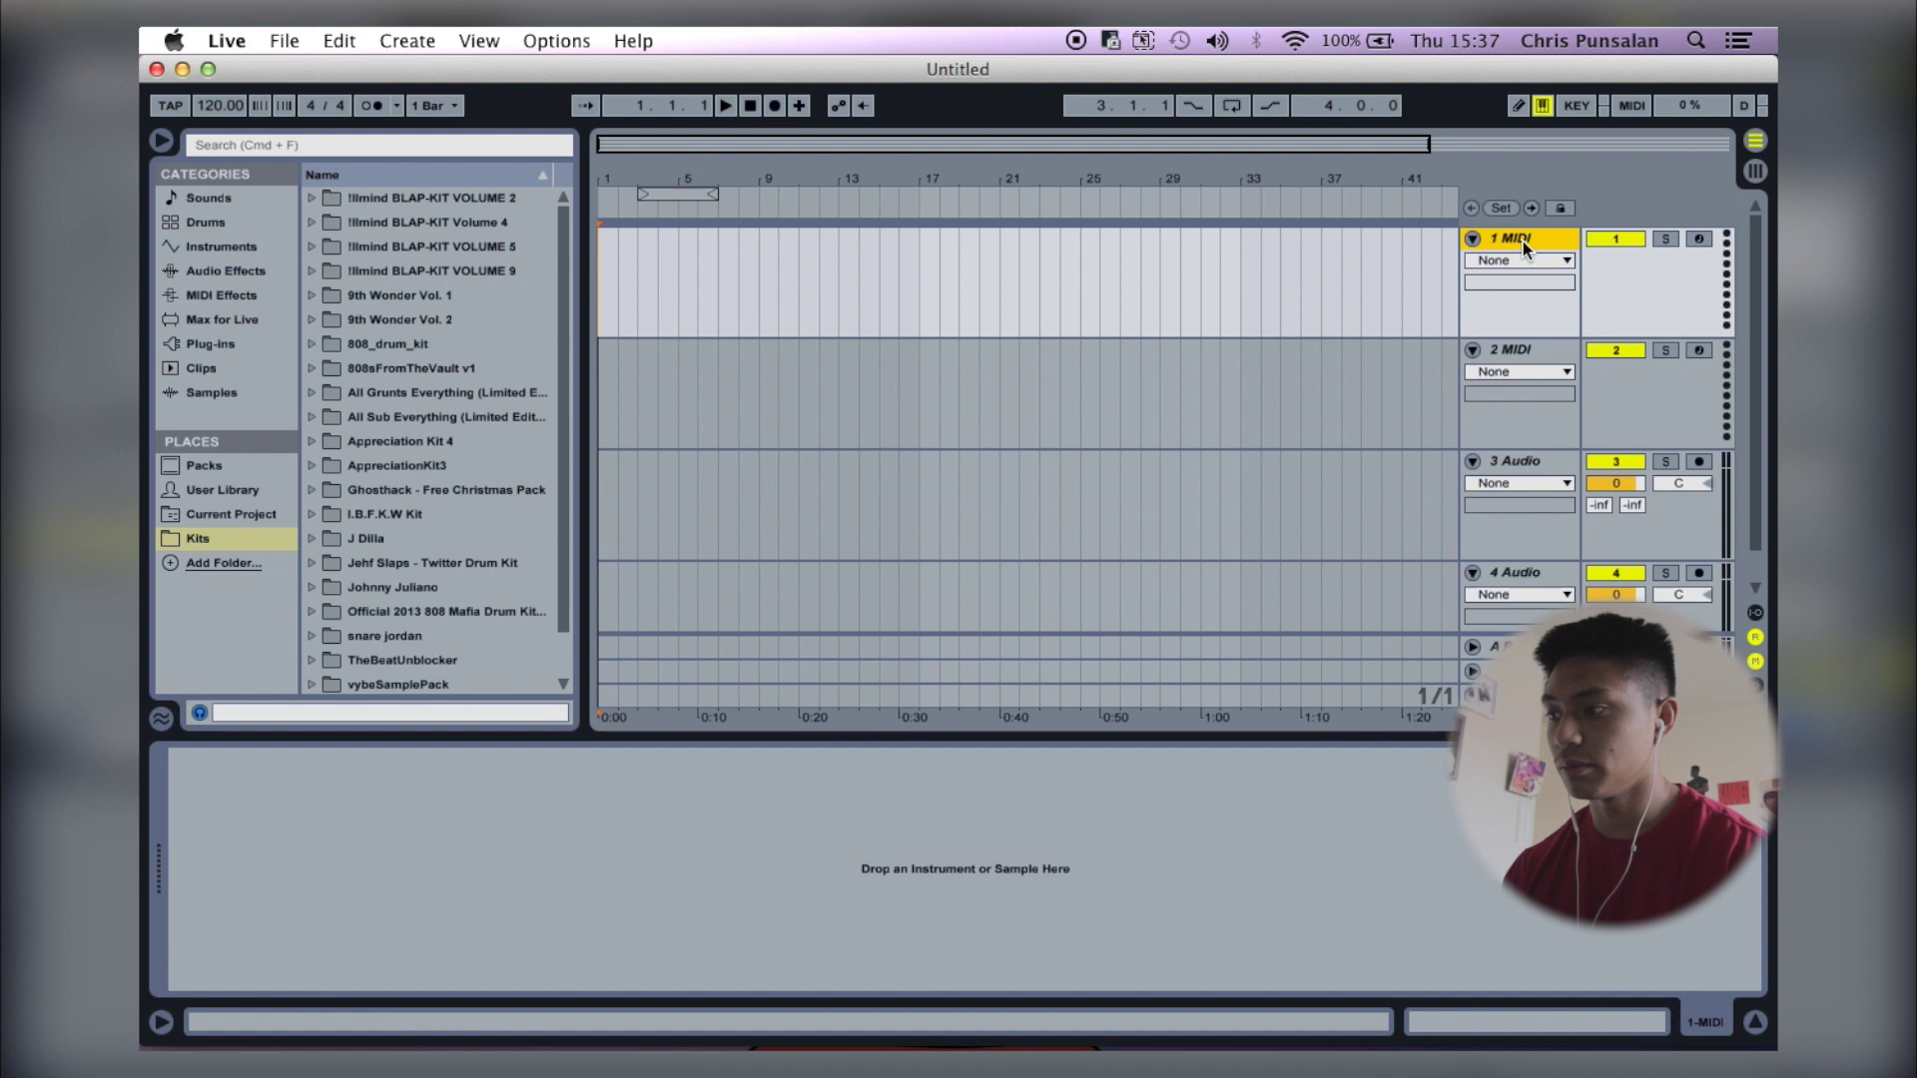
{"action": "left_click", "coordinate": [1486, 248], "text": "shift"}
{"action": "left_click", "coordinate": [1473, 239], "text": "alt"}
{"action": "left_click", "coordinate": [1349, 313]}
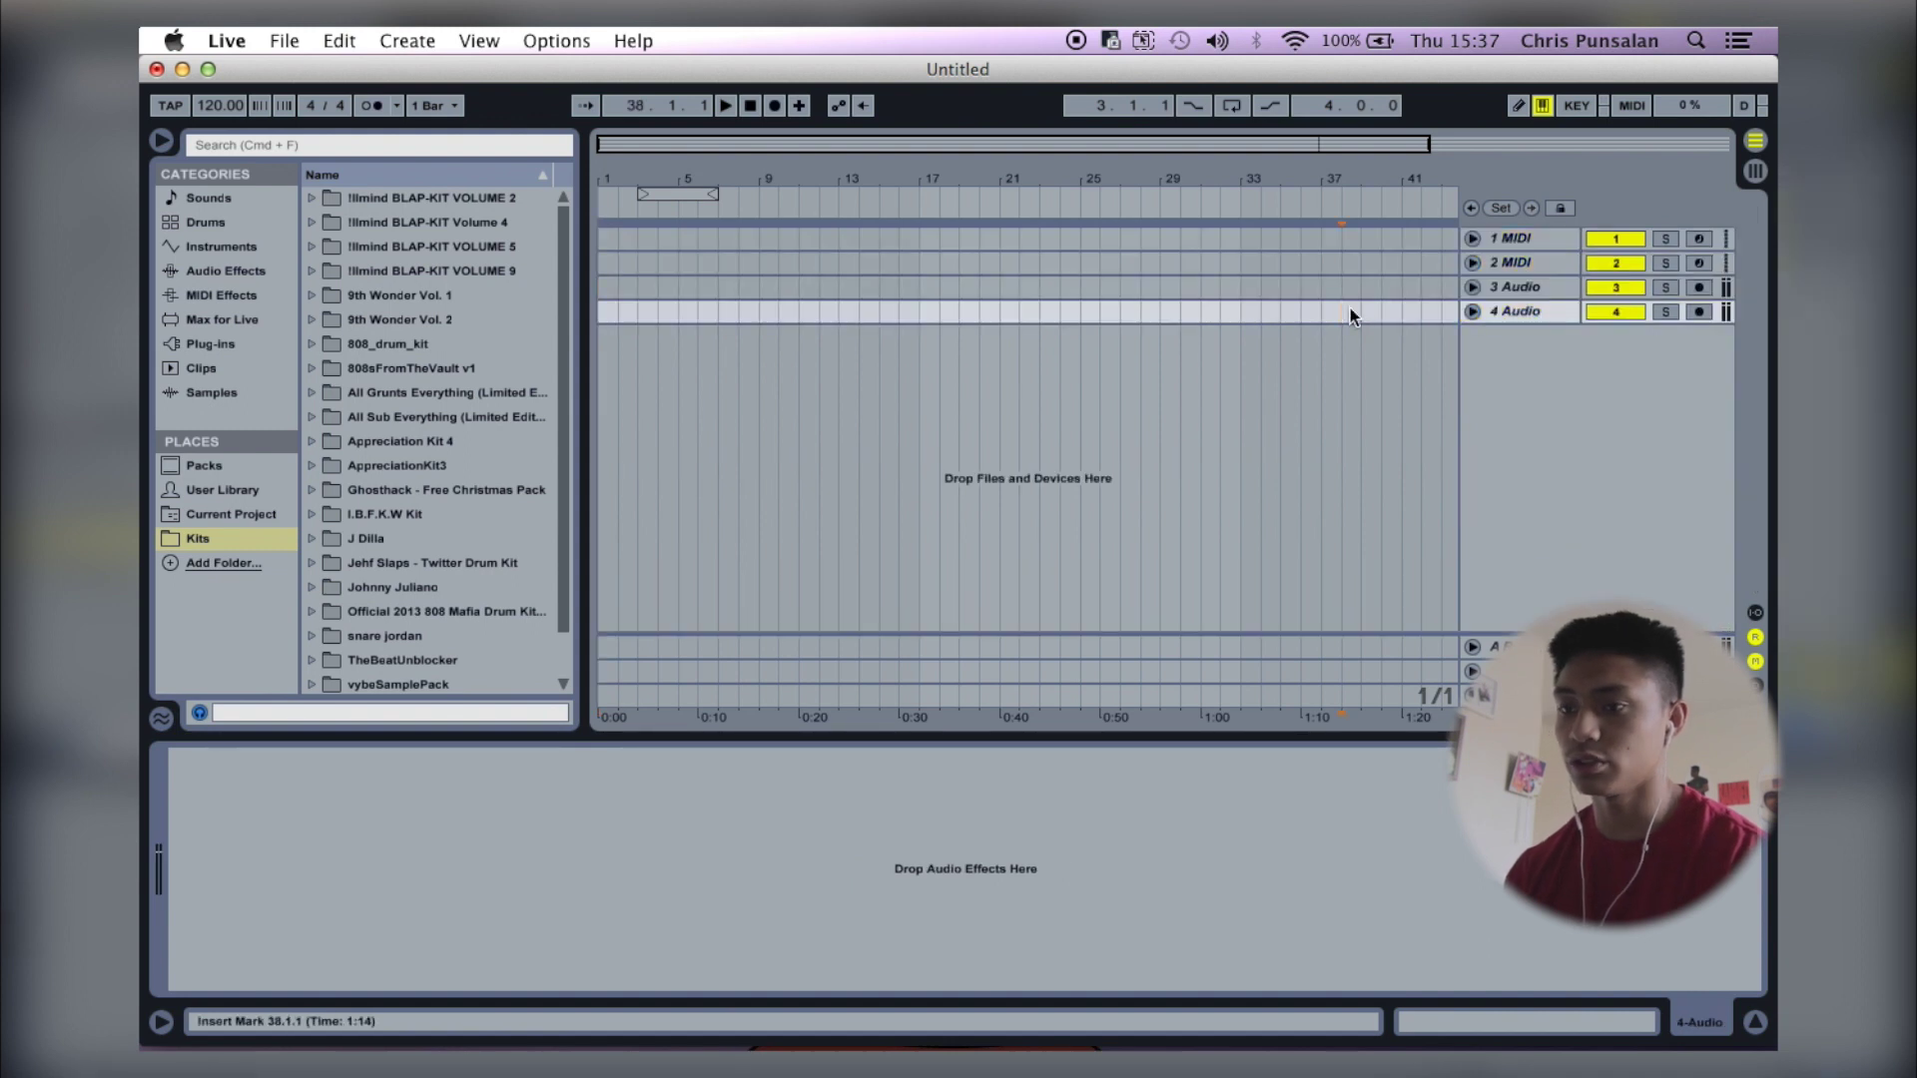
Load an empty Drum Rack onto the first MIDI track and duplicate that track twice.
{"action": "left_click", "coordinate": [204, 222]}
{"action": "left_click_drag", "start_coordinate": [380, 222], "coordinate": [699, 238]}
{"action": "key", "text": "super+d"}
{"action": "key", "text": "super+d"}
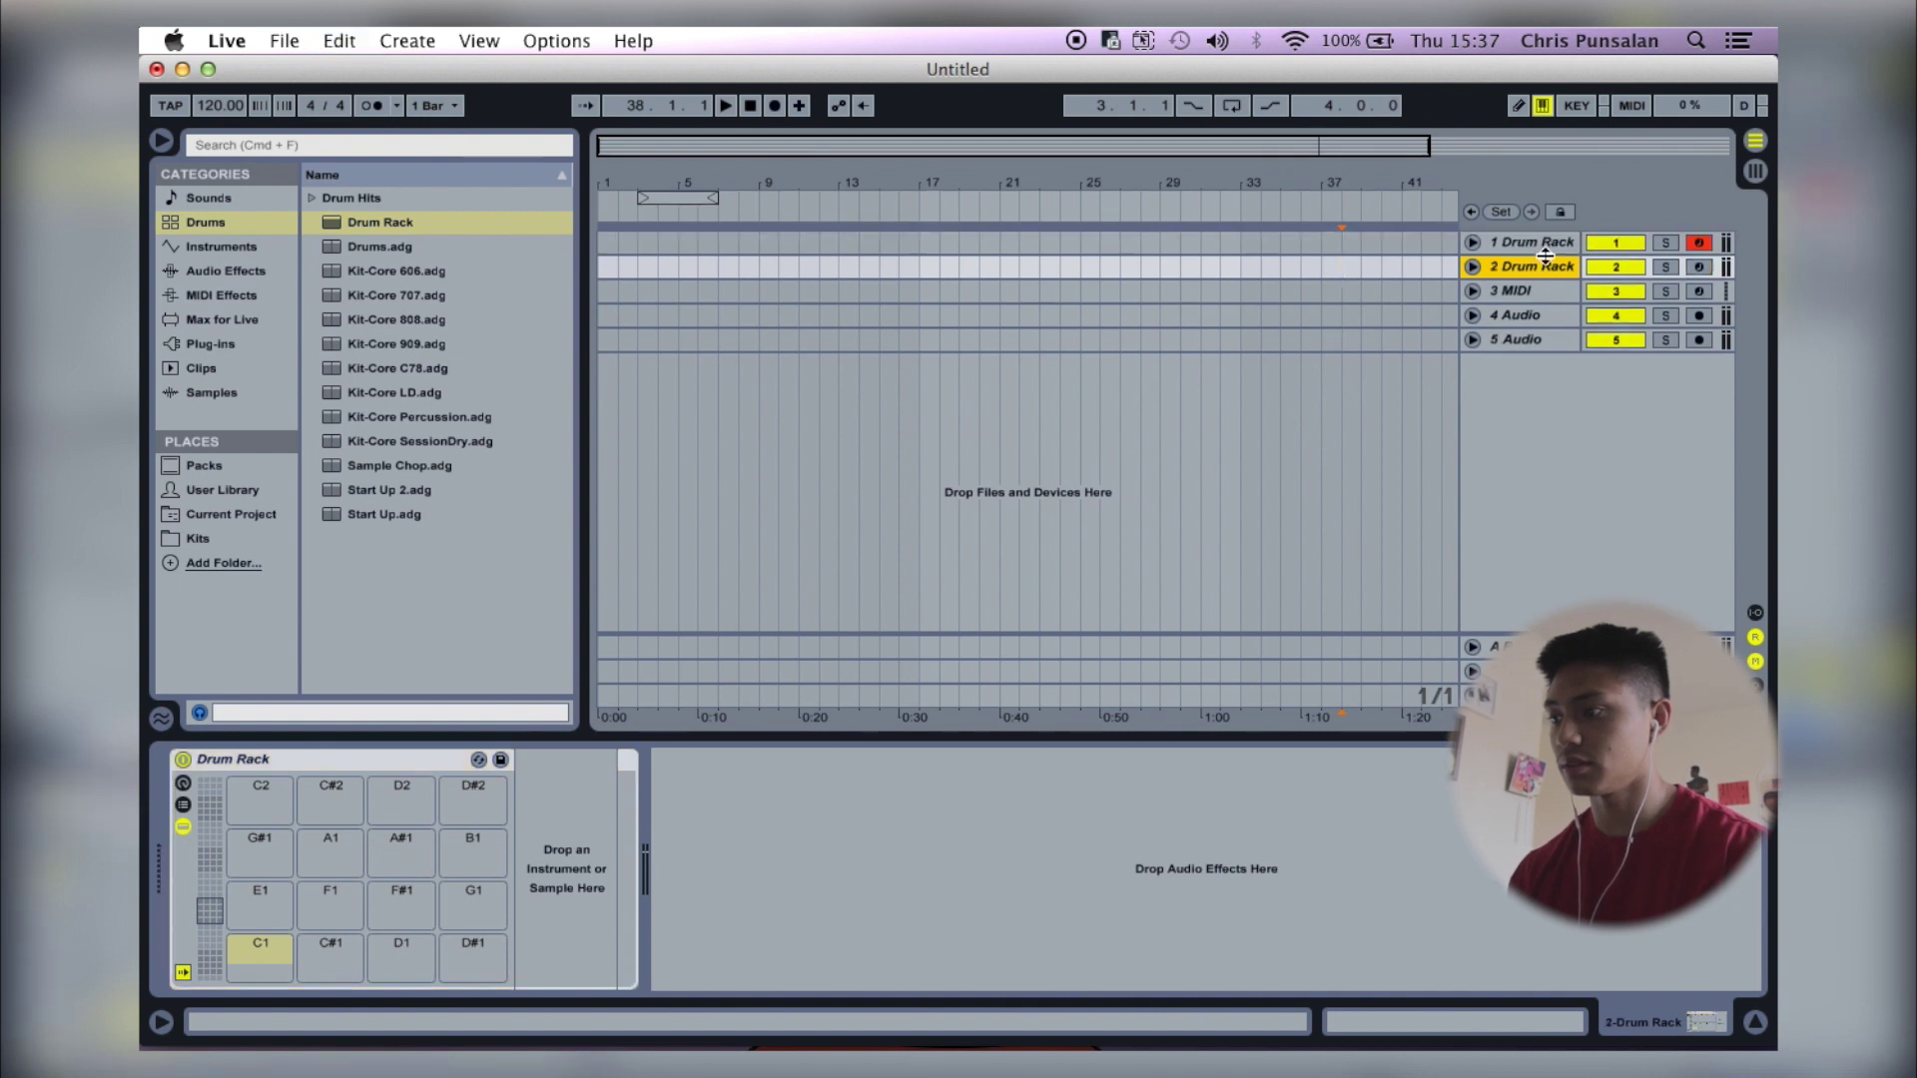
Delete the leftover default MIDI and audio tracks below the three Drum Rack tracks.
{"action": "left_click", "coordinate": [1531, 319]}
{"action": "left_click", "coordinate": [1538, 368], "text": "shift"}
{"action": "key", "text": "Delete"}
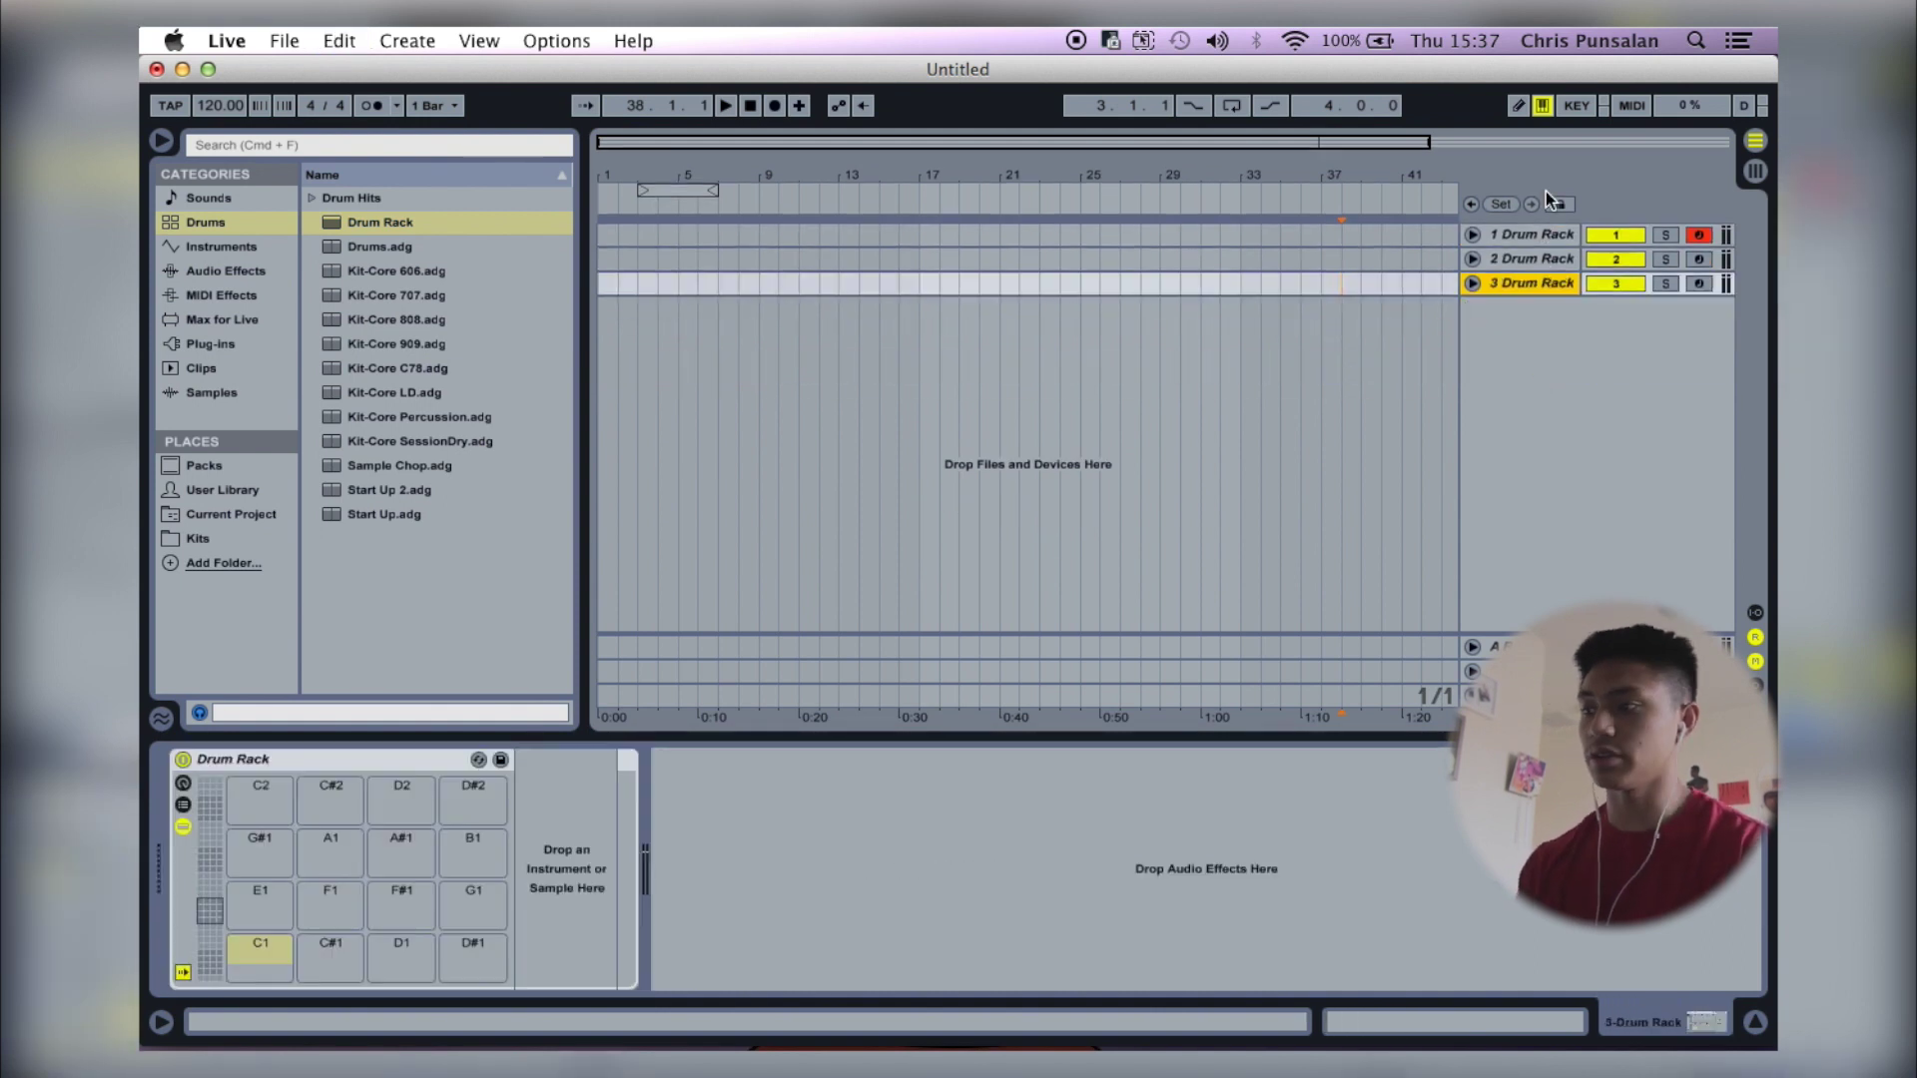
Rename the three Drum Rack tracks Kick, Snare and Percussion.
{"action": "left_click", "coordinate": [1545, 233]}
{"action": "type", "text": "Kick"}
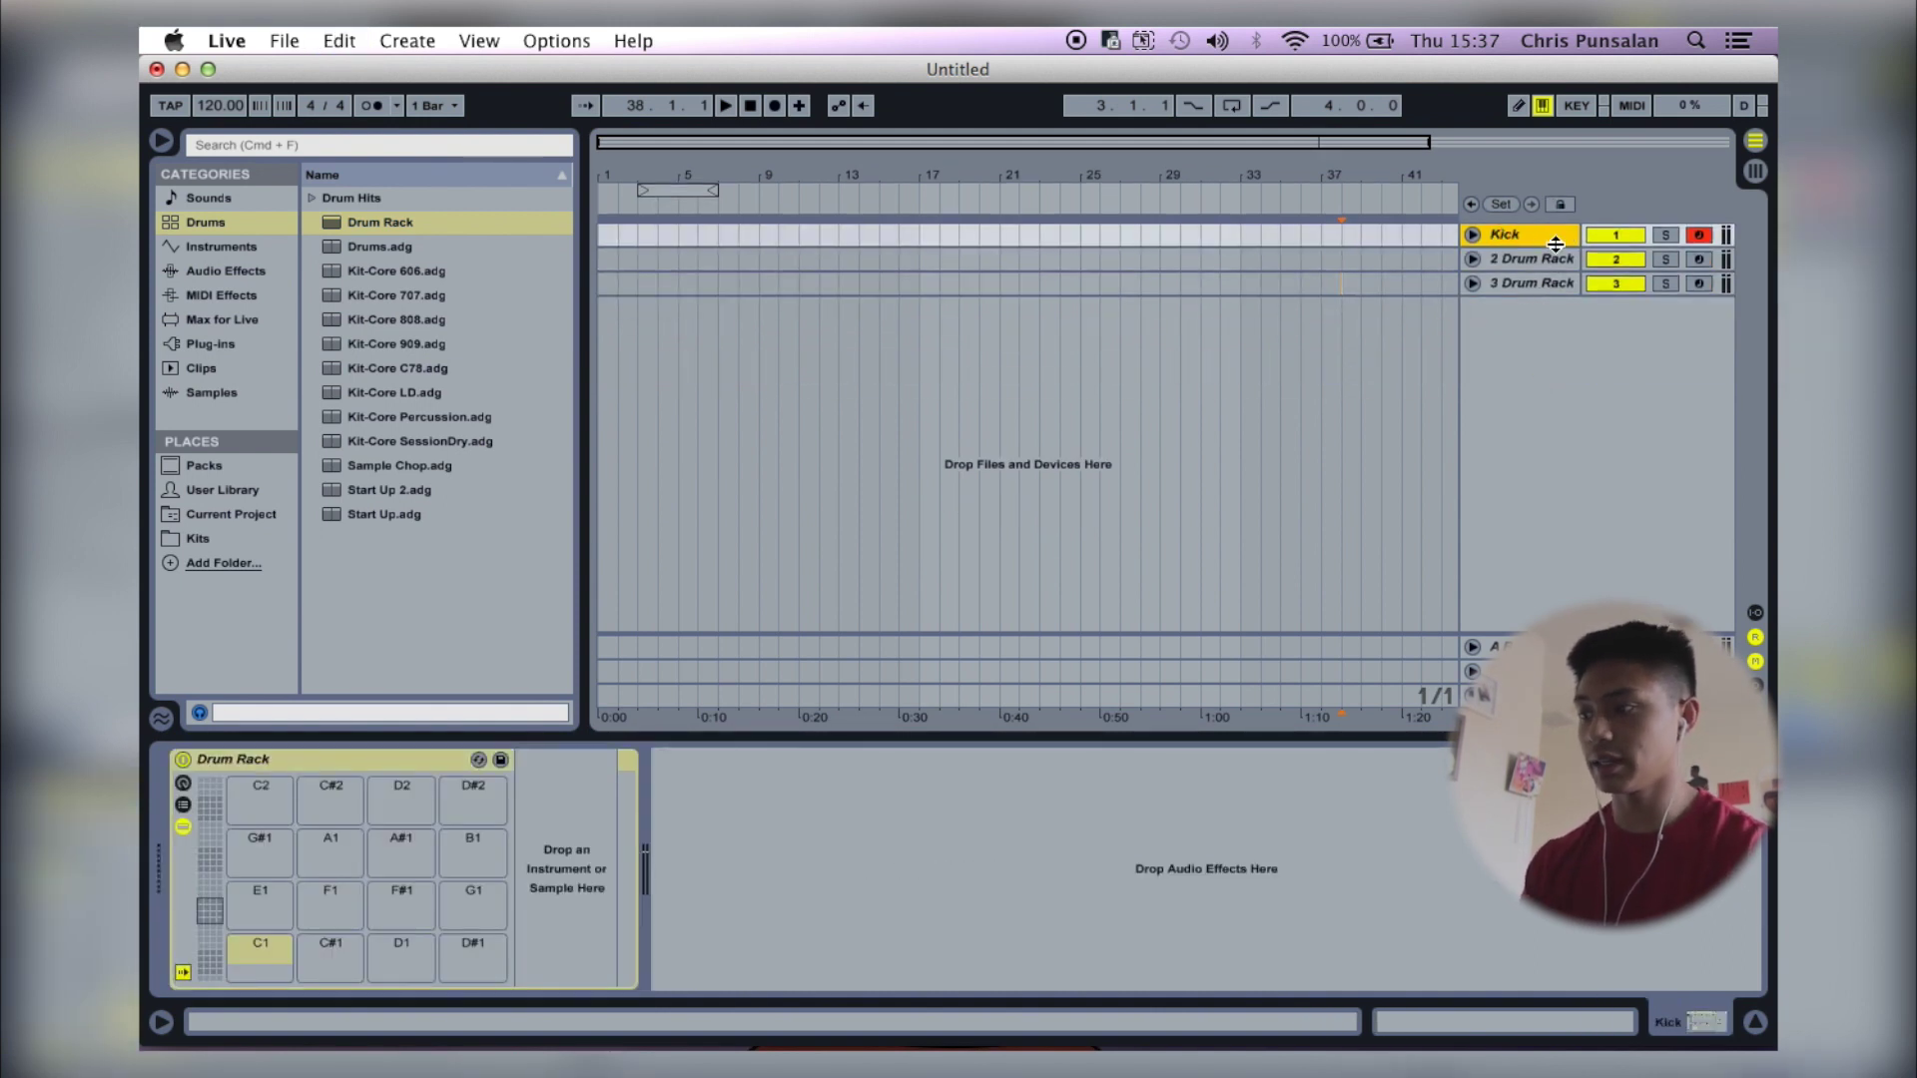
{"action": "key", "text": "Tab"}
{"action": "type", "text": "Snare"}
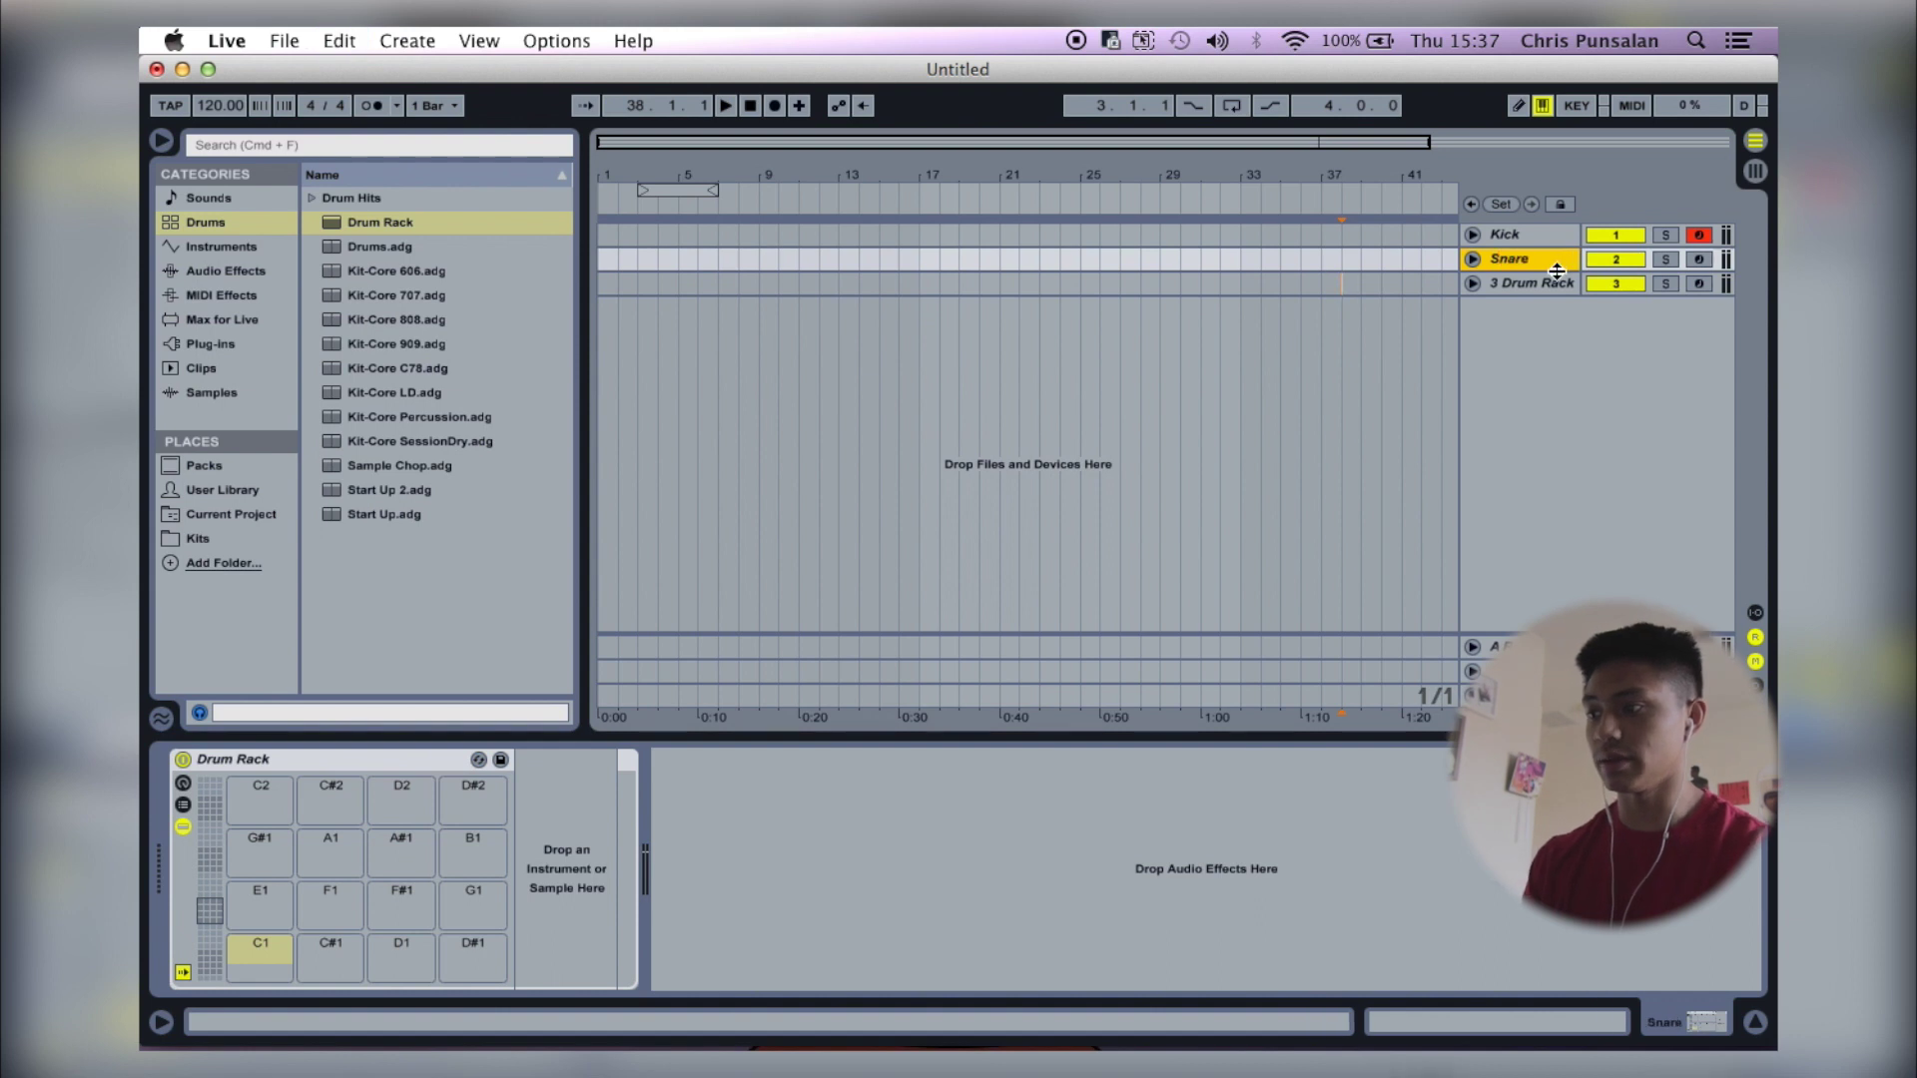
{"action": "key", "text": "Tab"}
{"action": "type", "text": "P"}
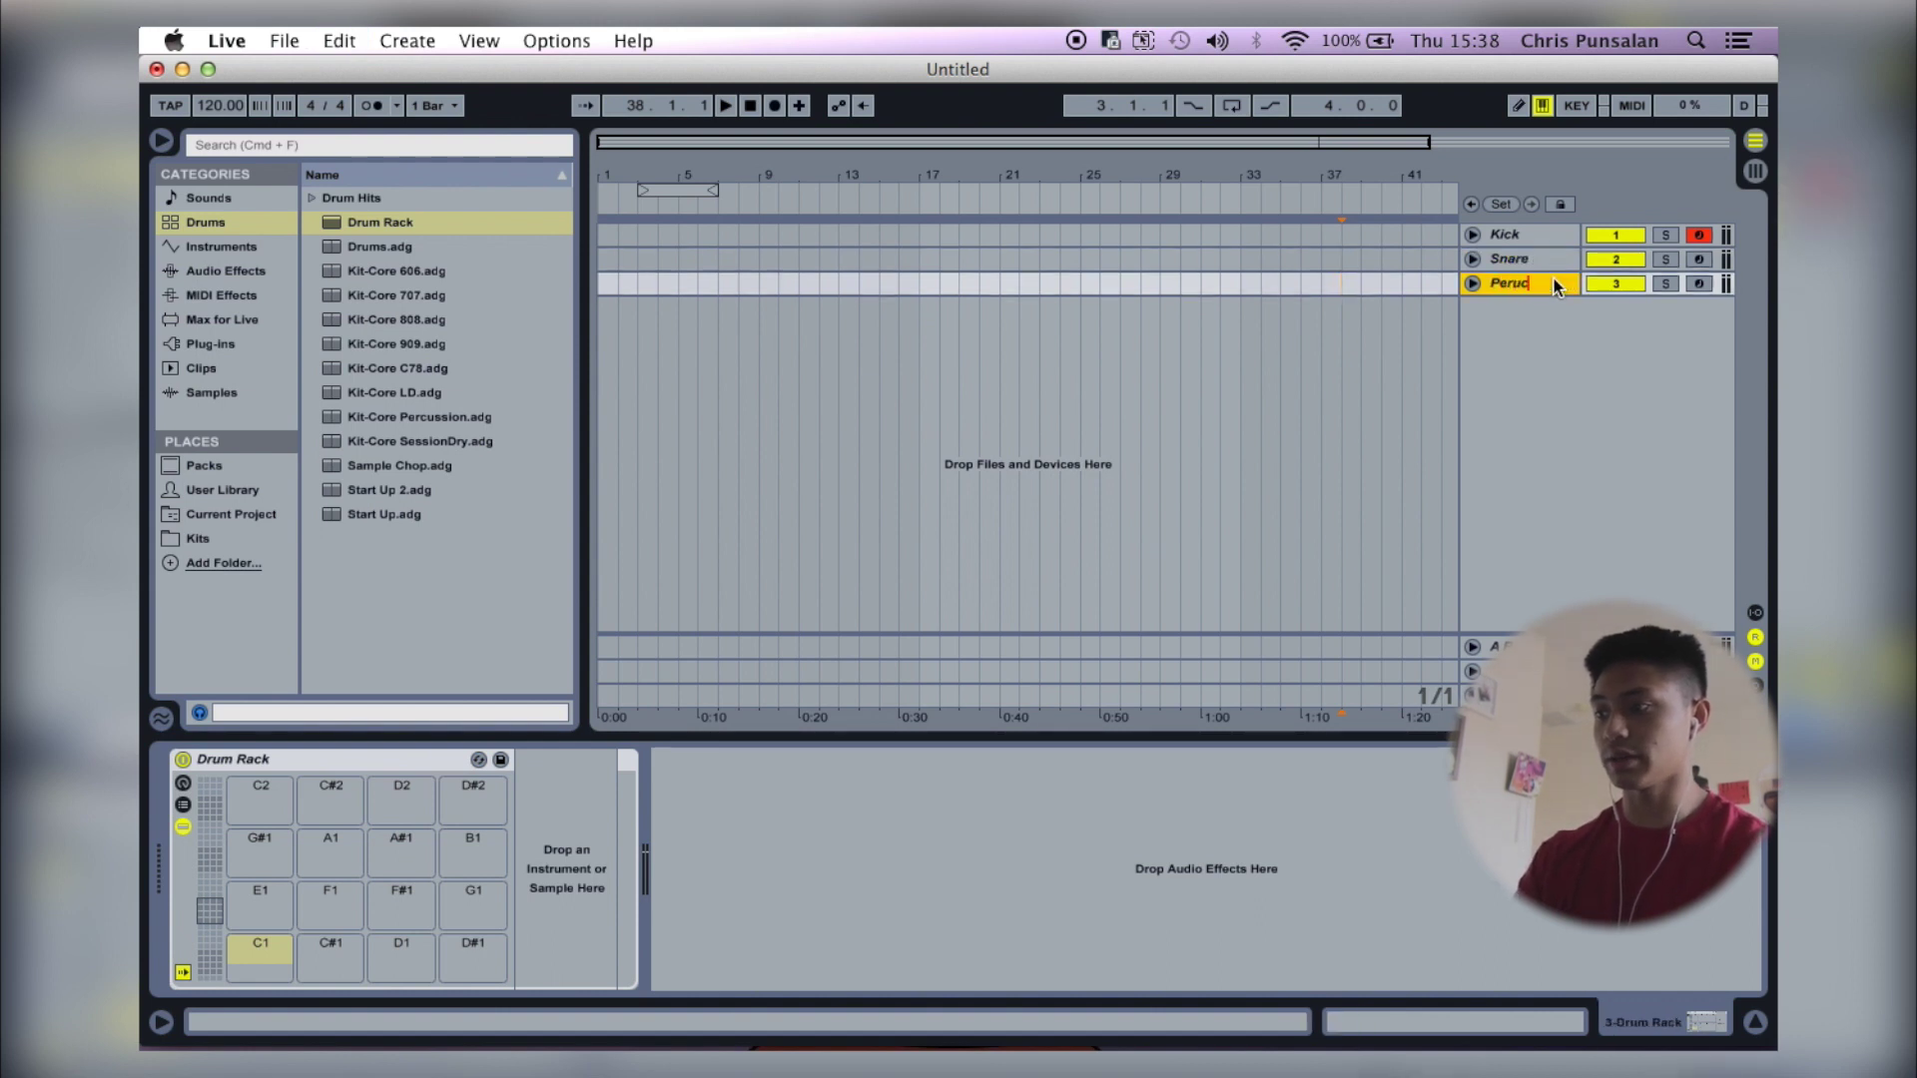
{"action": "type", "text": "er"}
{"action": "type", "text": "cussion"}
Find EQ Eight by searching the browser for "eq" and add it to the Kick track.
{"action": "left_click", "coordinate": [1535, 239]}
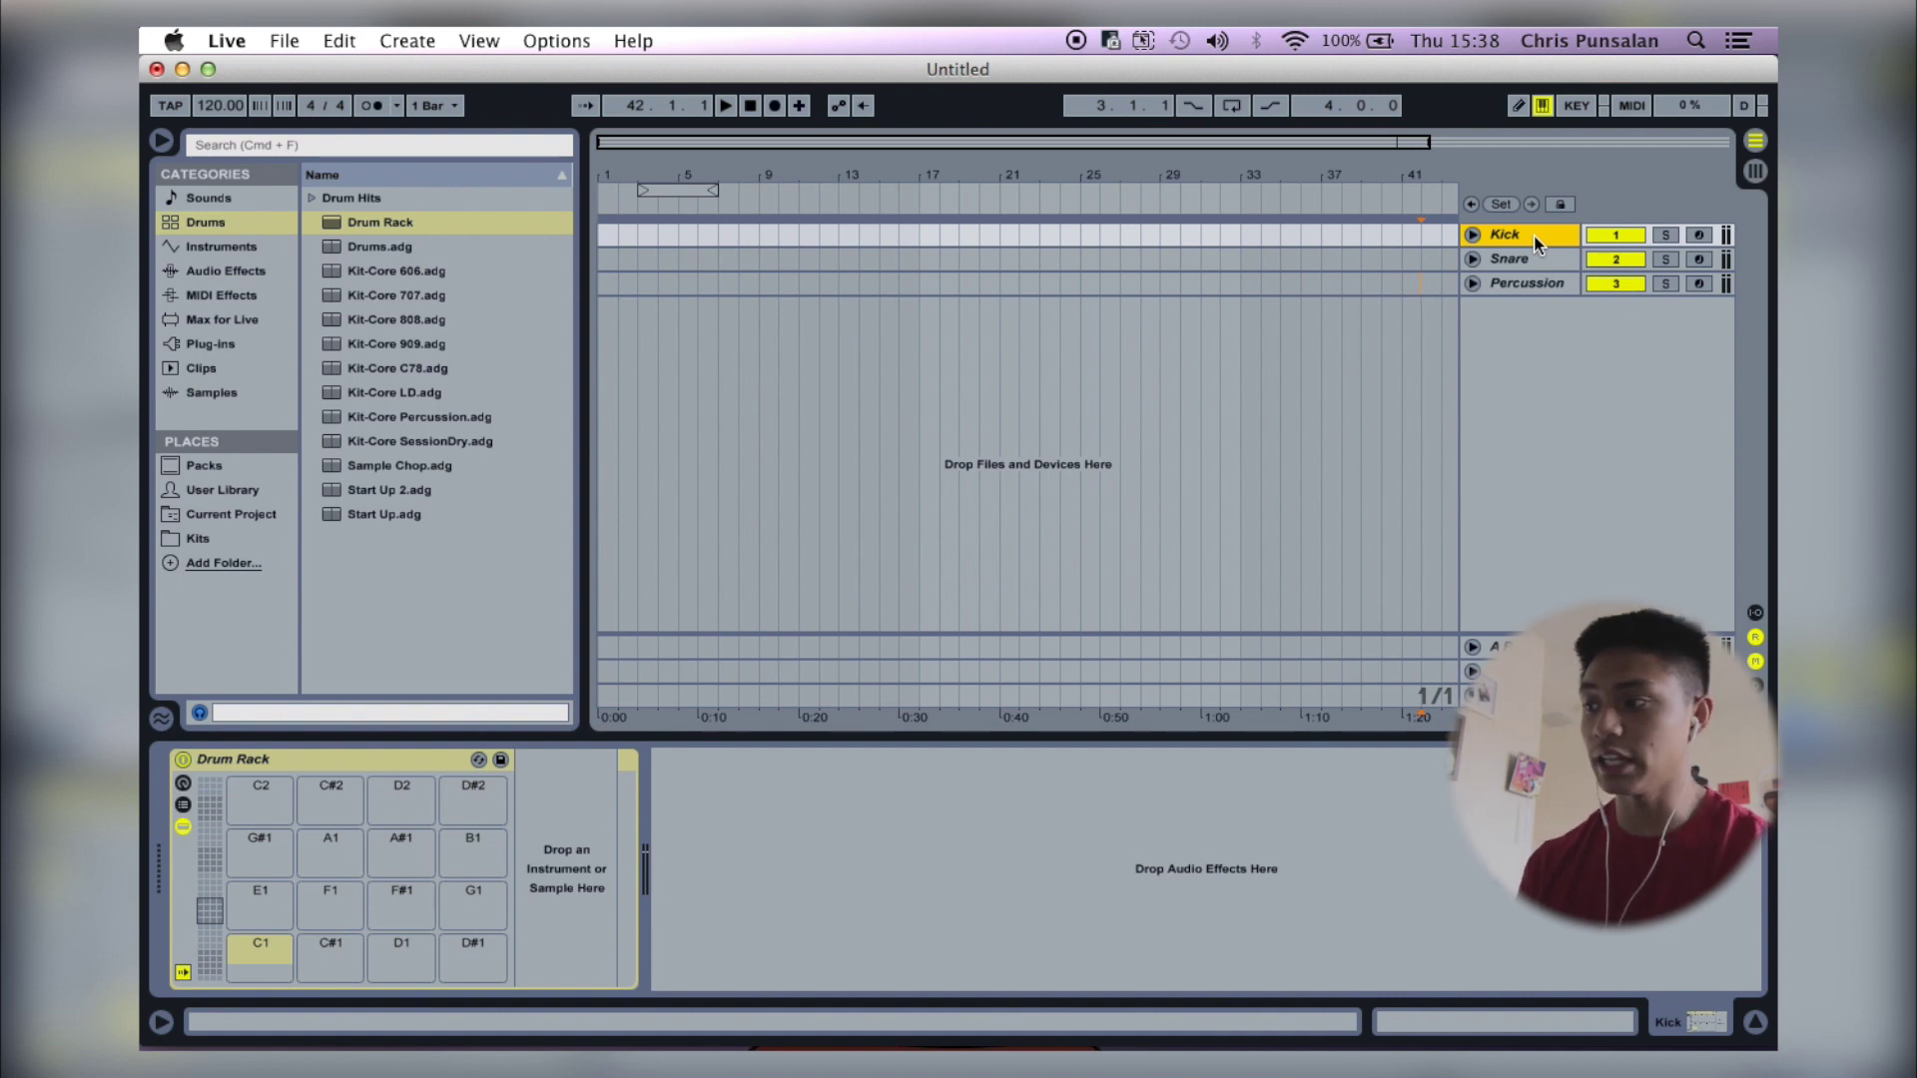
{"action": "left_click", "coordinate": [339, 147]}
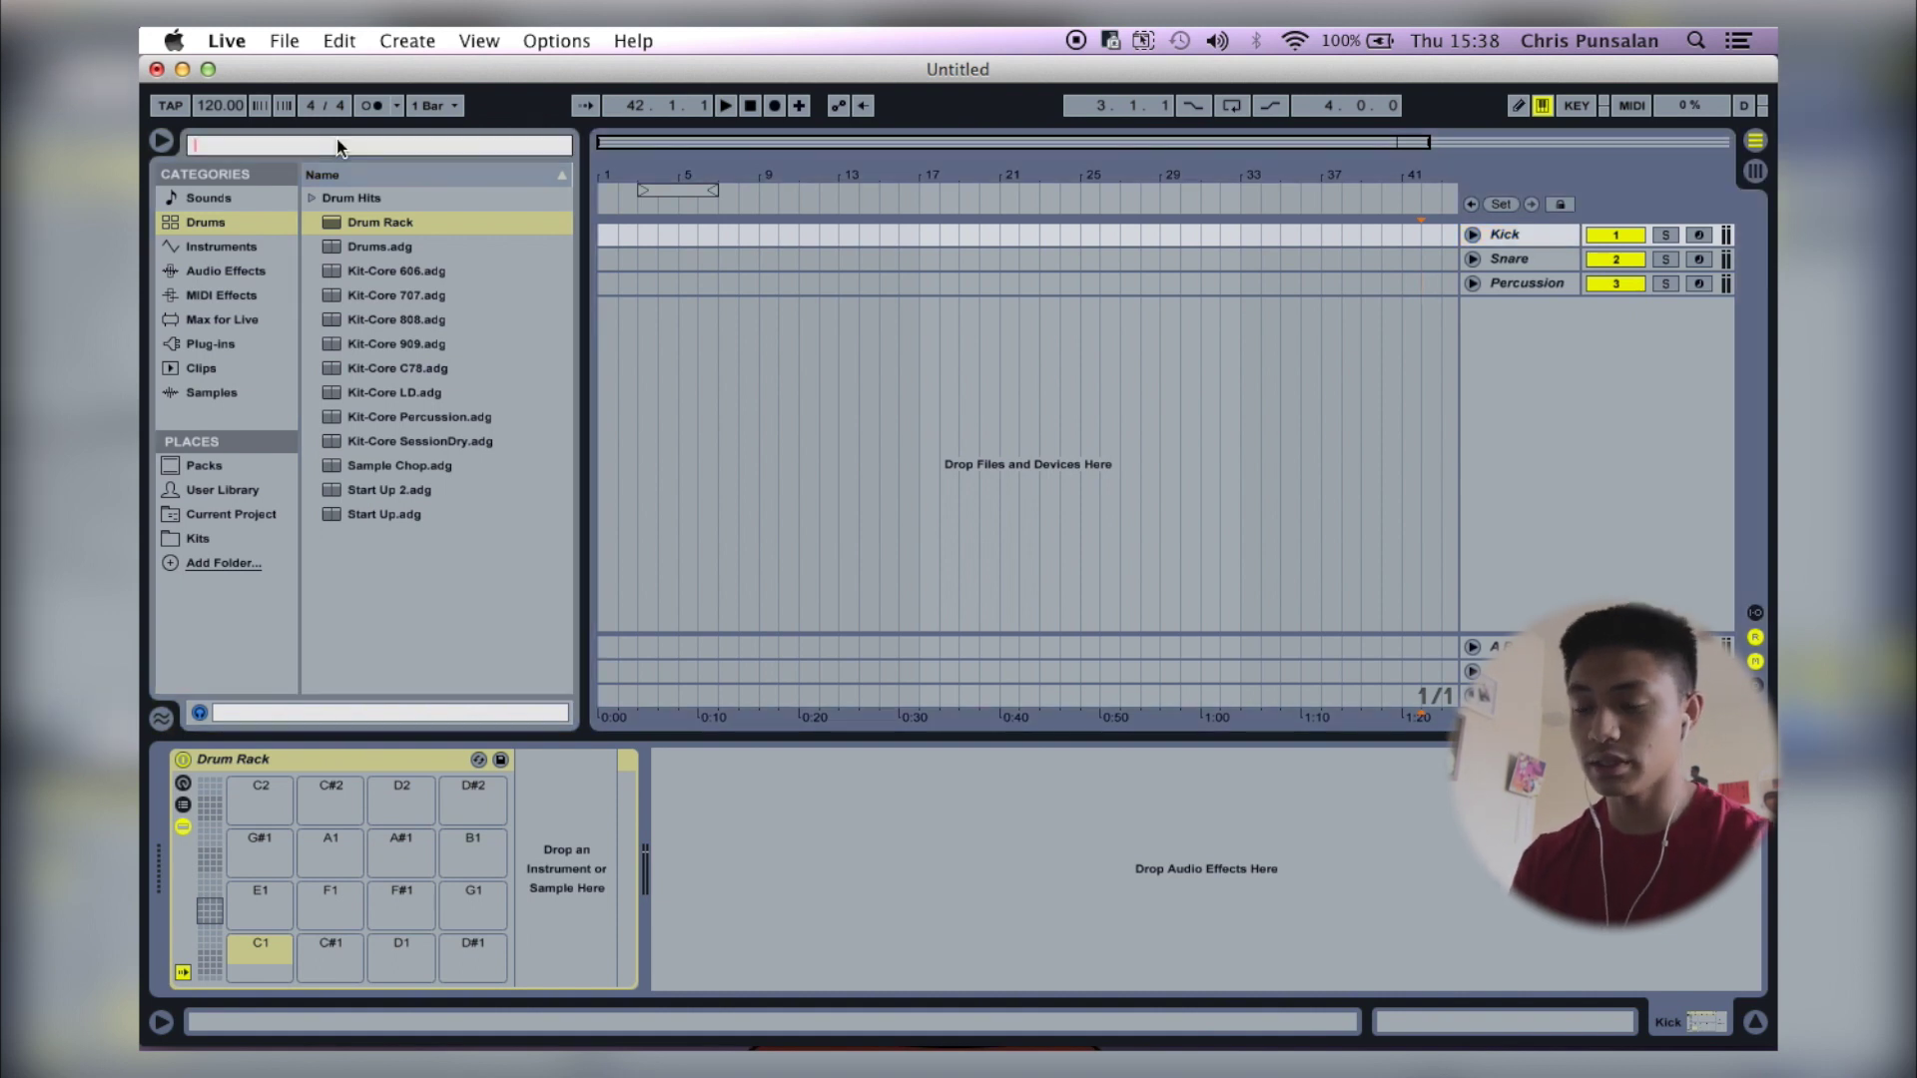
{"action": "type", "text": "eq"}
{"action": "left_click", "coordinate": [208, 420]}
{"action": "left_click", "coordinate": [385, 199]}
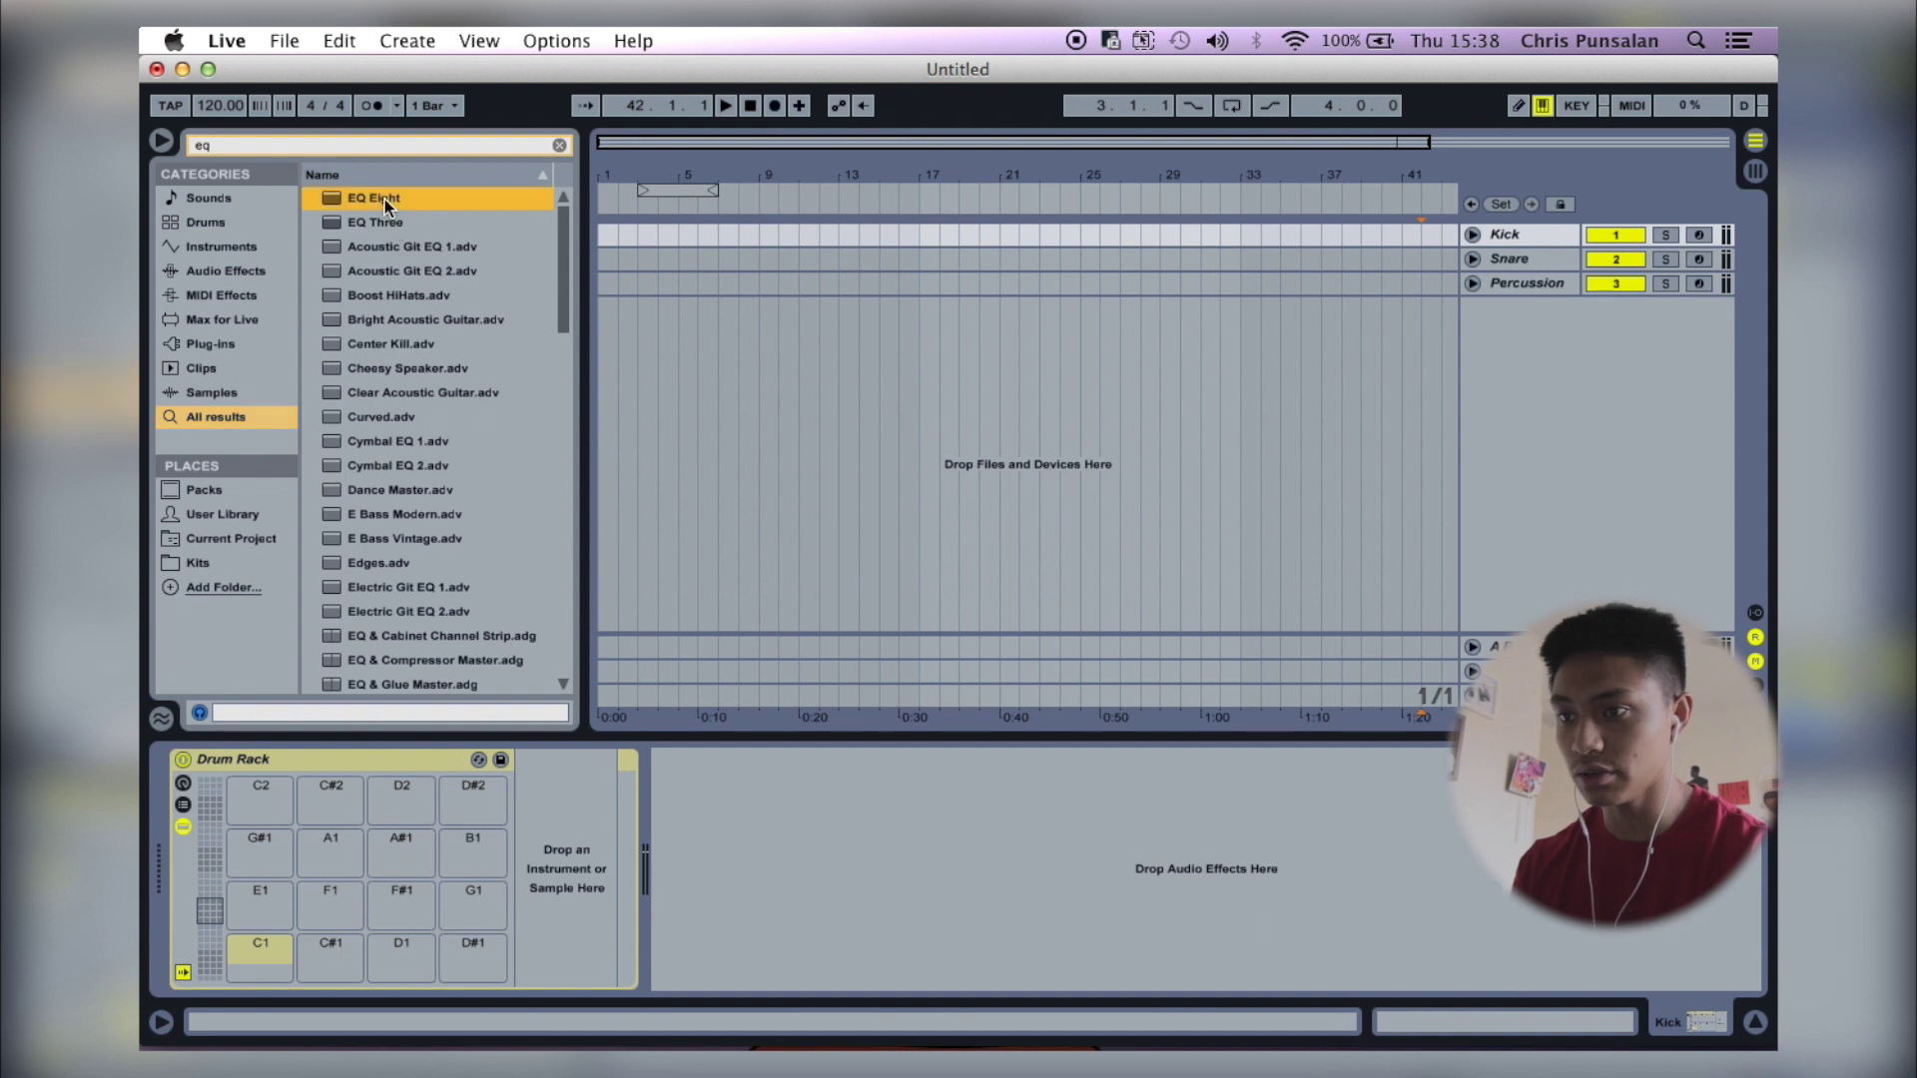
{"action": "left_click_drag", "start_coordinate": [385, 200], "coordinate": [654, 236]}
Search the browser for "one", add OneKnob Louder (s) after the Kick track's EQ Eight, and hide its plug-in window.
{"action": "left_click", "coordinate": [453, 148]}
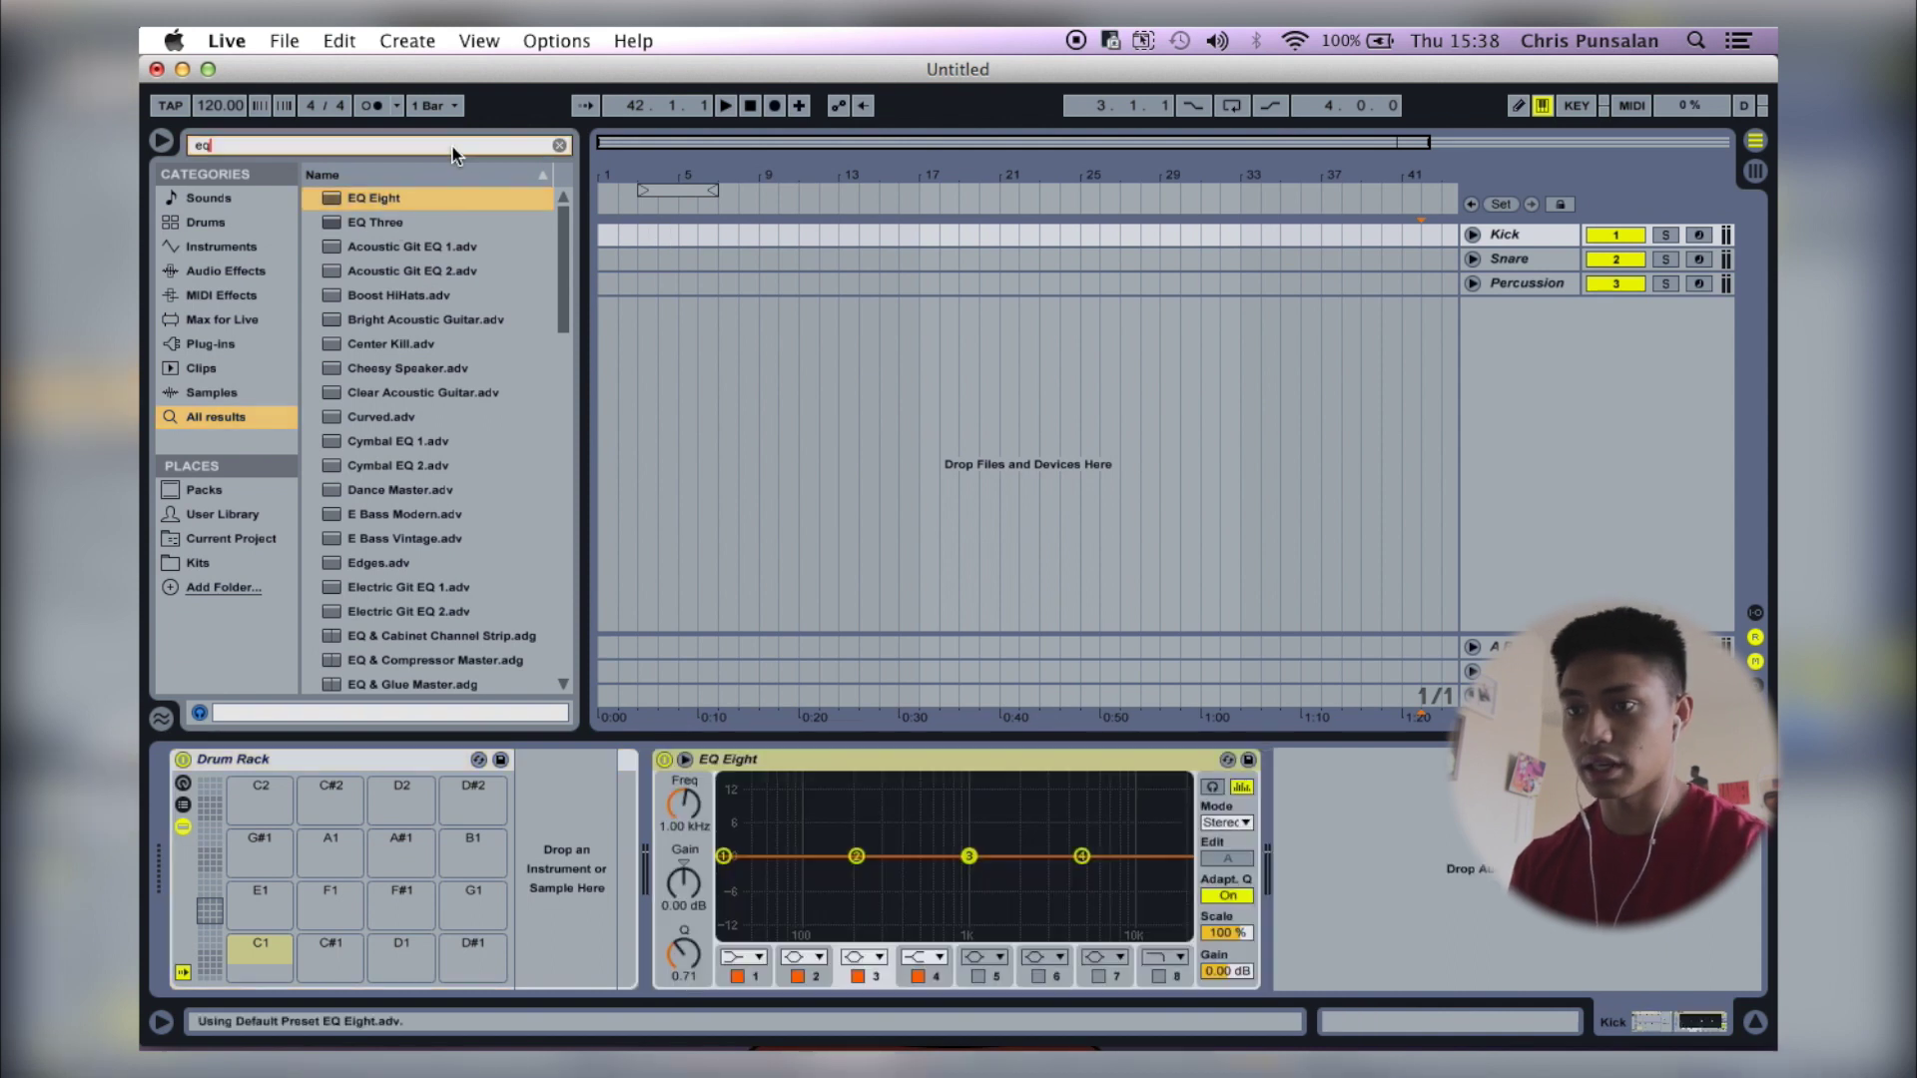
{"action": "key", "text": "super+a"}
{"action": "scroll", "coordinate": [435, 449], "scroll_direction": "down", "scroll_amount": 5}
{"action": "left_click_drag", "start_coordinate": [434, 509], "coordinate": [1534, 938]}
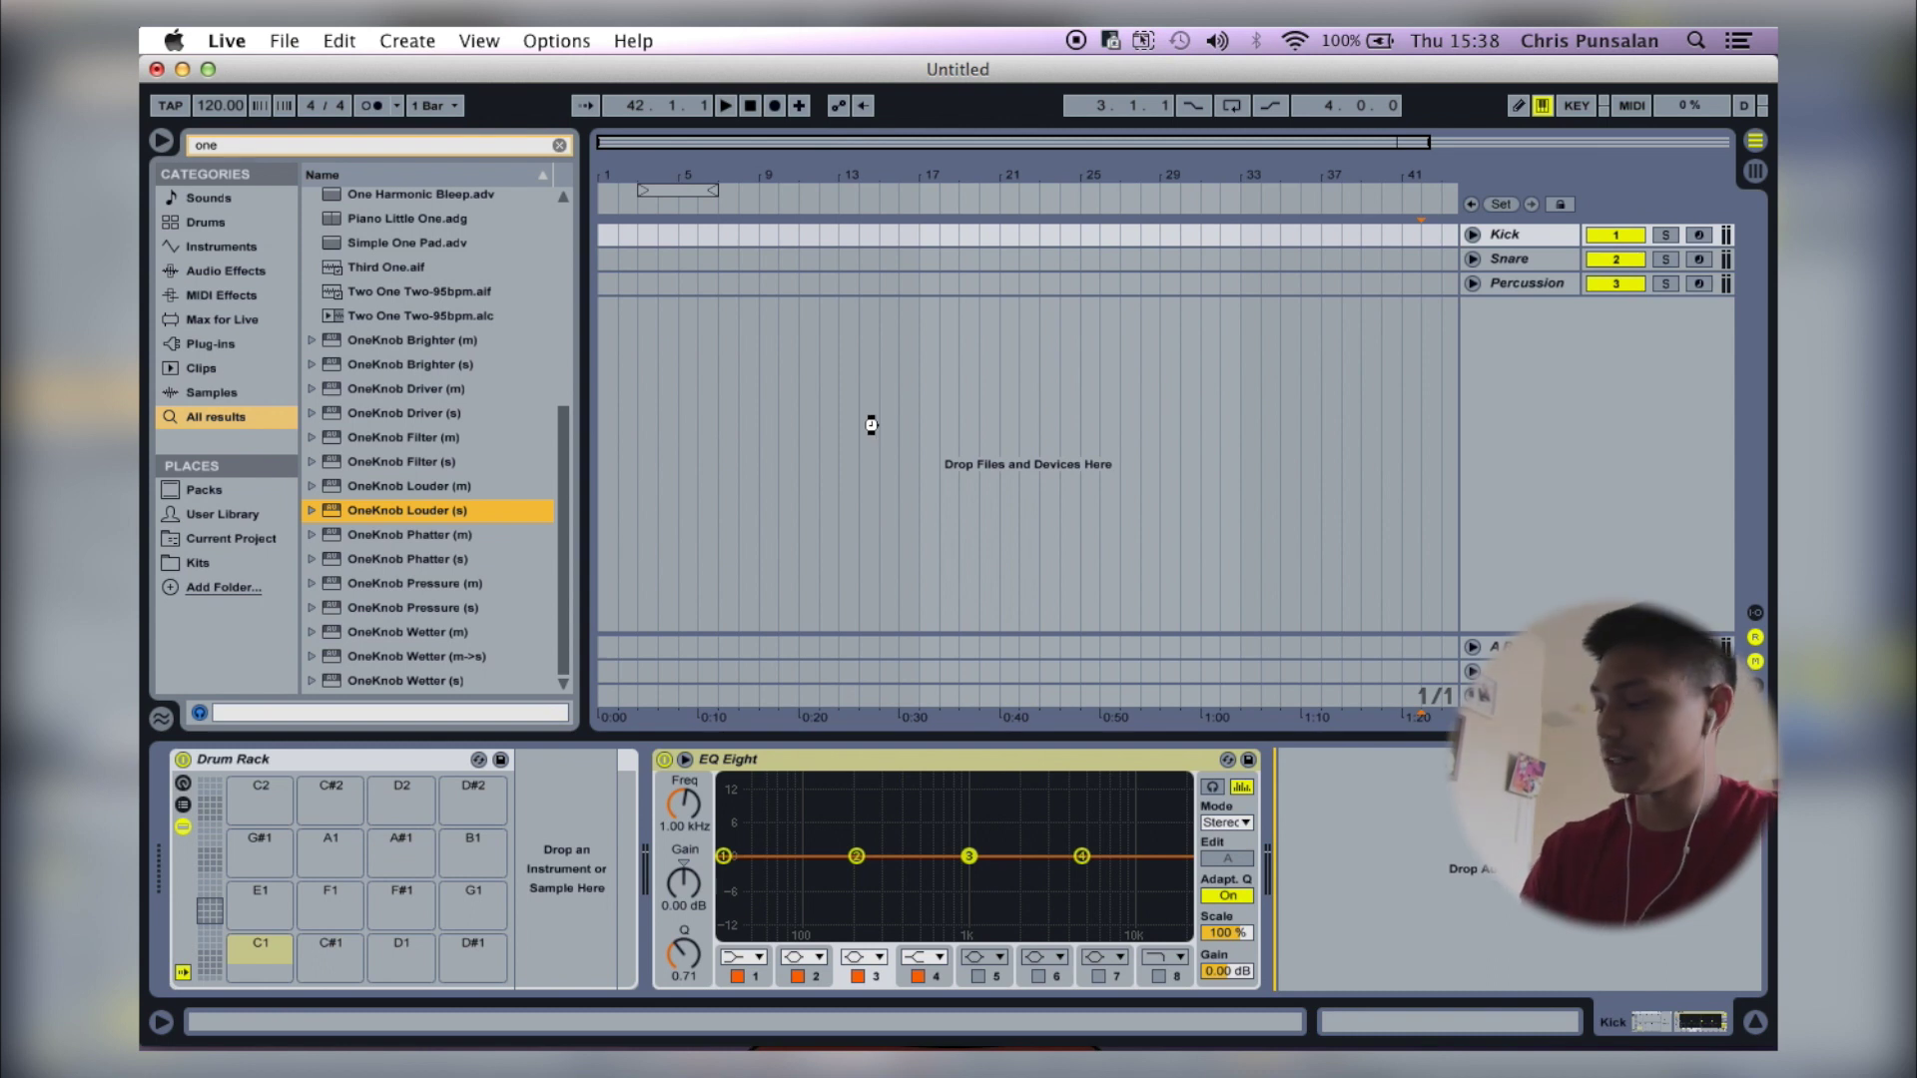
{"action": "key", "text": "super+alt+p"}
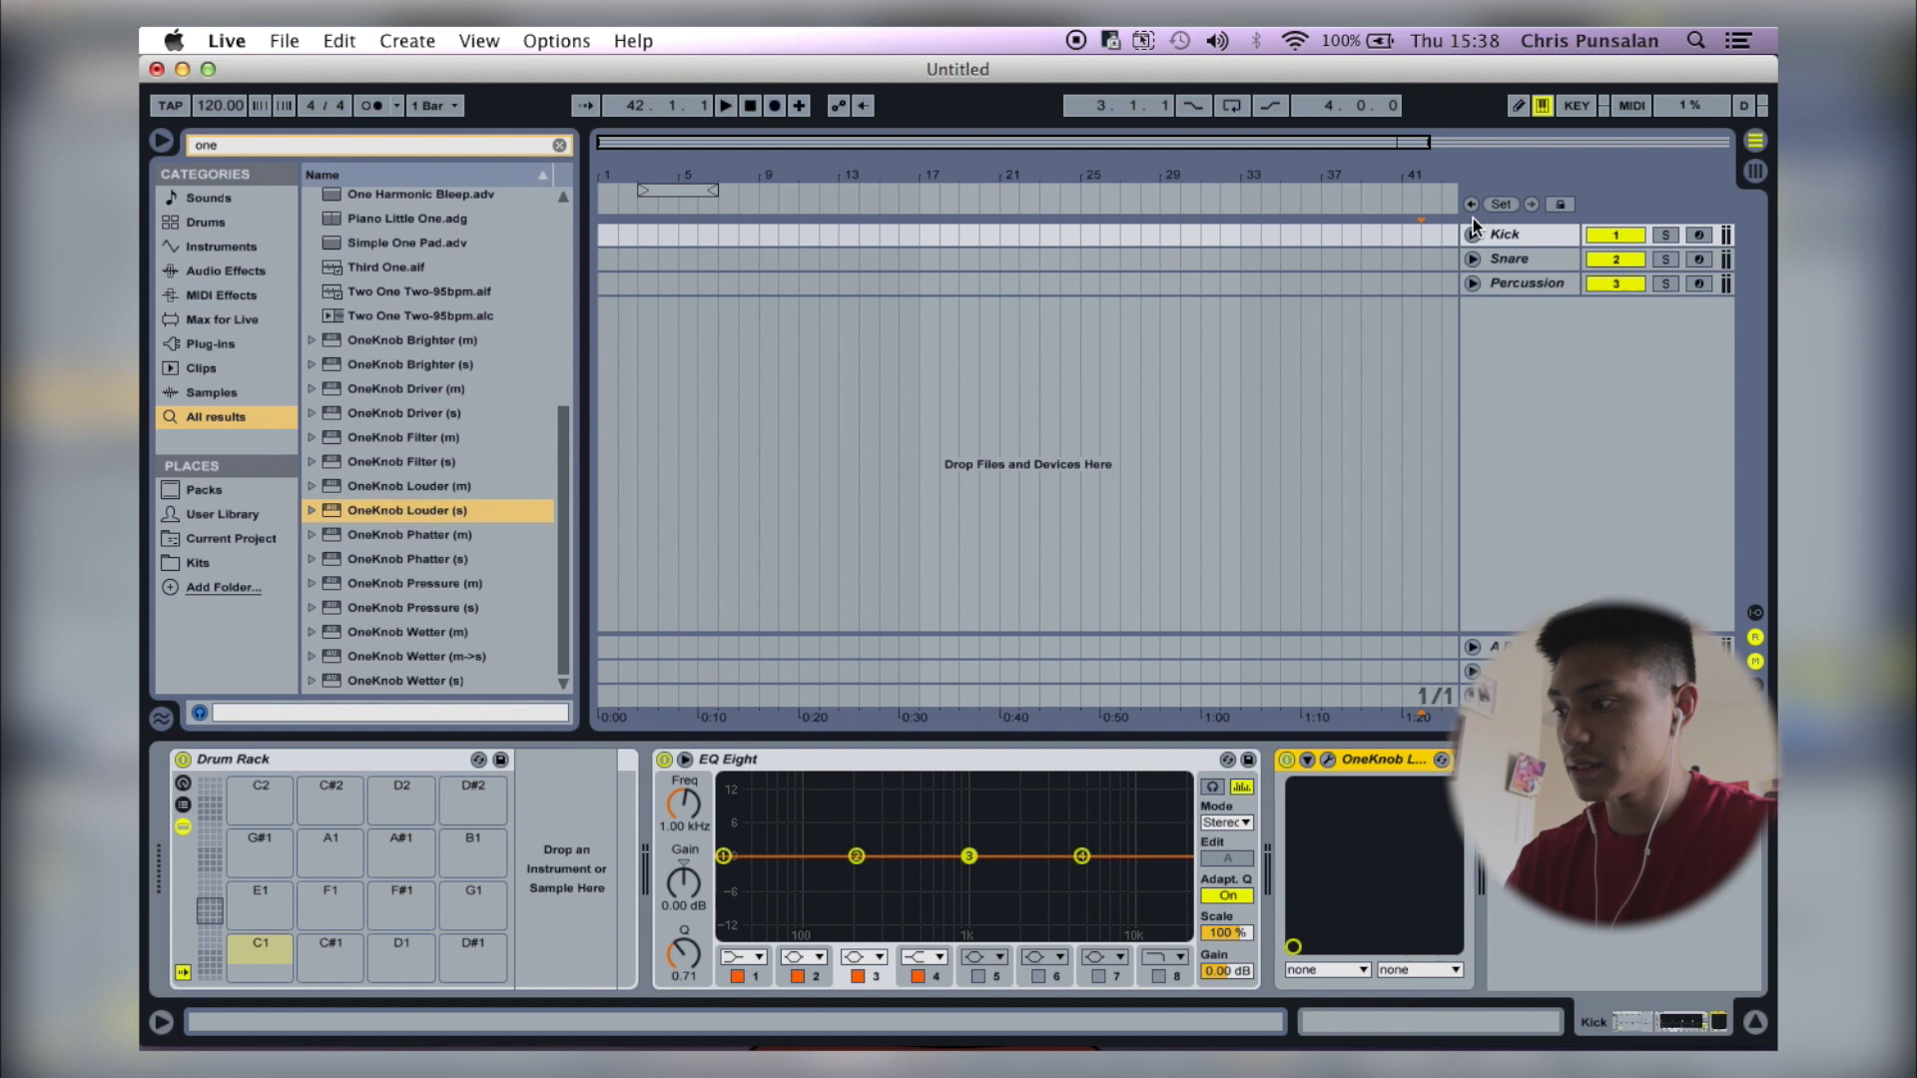
Add a Reverb followed by an EQ Eight from the audio effects to the Snare track.
{"action": "left_click", "coordinate": [1534, 268]}
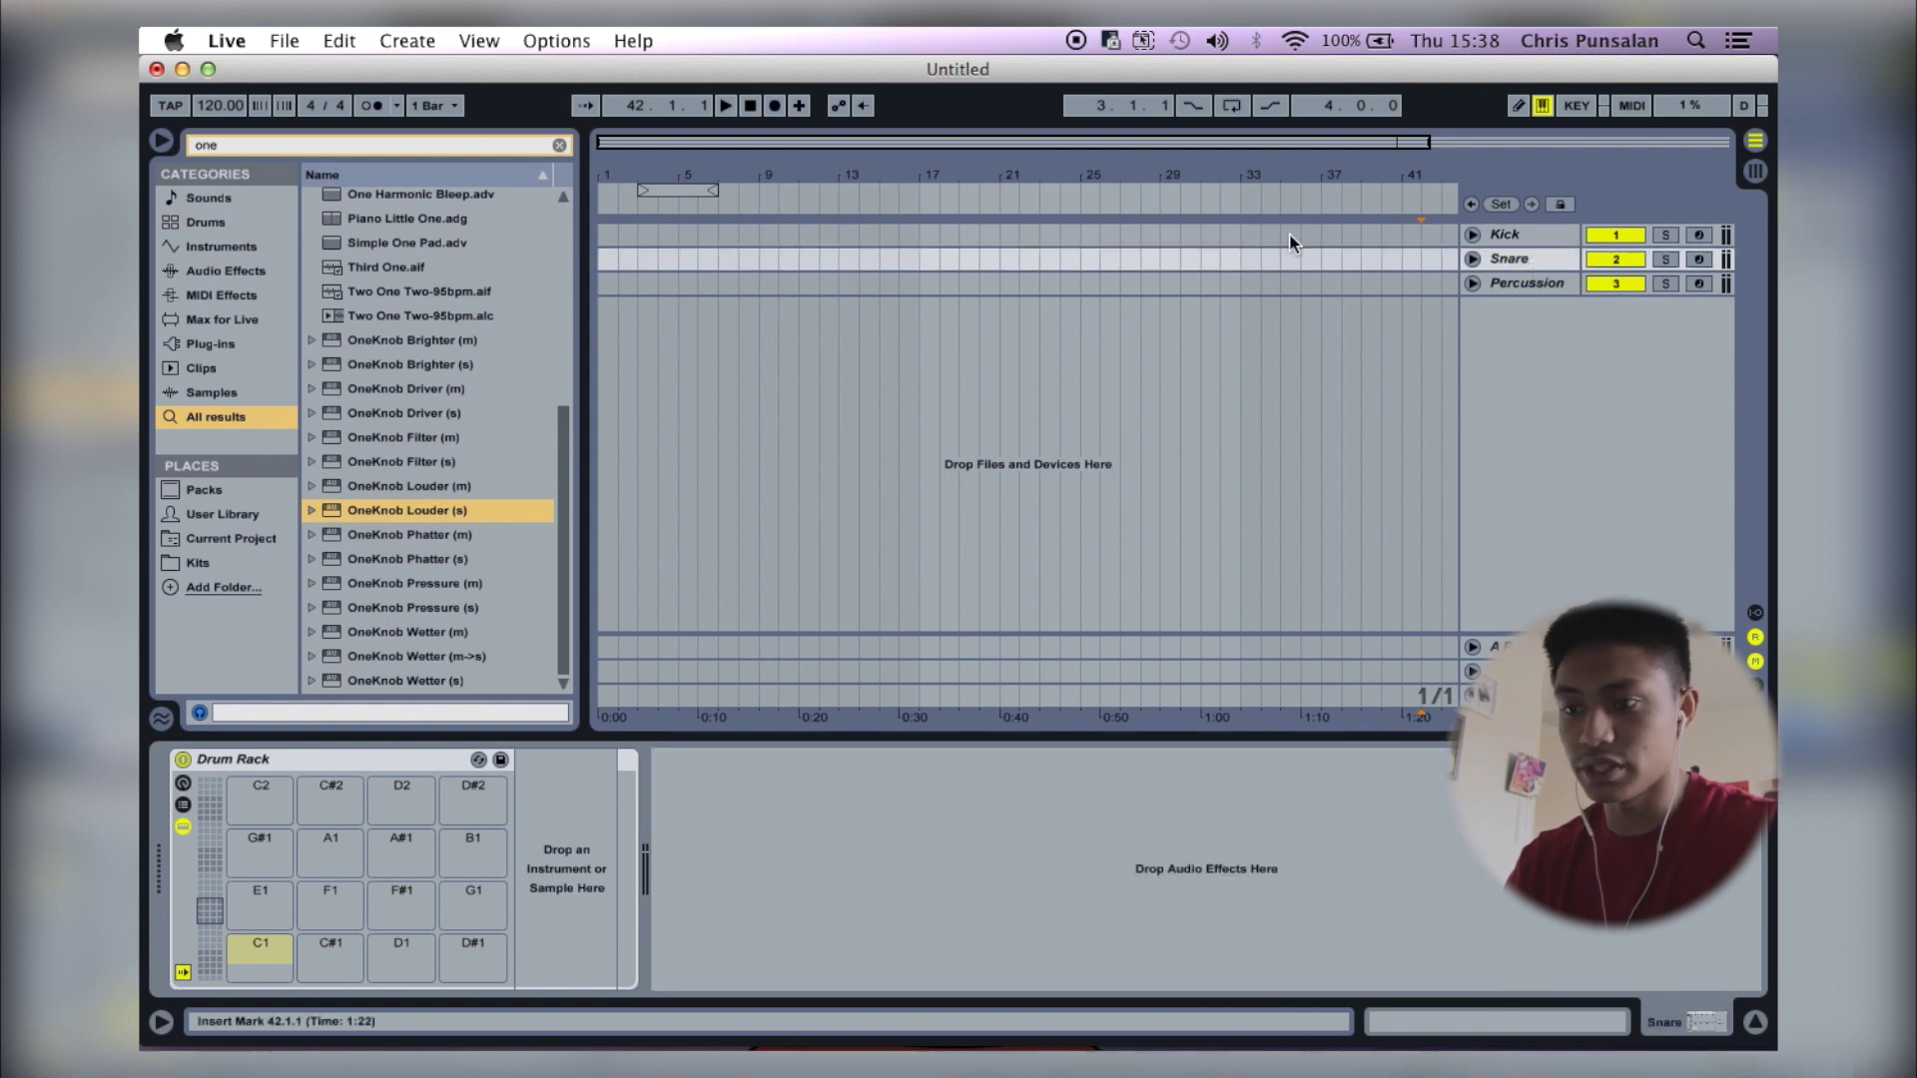
{"action": "left_click", "coordinate": [350, 144]}
{"action": "key", "text": "BackSpace"}
{"action": "left_click", "coordinate": [226, 270]}
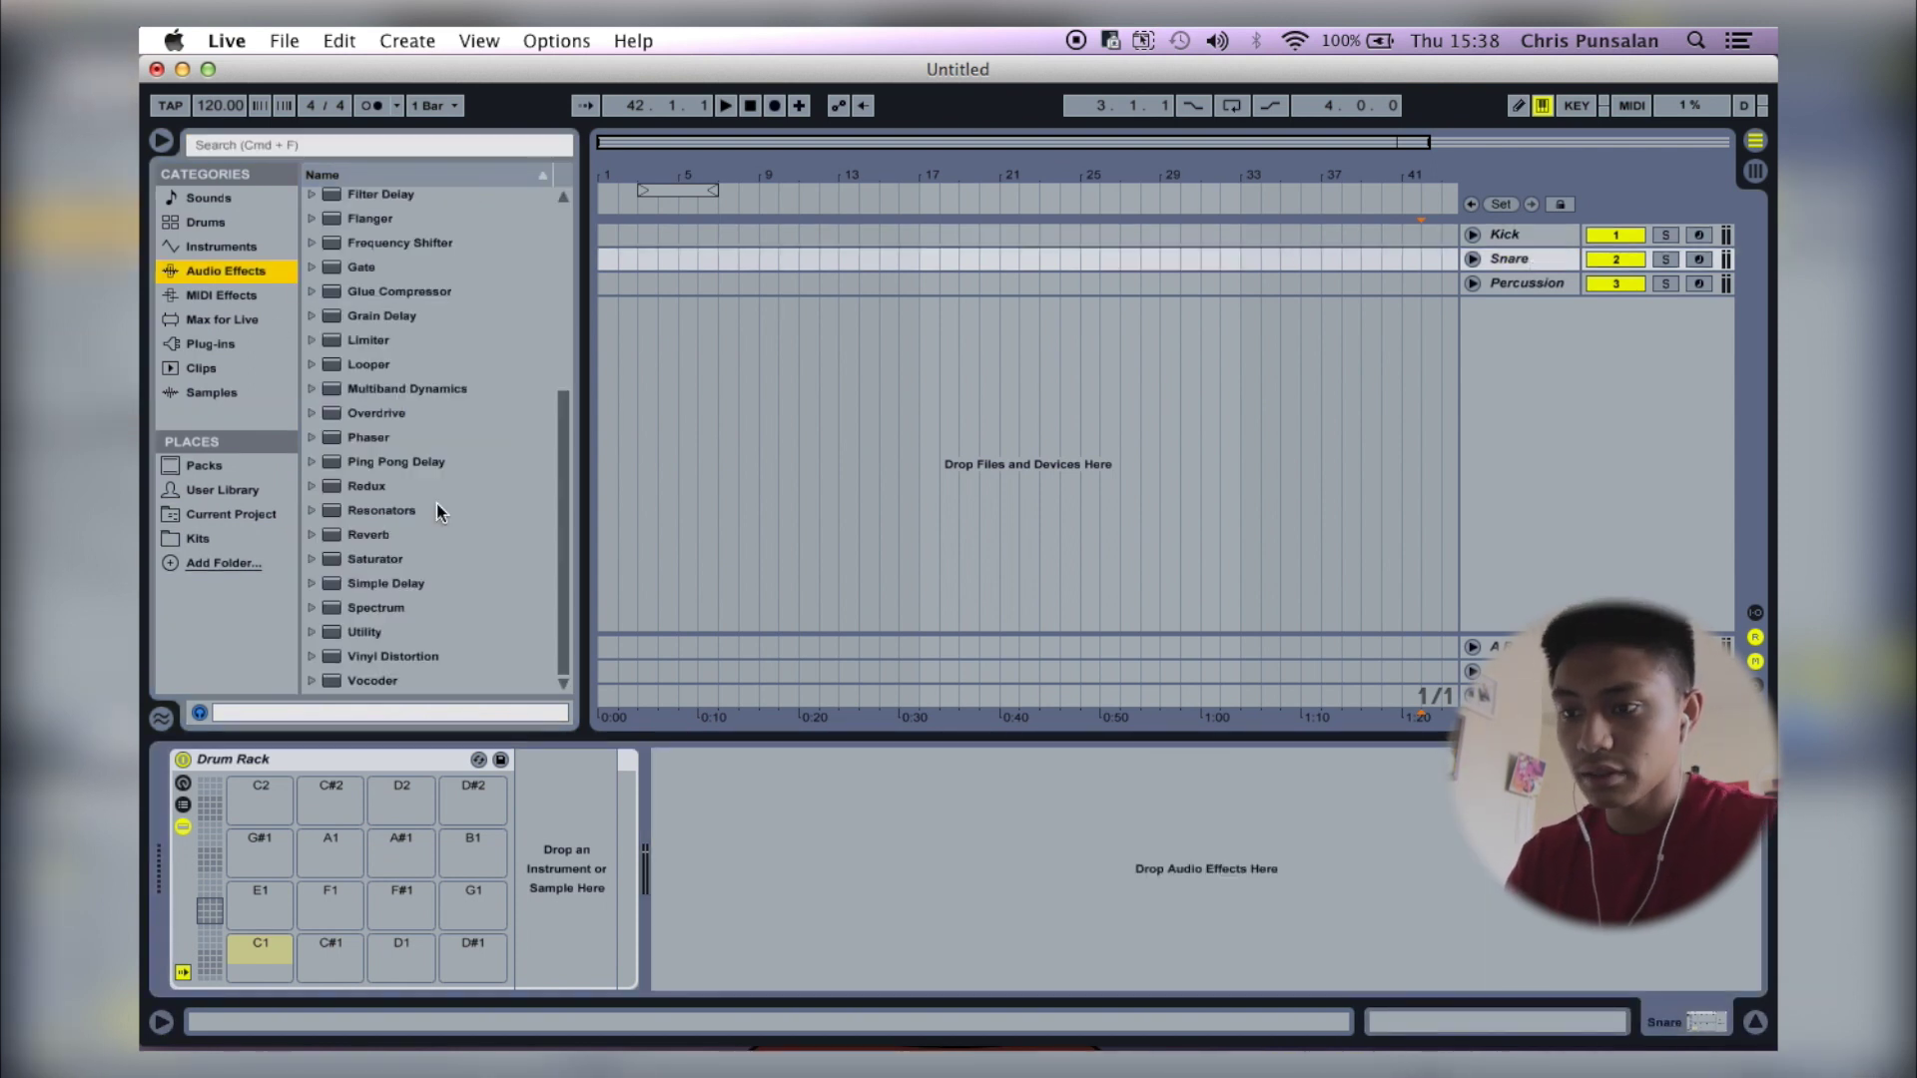
{"action": "left_click_drag", "start_coordinate": [385, 535], "coordinate": [998, 898]}
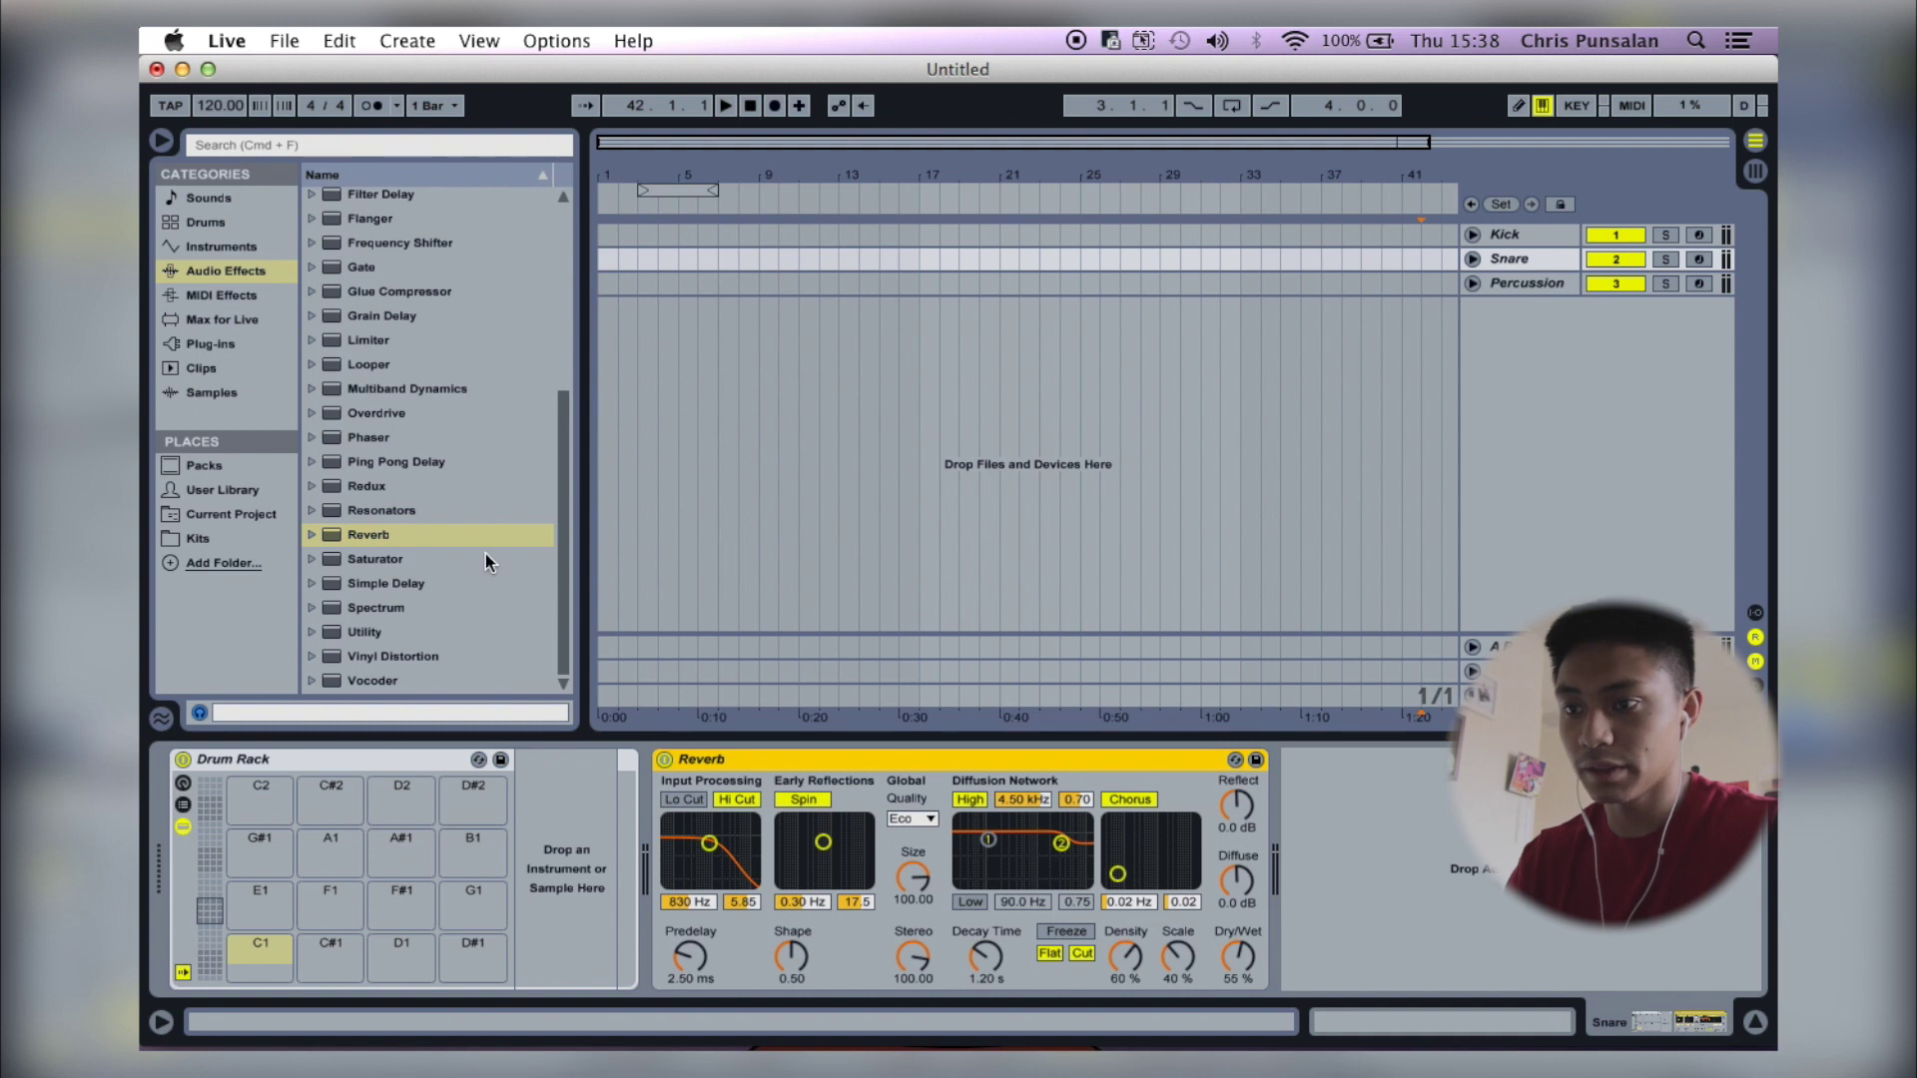
{"action": "scroll", "coordinate": [486, 553], "scroll_direction": "up", "scroll_amount": 5}
{"action": "double_click", "coordinate": [399, 440]}
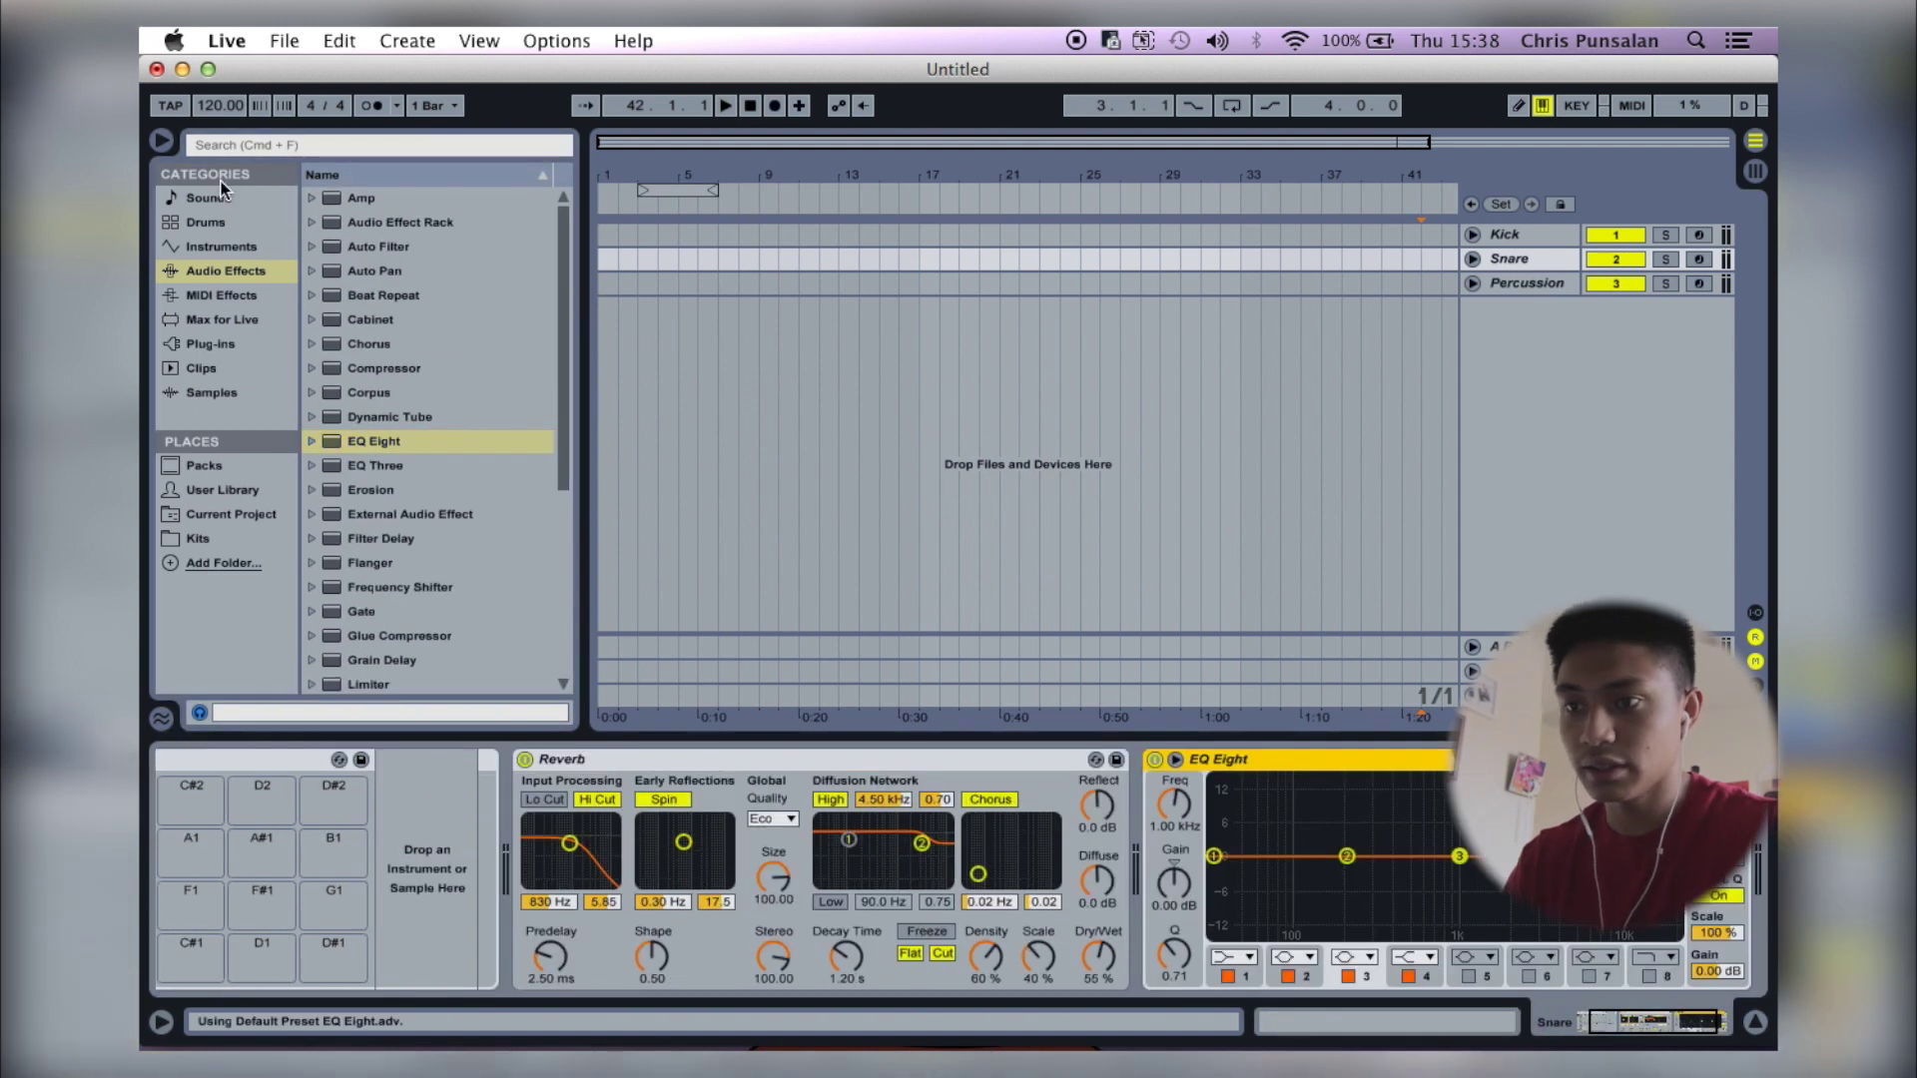
Search all browser results for "one" and add OneKnob Brighter (s) to the Snare track.
{"action": "left_click", "coordinate": [235, 150]}
{"action": "type", "text": "one"}
{"action": "left_click", "coordinate": [217, 422]}
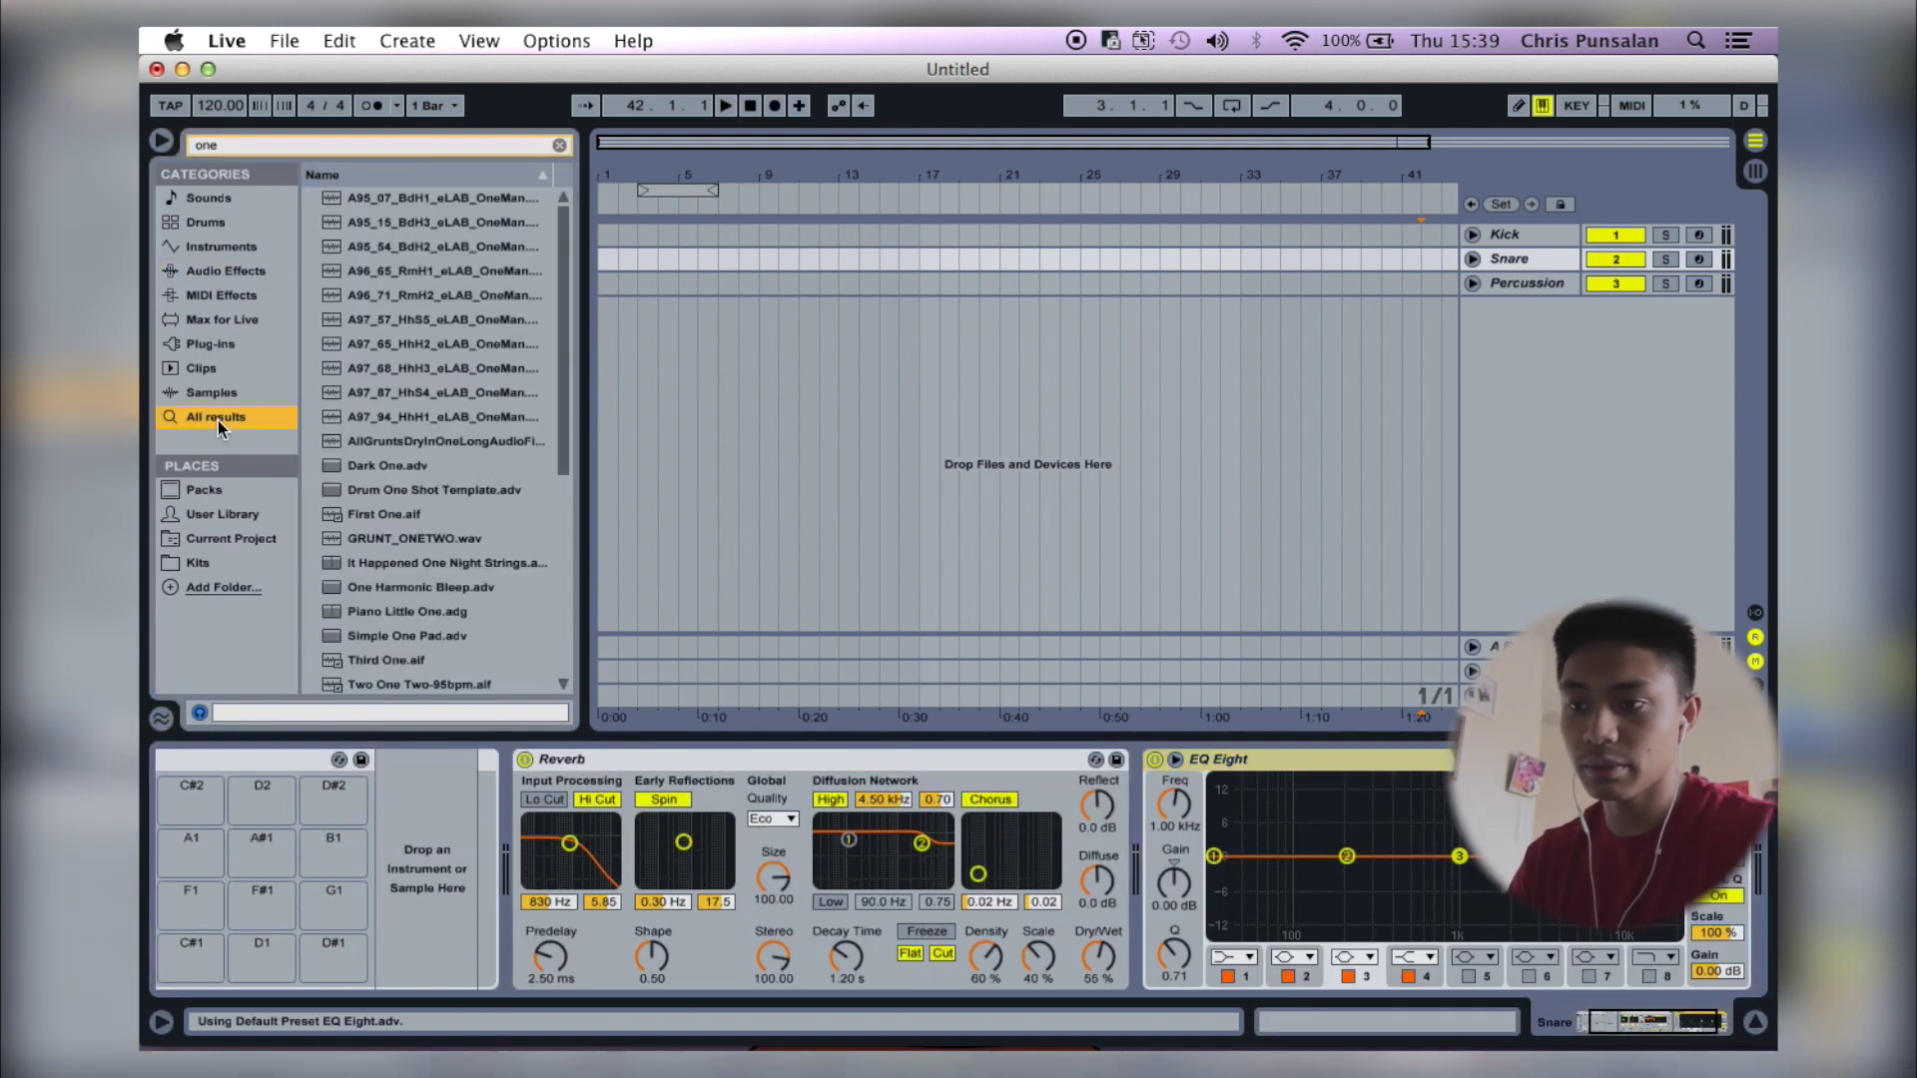
{"action": "scroll", "coordinate": [503, 421], "scroll_direction": "down", "scroll_amount": 5}
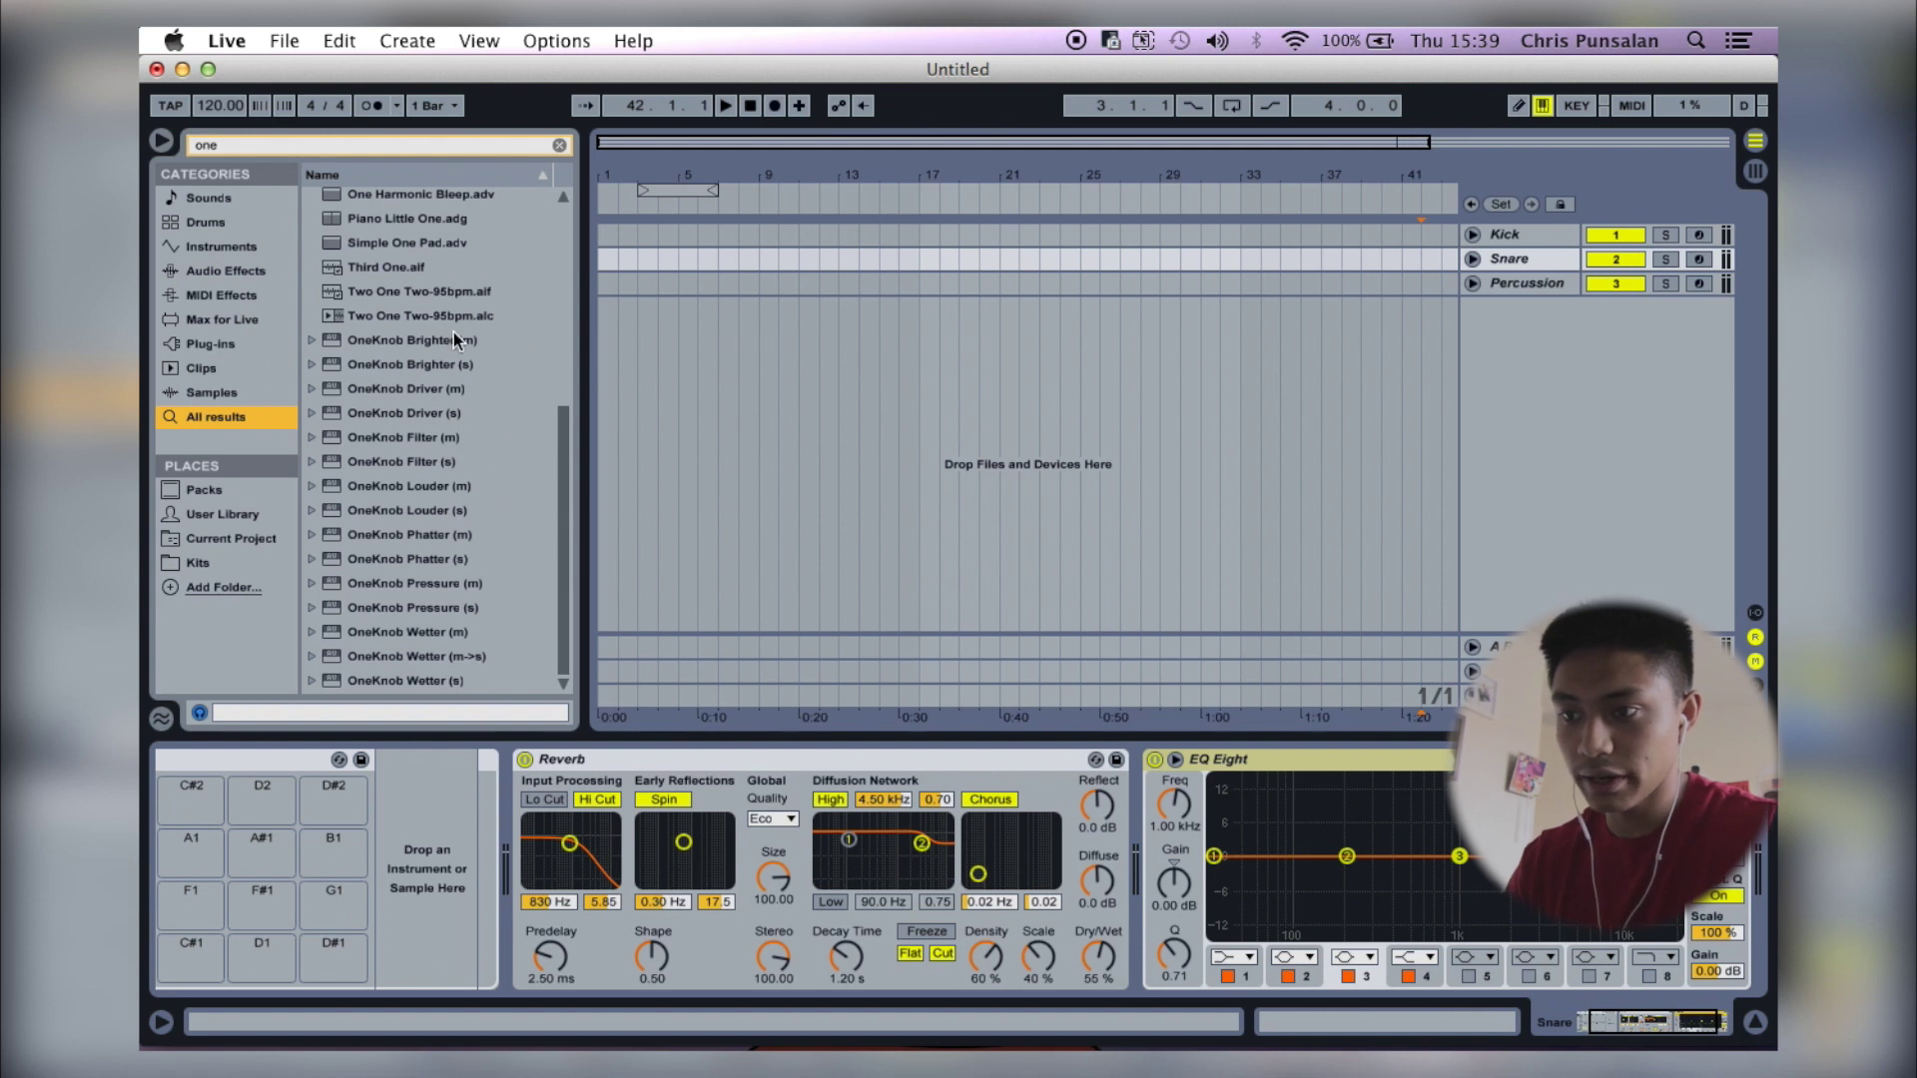
{"action": "left_click_drag", "start_coordinate": [449, 365], "coordinate": [1528, 259]}
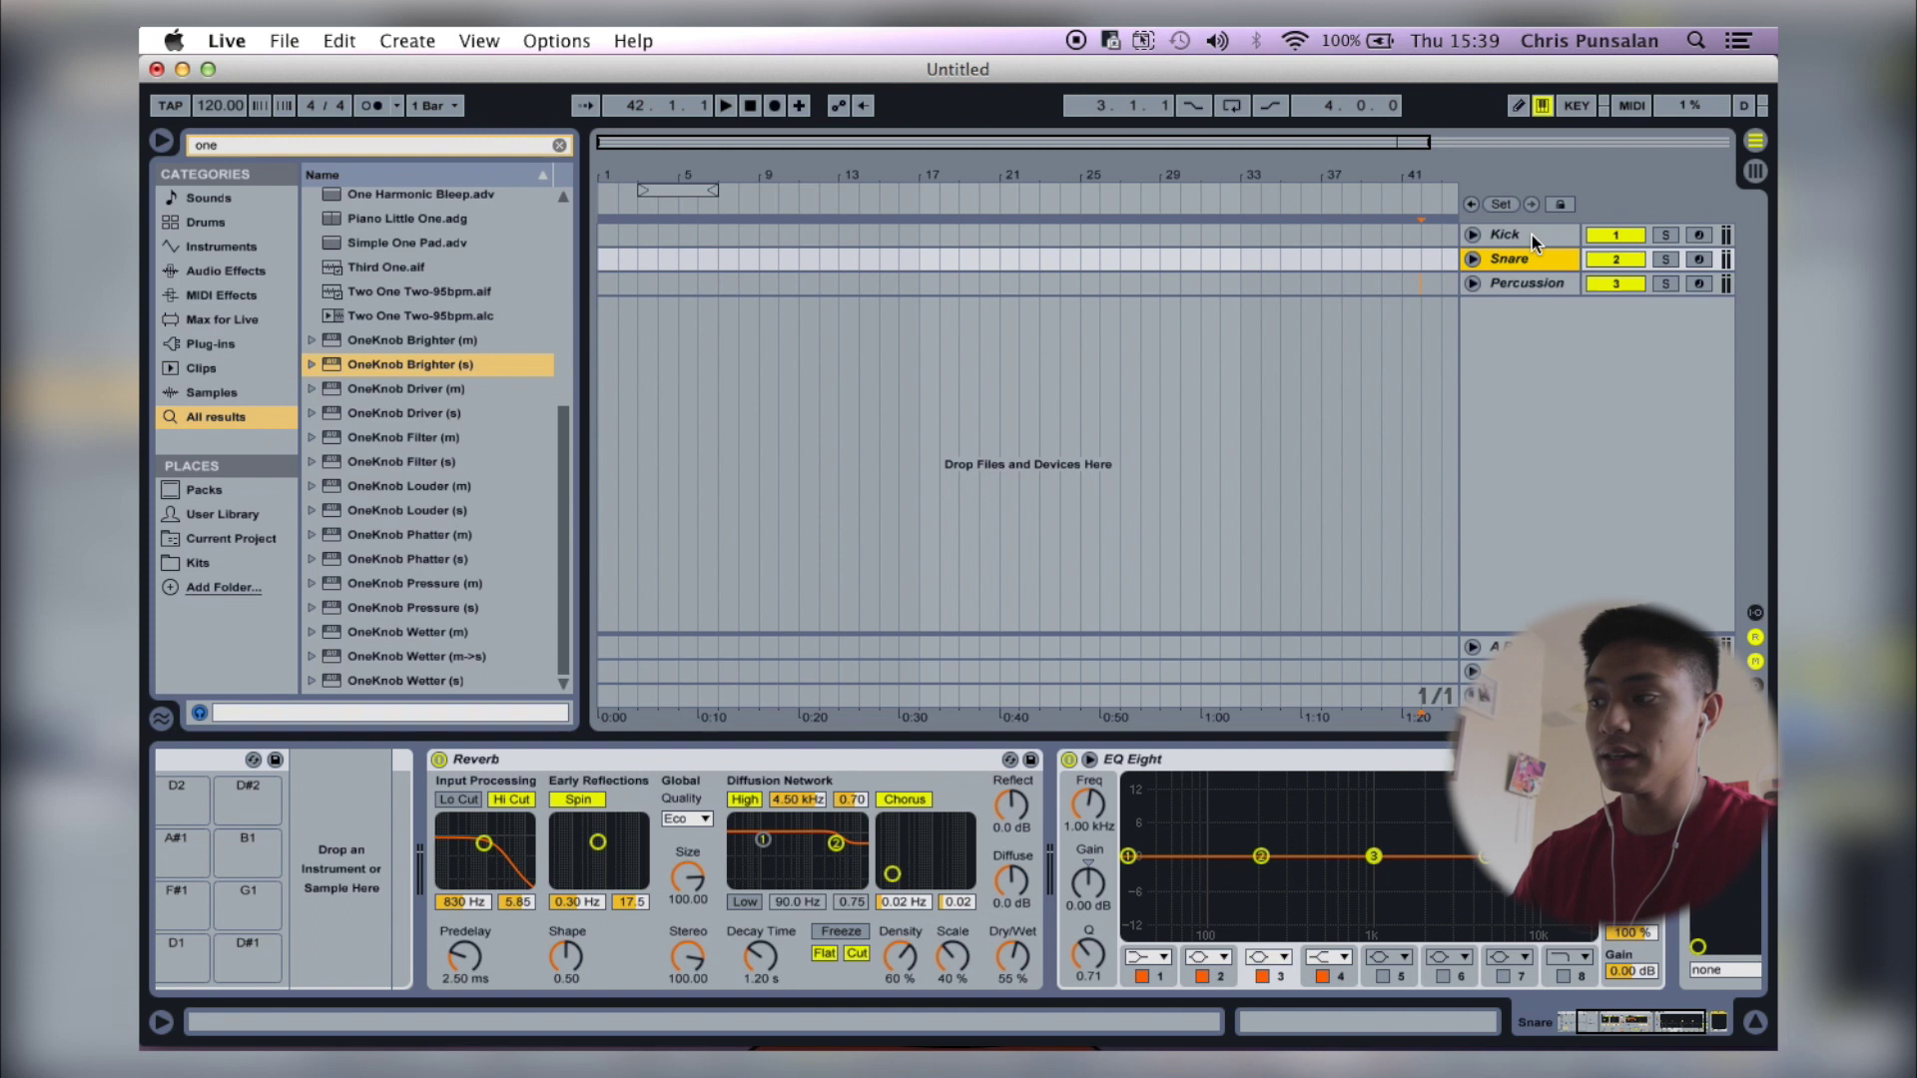
{"action": "left_click", "coordinate": [1531, 235]}
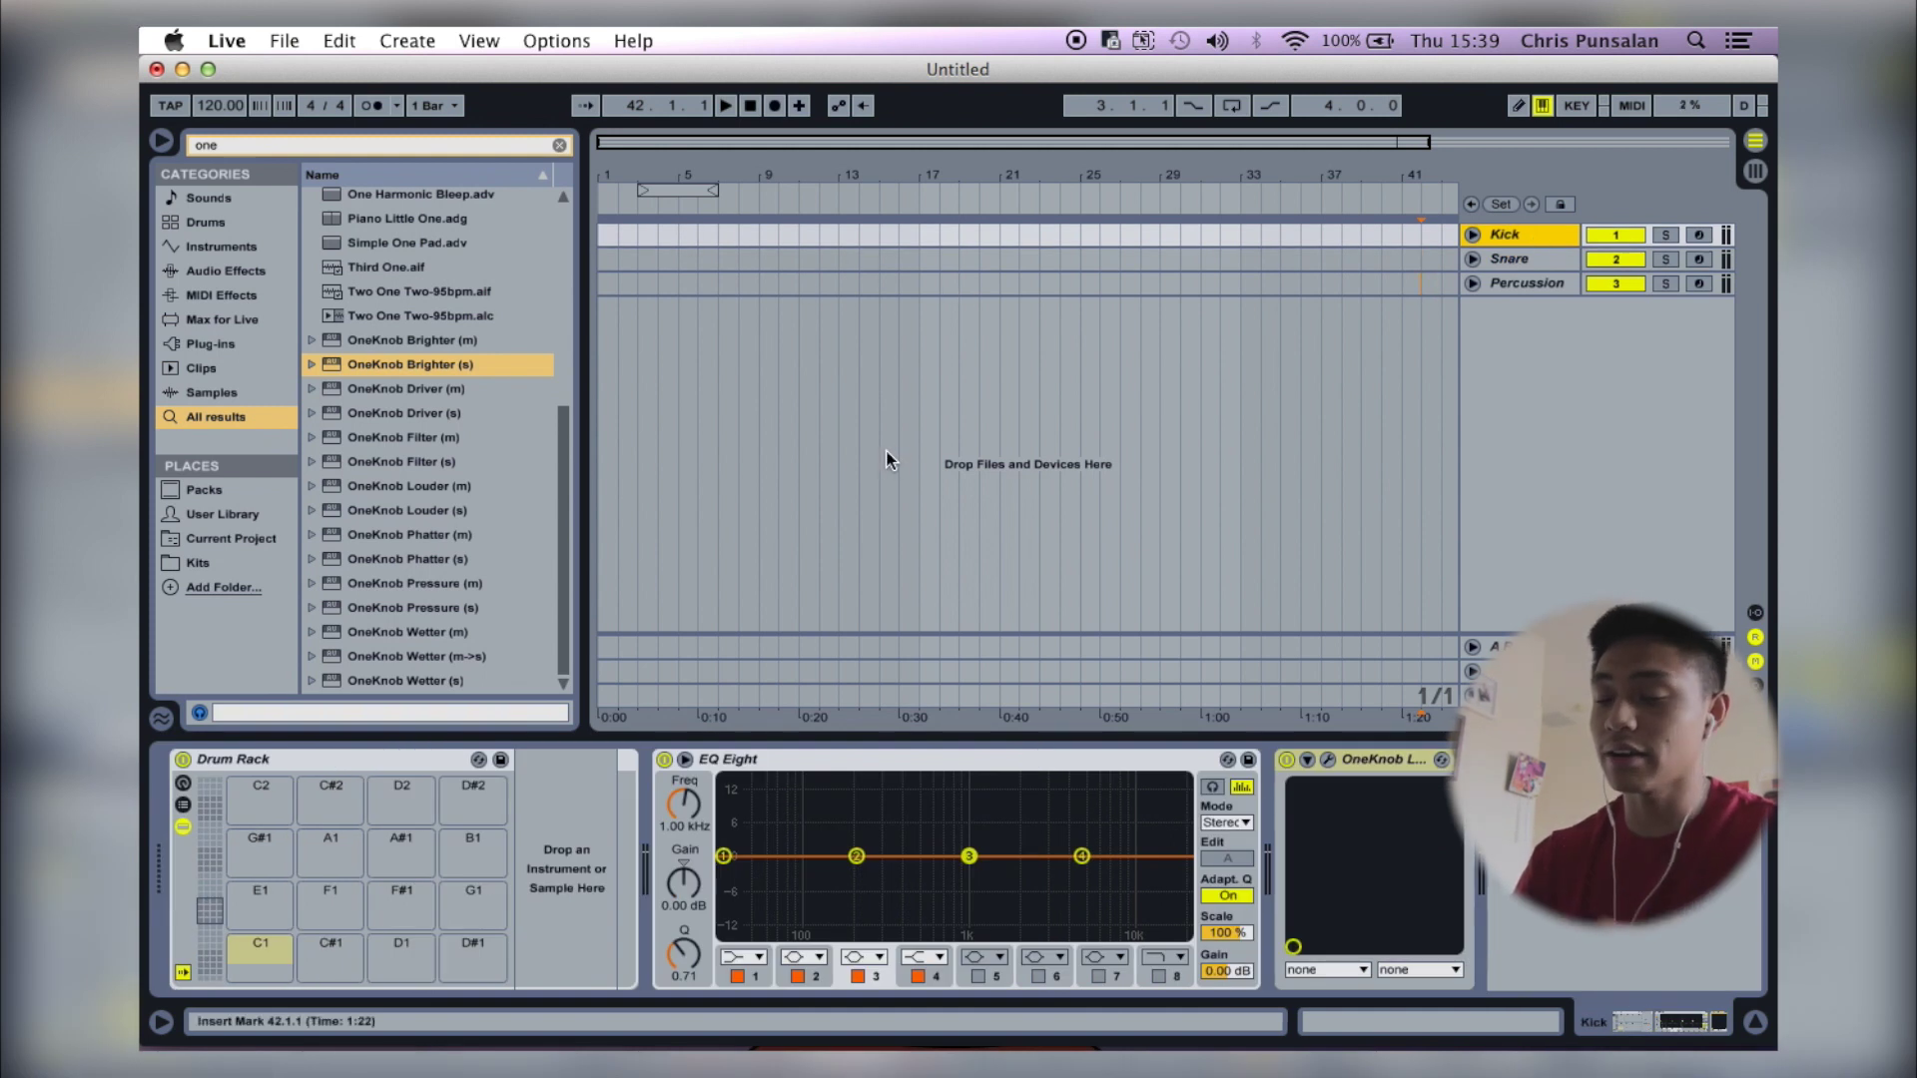
{"action": "left_click", "coordinate": [685, 240]}
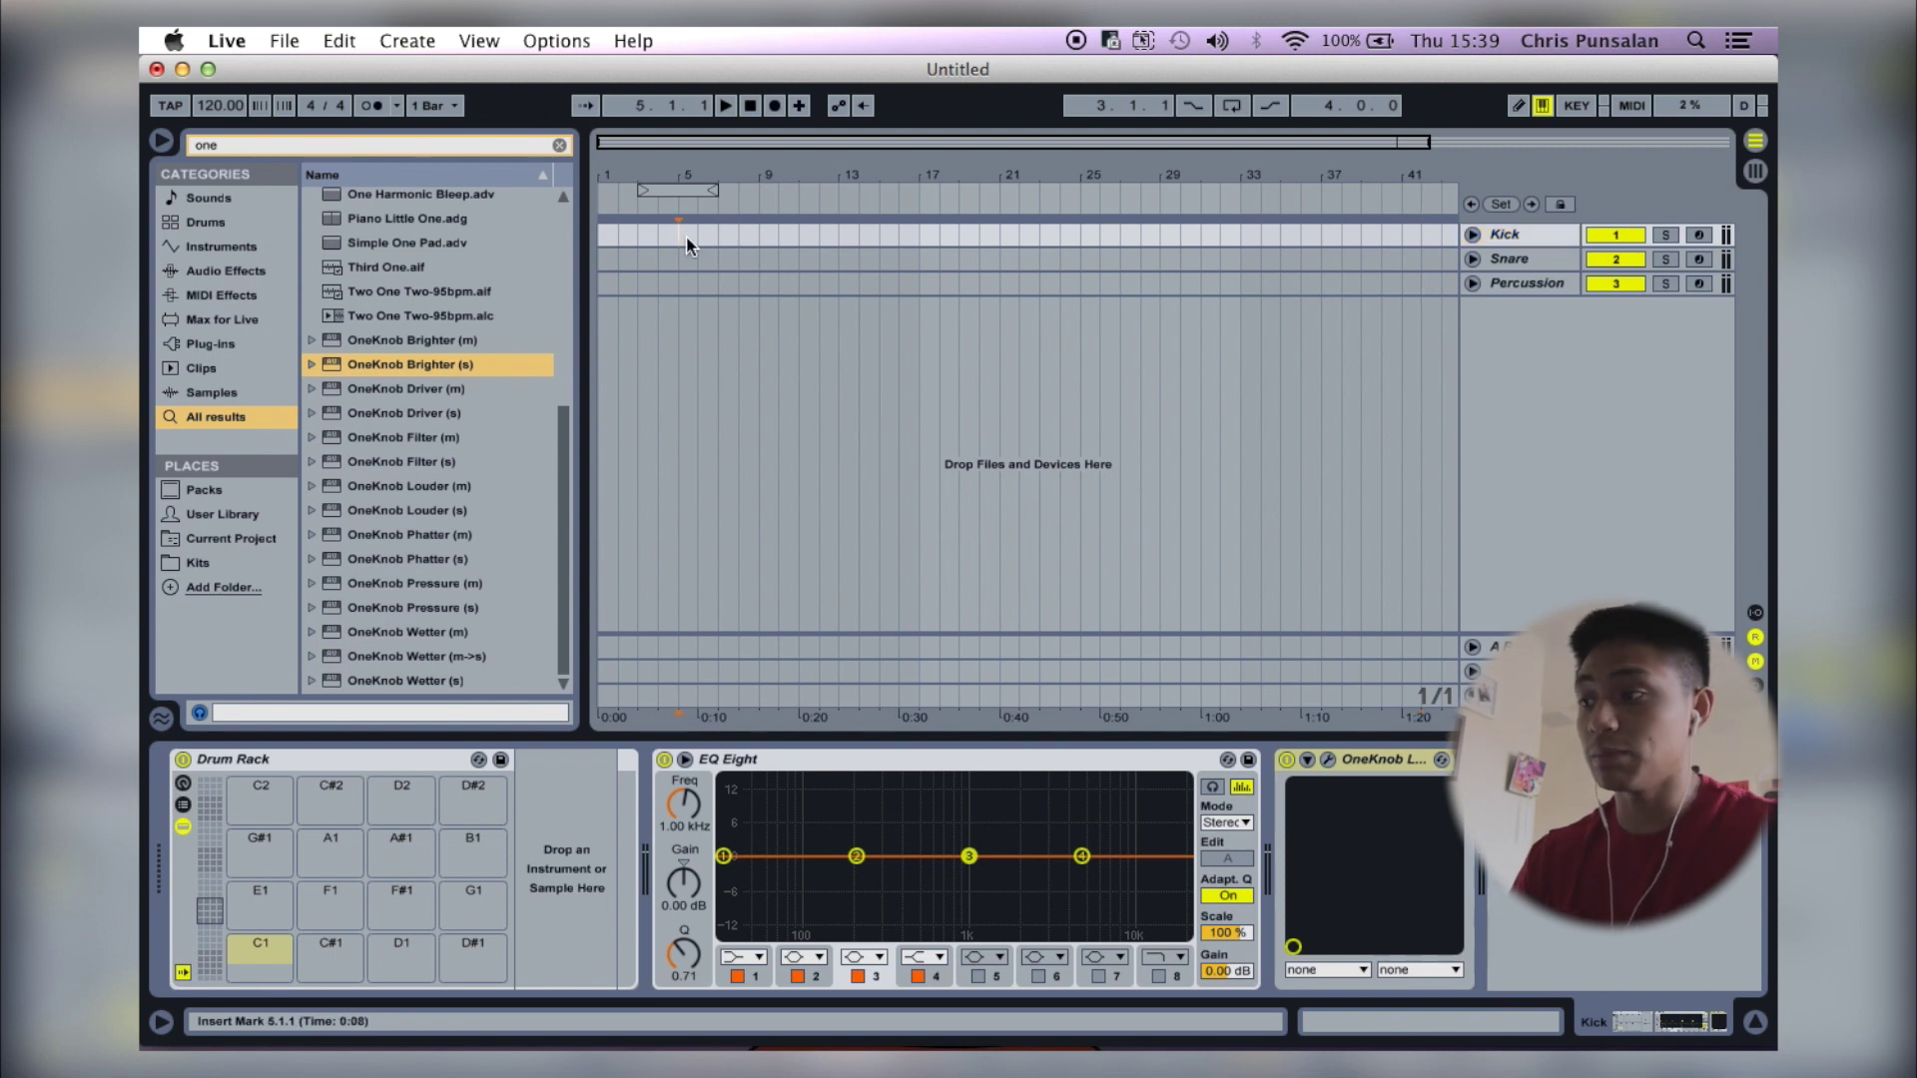
Clear the browser search and add a Chorus audio effect to the Percussion track.
{"action": "left_click", "coordinate": [1497, 284]}
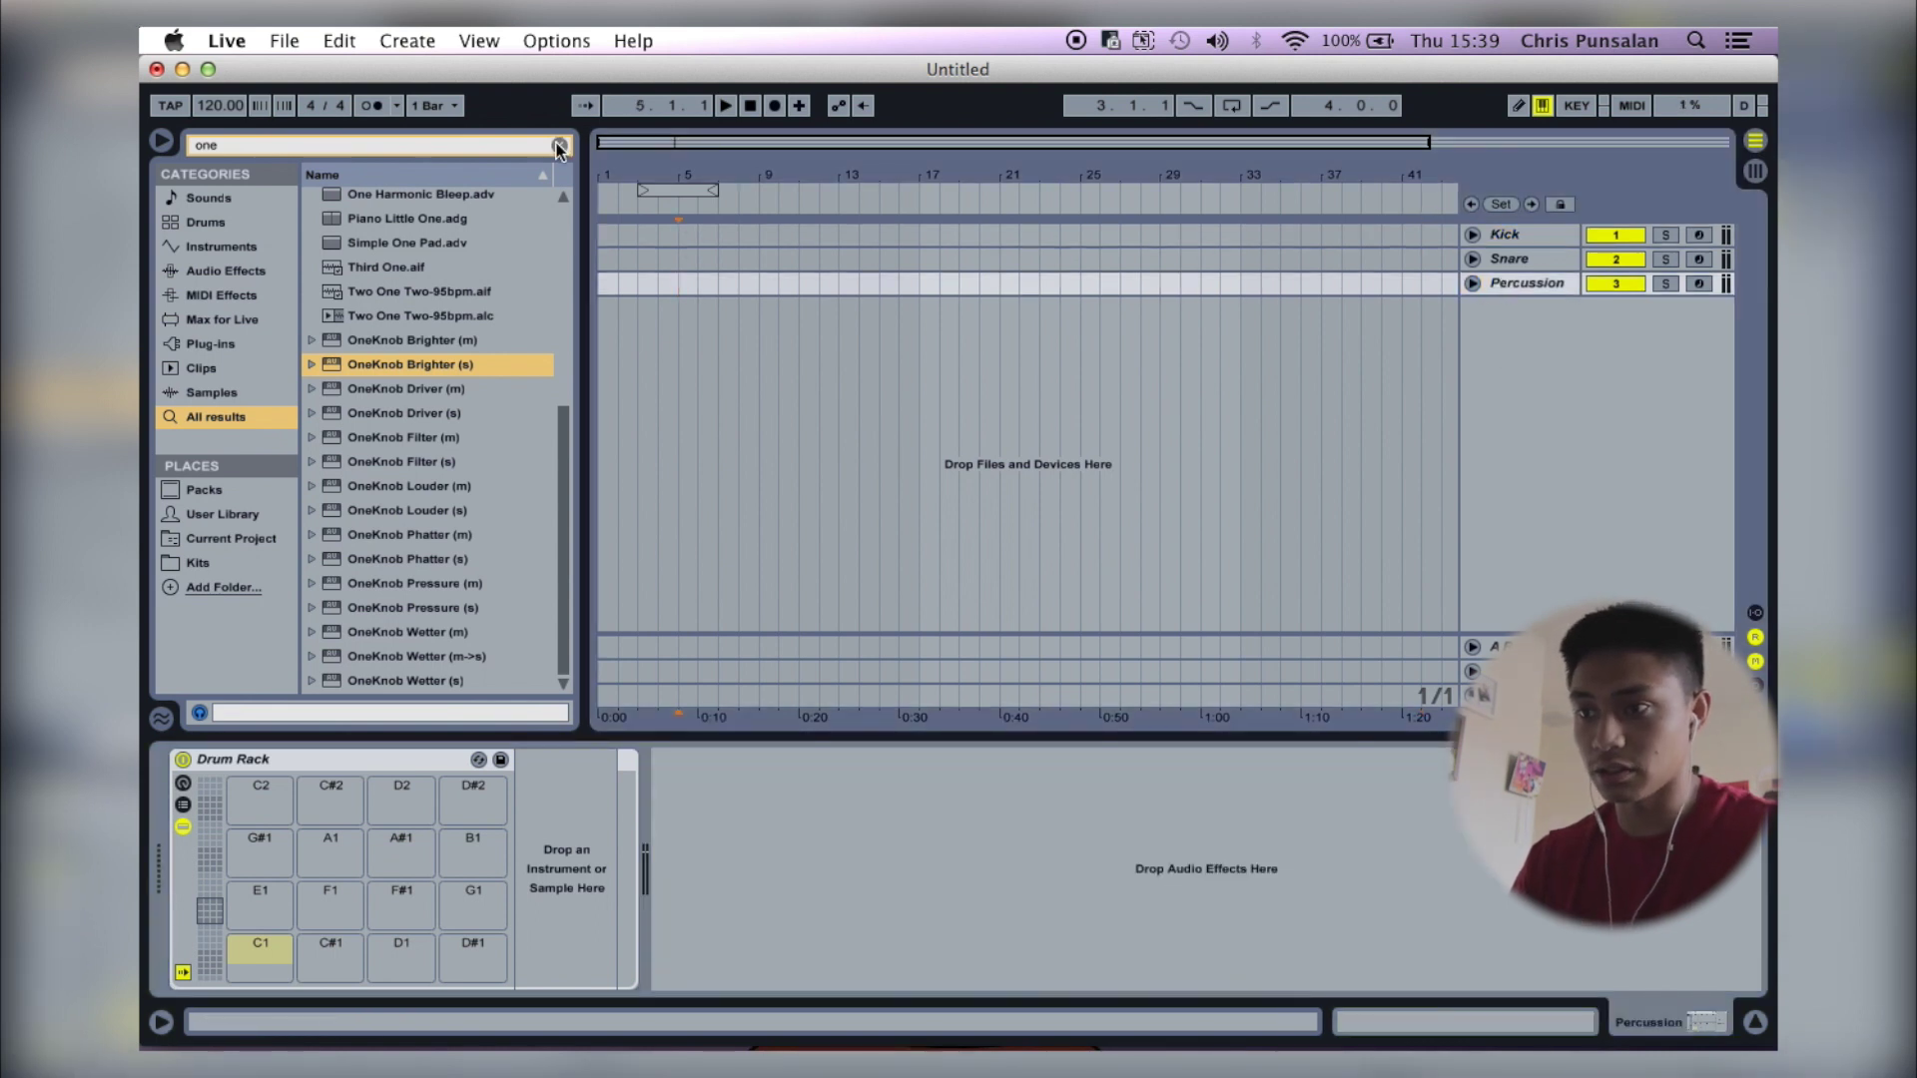
{"action": "left_click", "coordinate": [559, 145]}
{"action": "left_click", "coordinate": [226, 270]}
{"action": "left_click_drag", "start_coordinate": [698, 289], "coordinate": [780, 888]}
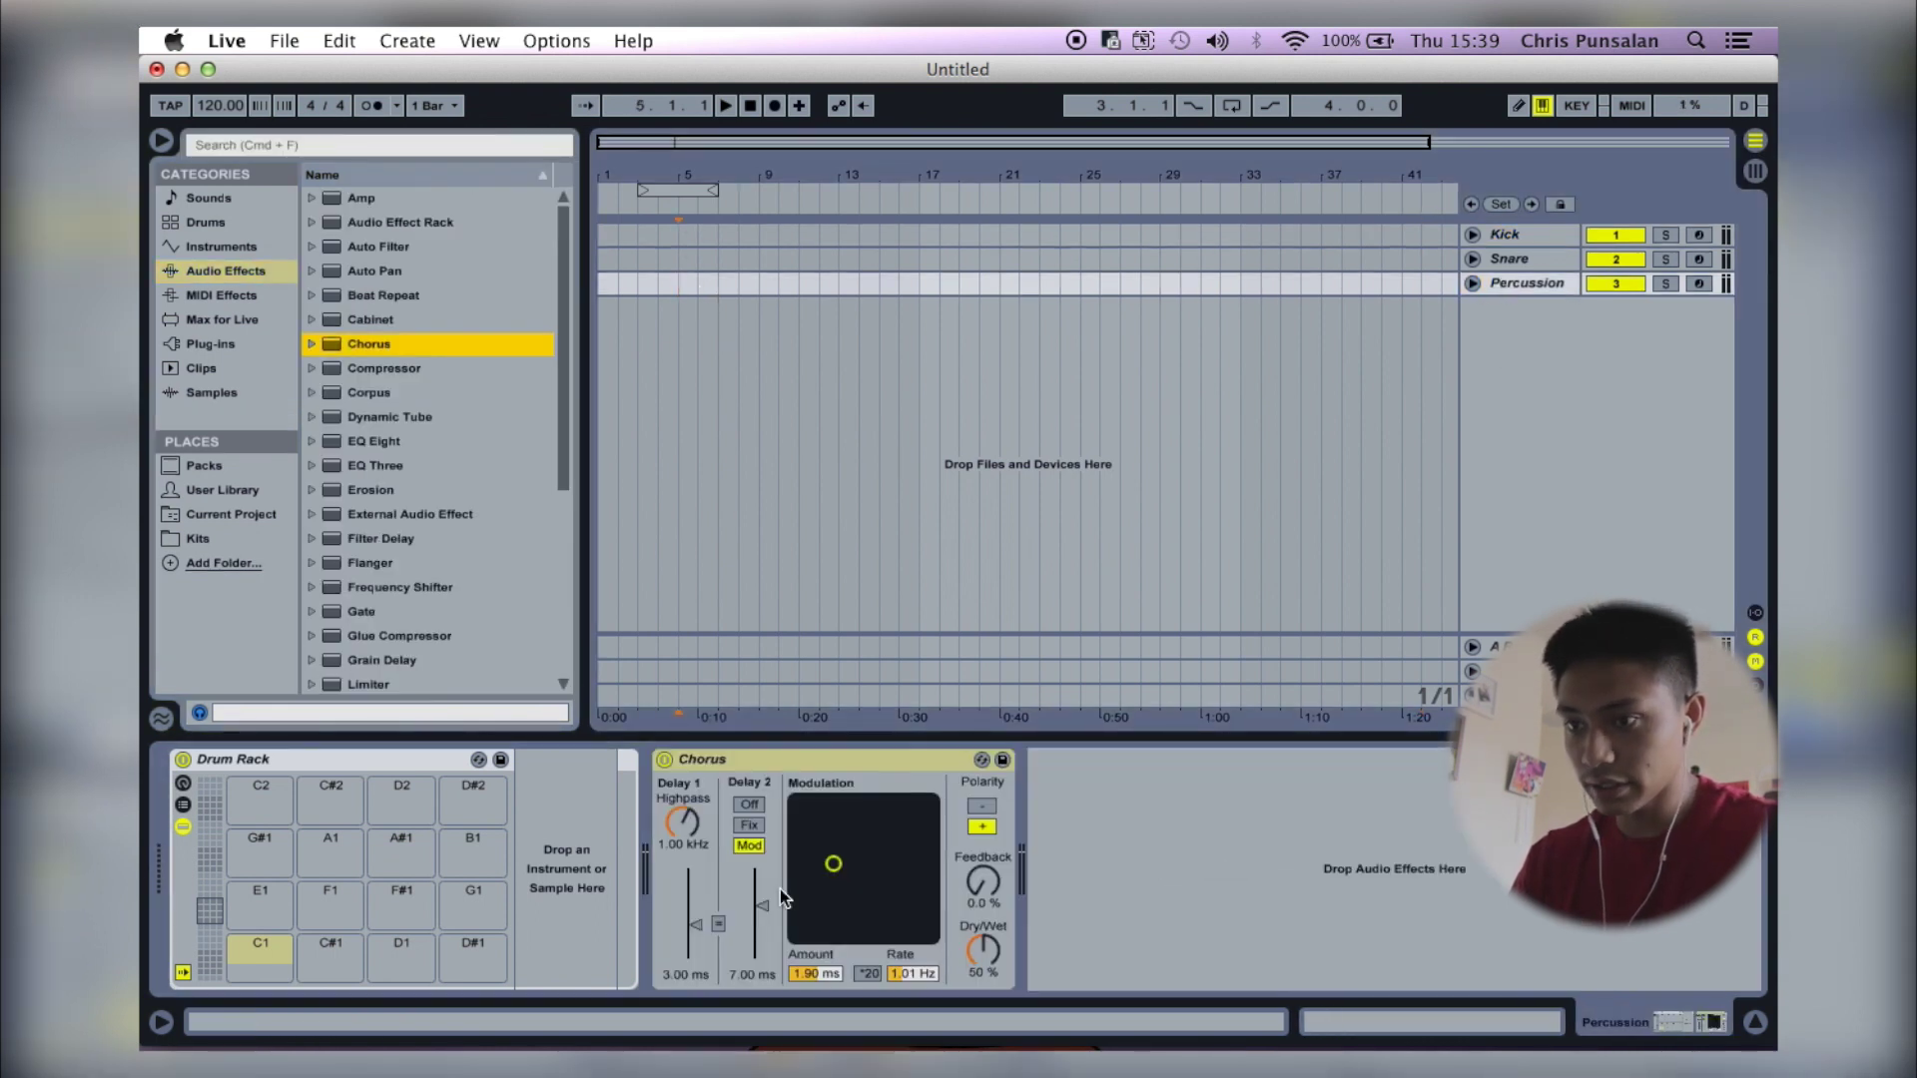
Add a Reverb and an EQ Eight after the Chorus on the Percussion track.
{"action": "scroll", "coordinate": [417, 633], "scroll_direction": "down", "scroll_amount": 5}
{"action": "double_click", "coordinate": [368, 534]}
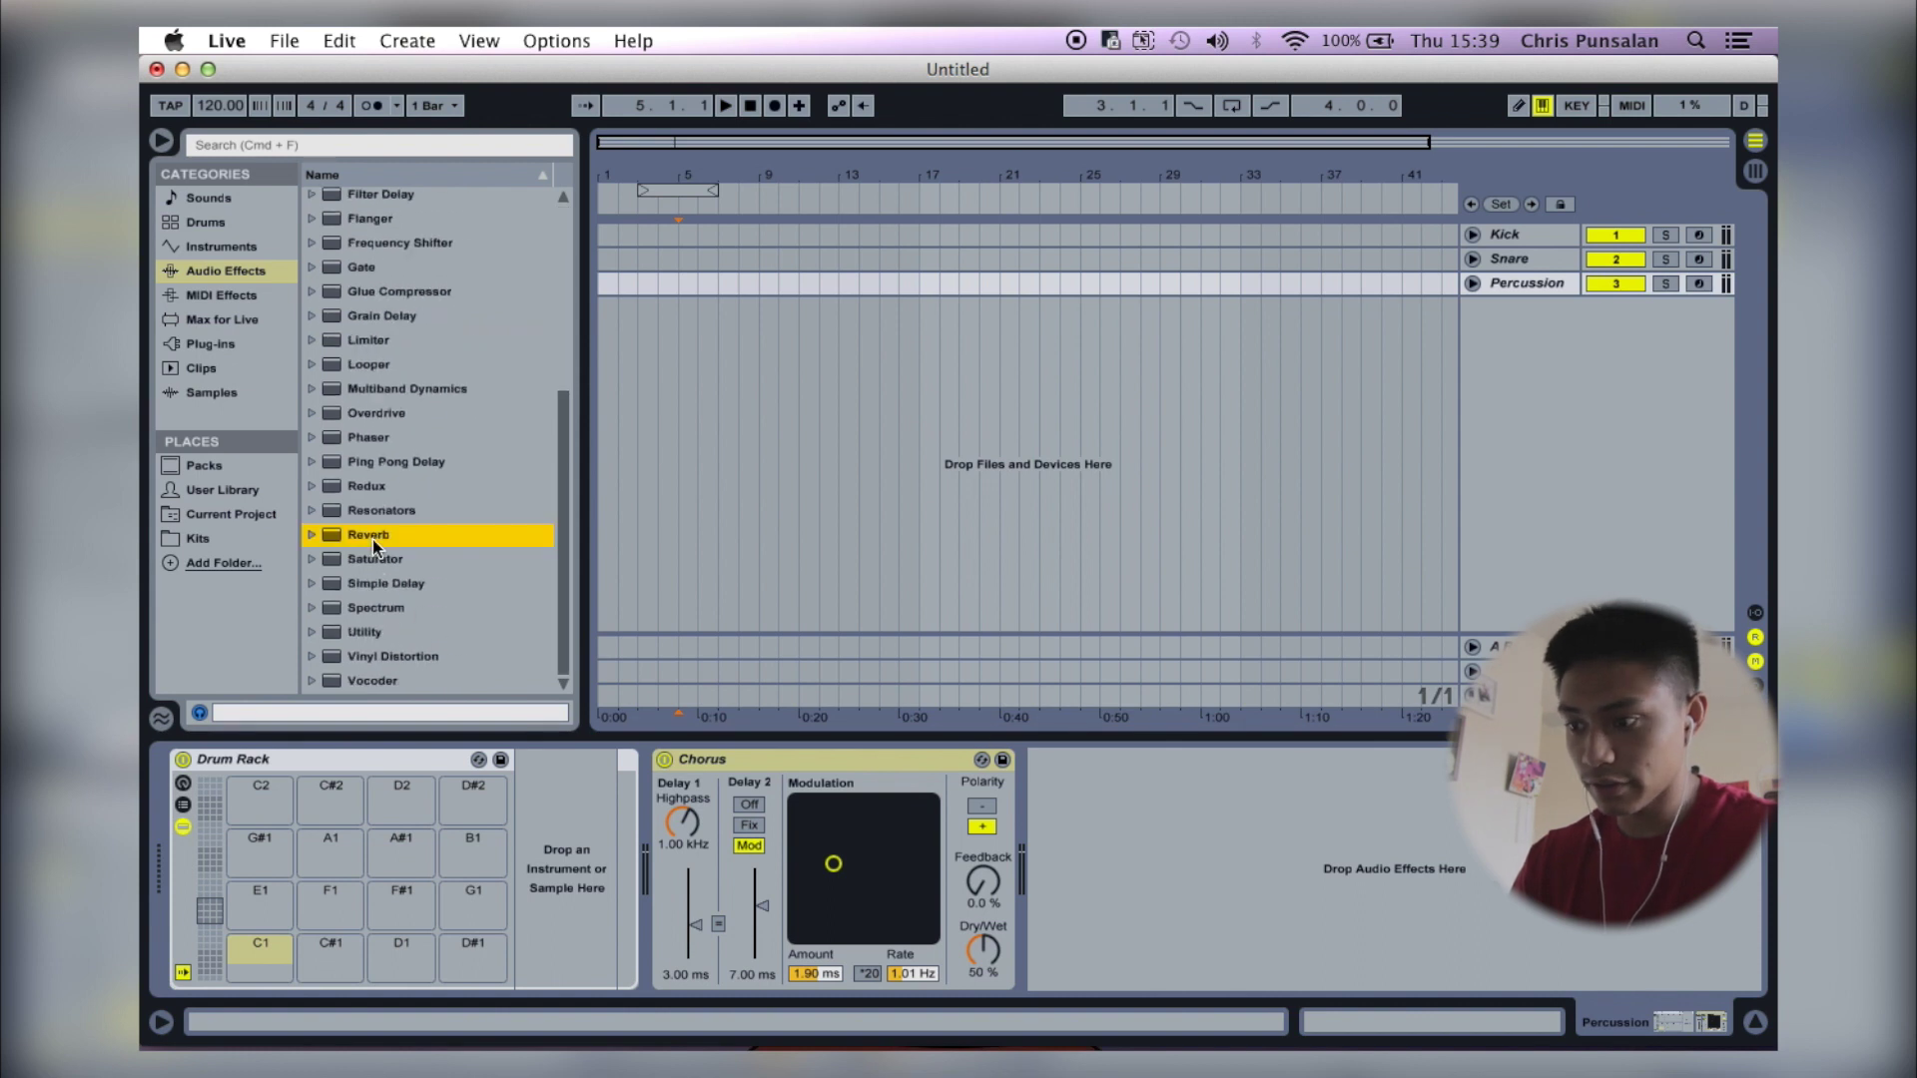
{"action": "scroll", "coordinate": [416, 444], "scroll_direction": "up", "scroll_amount": 5}
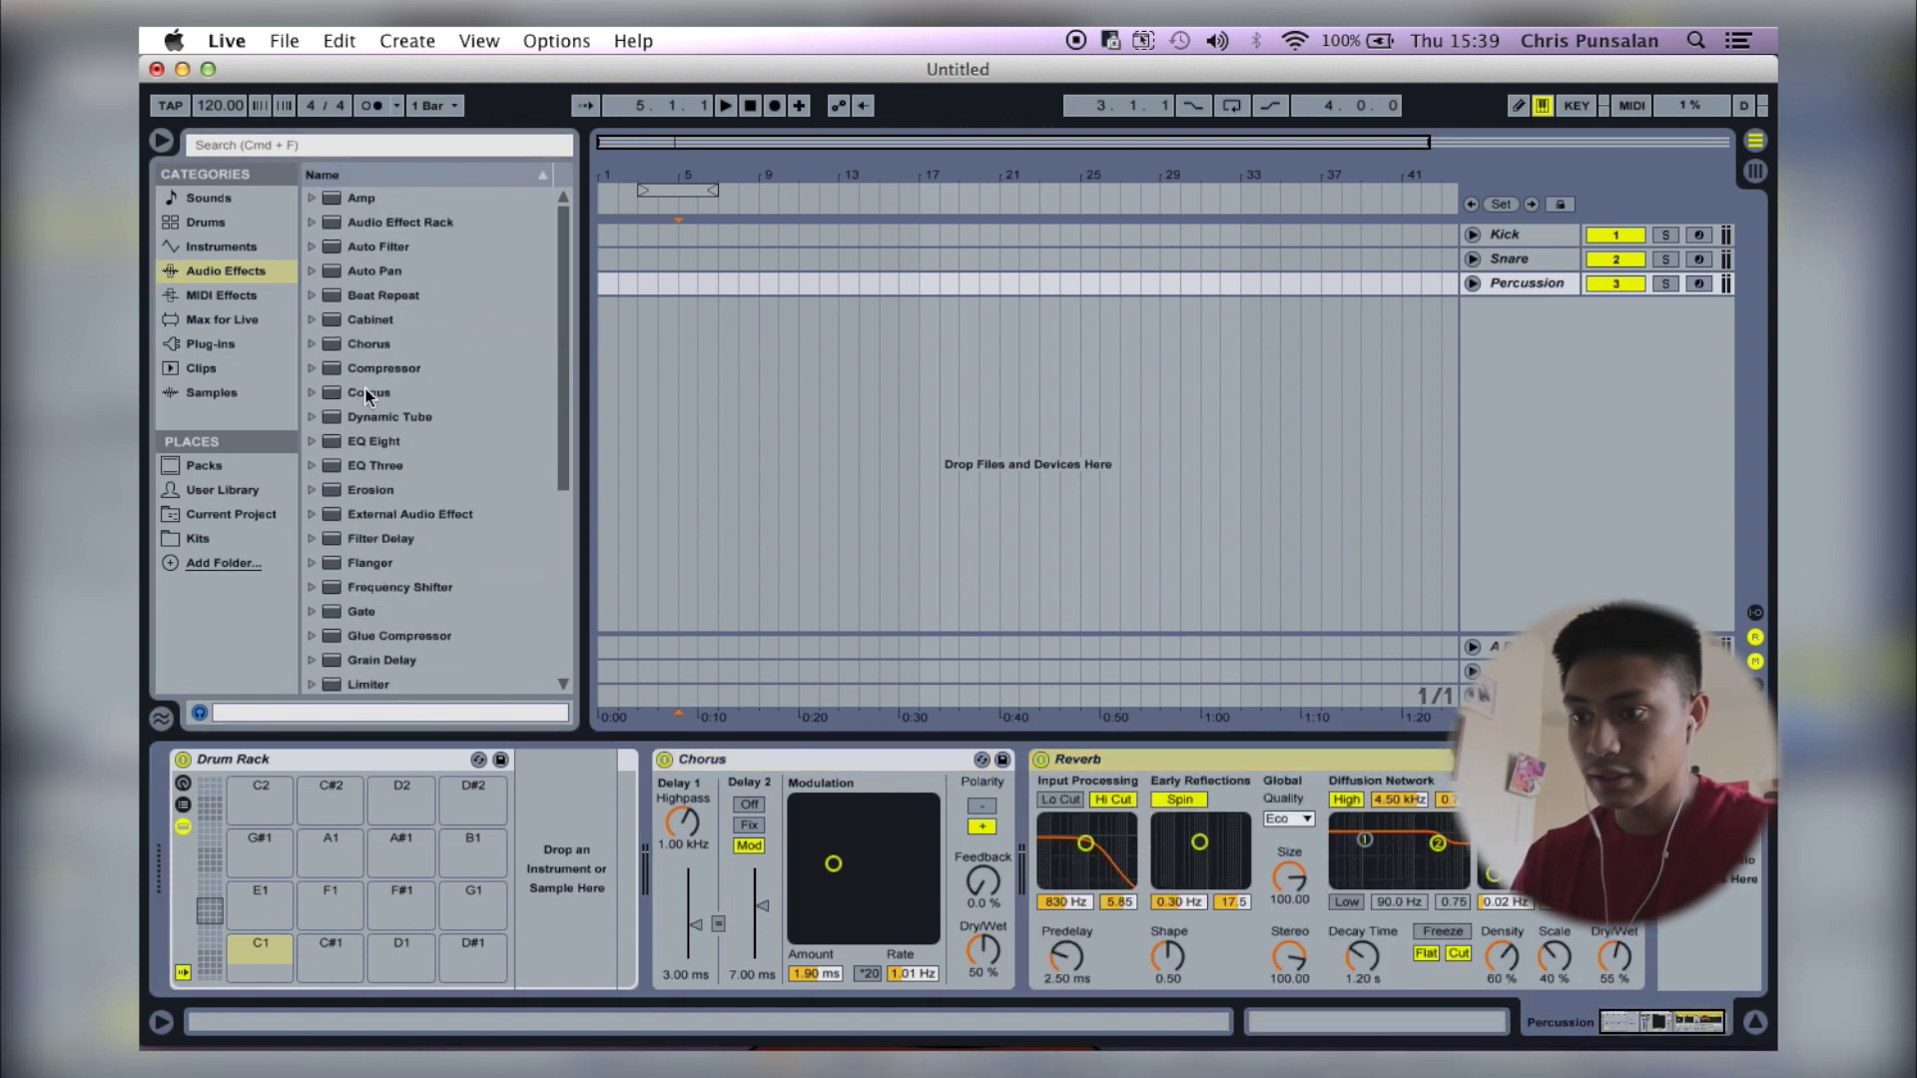
{"action": "double_click", "coordinate": [373, 440]}
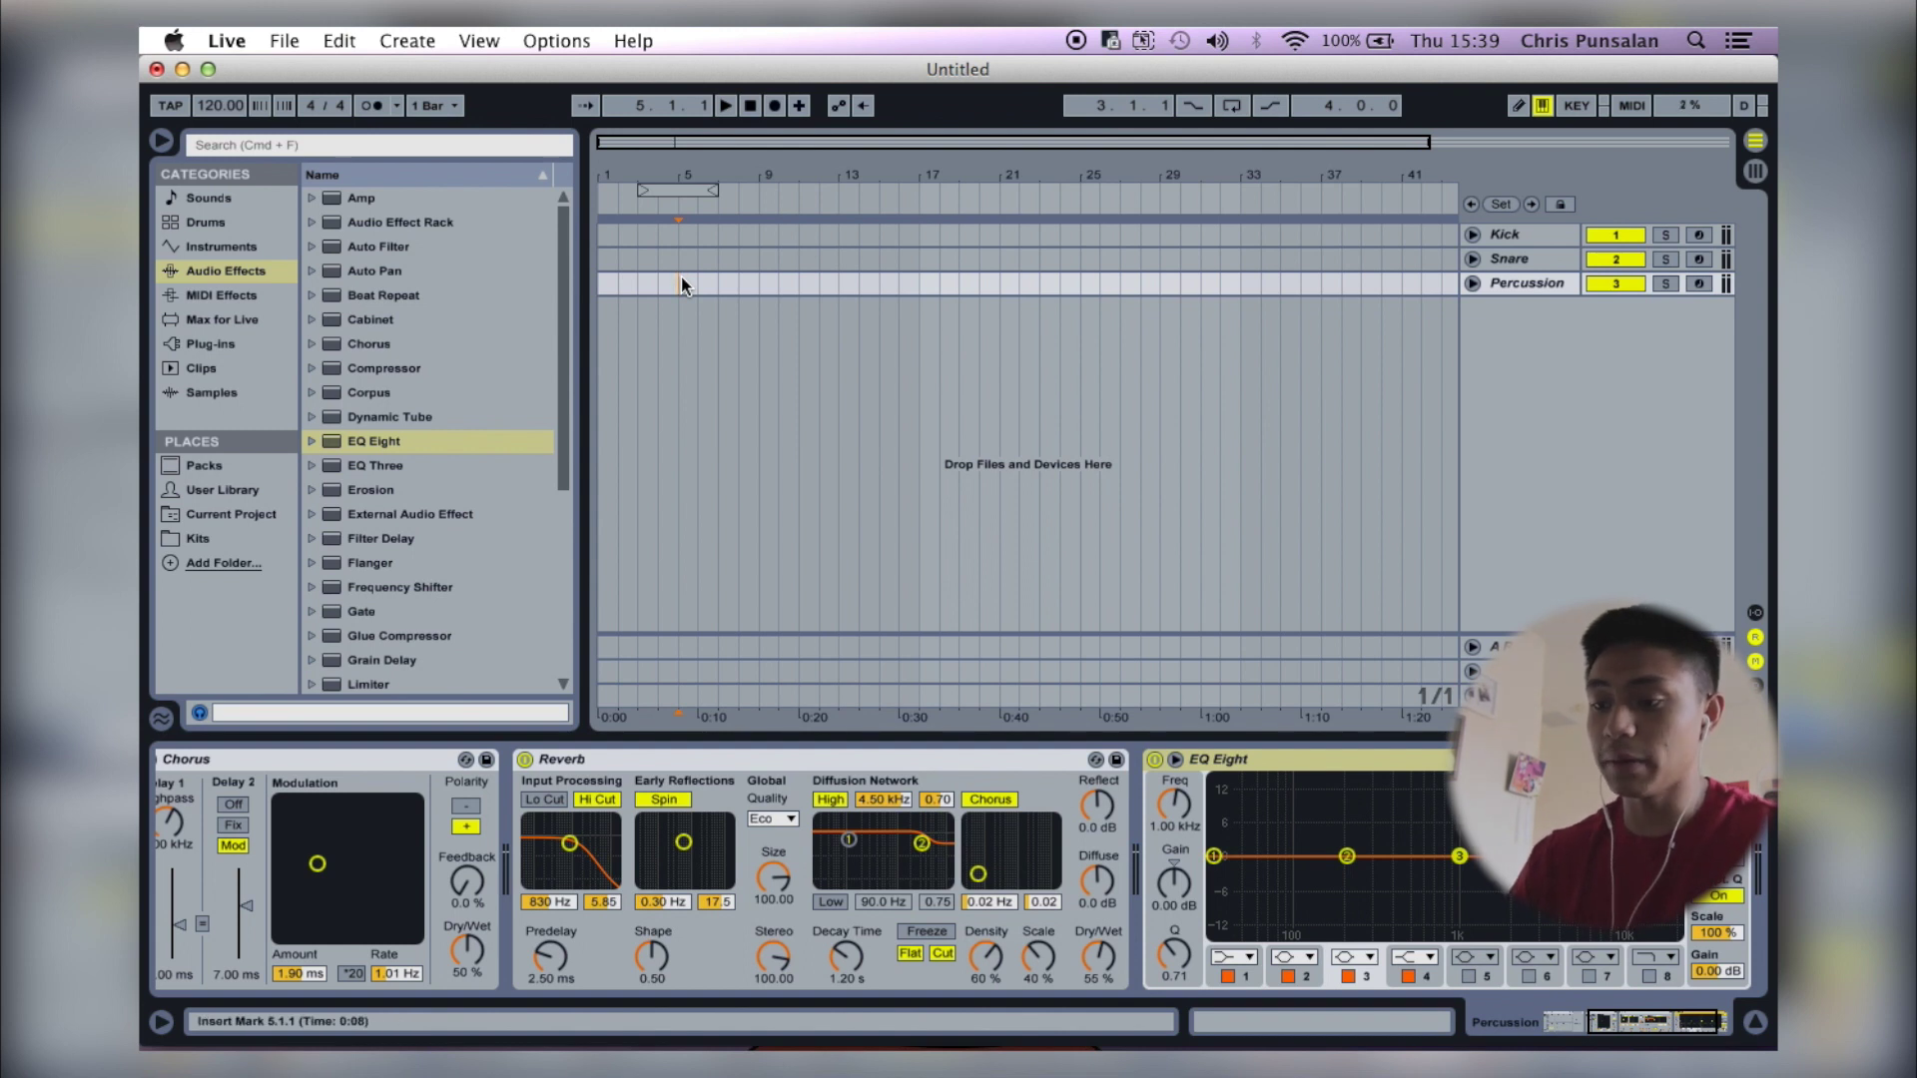
Review the device chains on the Kick and Percussion tracks.
{"action": "left_click", "coordinate": [1527, 237]}
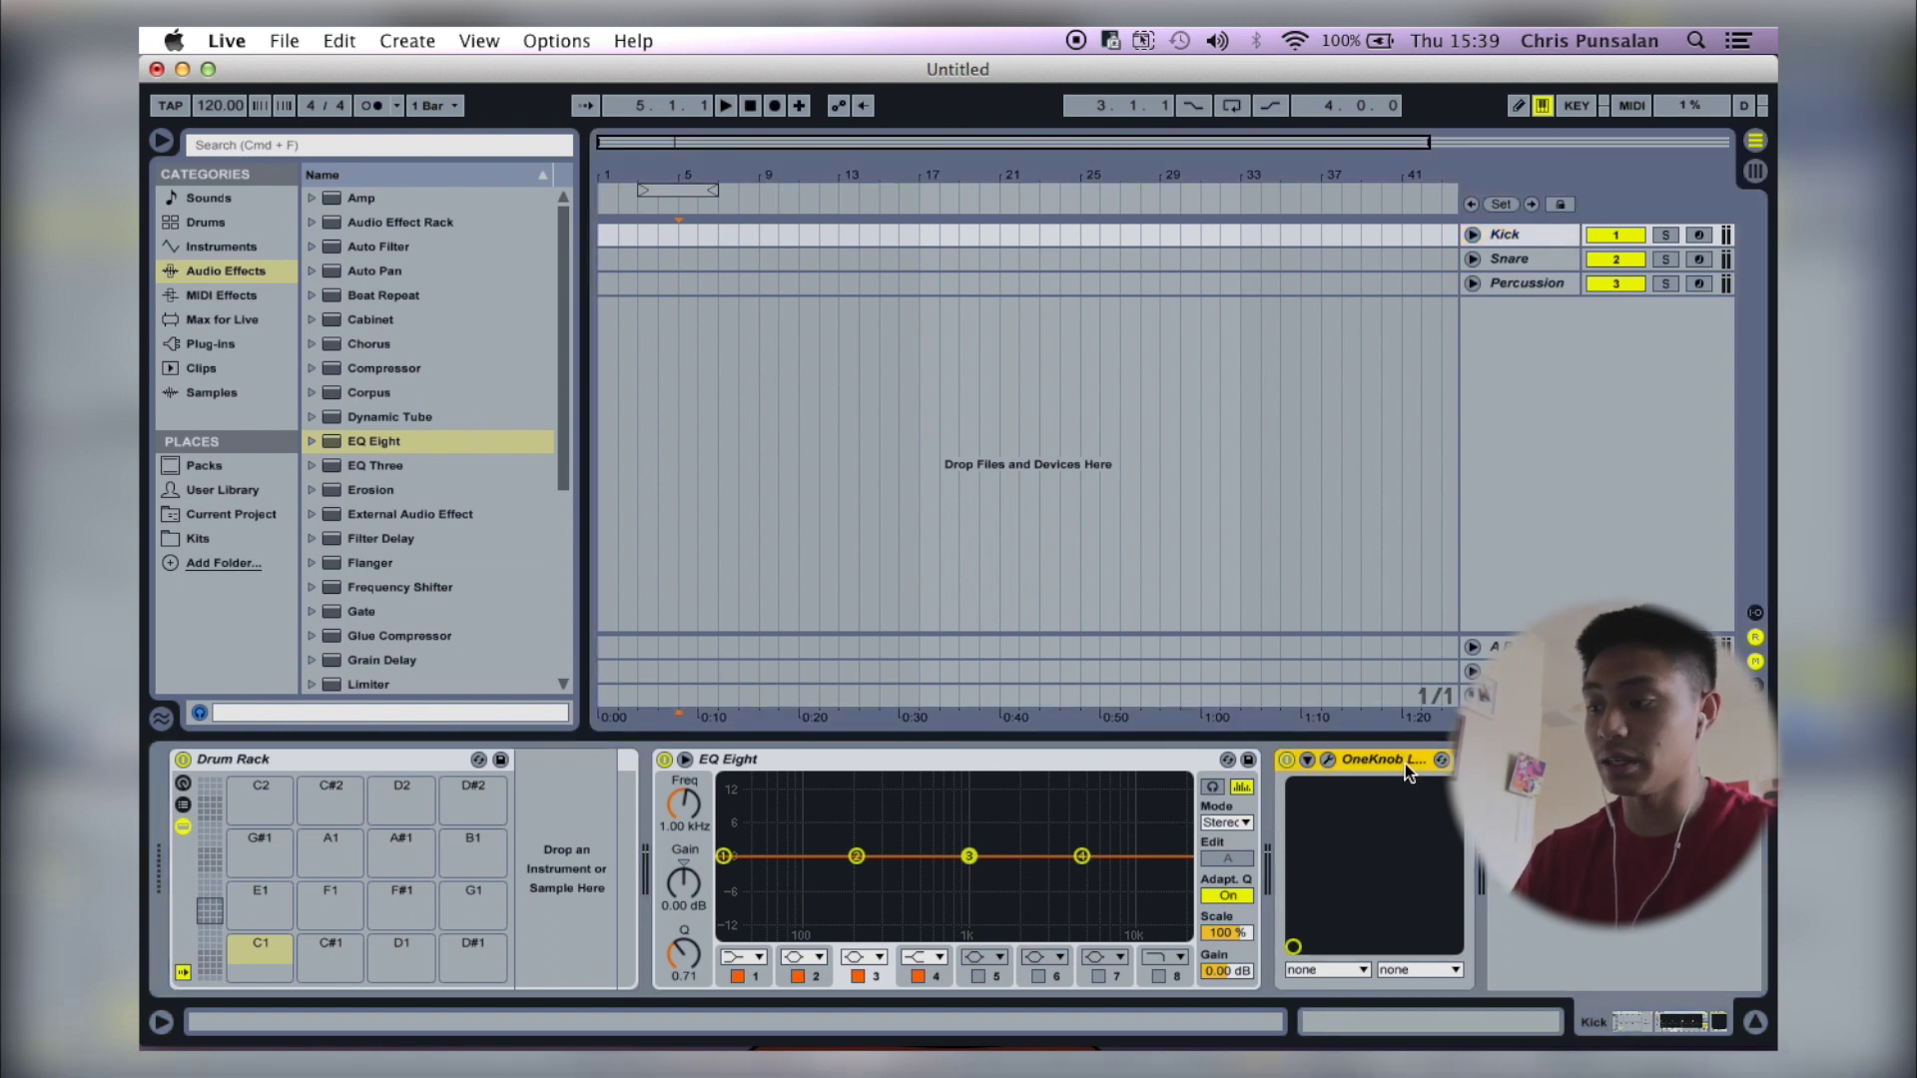
{"action": "left_click", "coordinate": [1512, 280]}
{"action": "scroll", "coordinate": [820, 888], "scroll_direction": "left", "scroll_amount": 5}
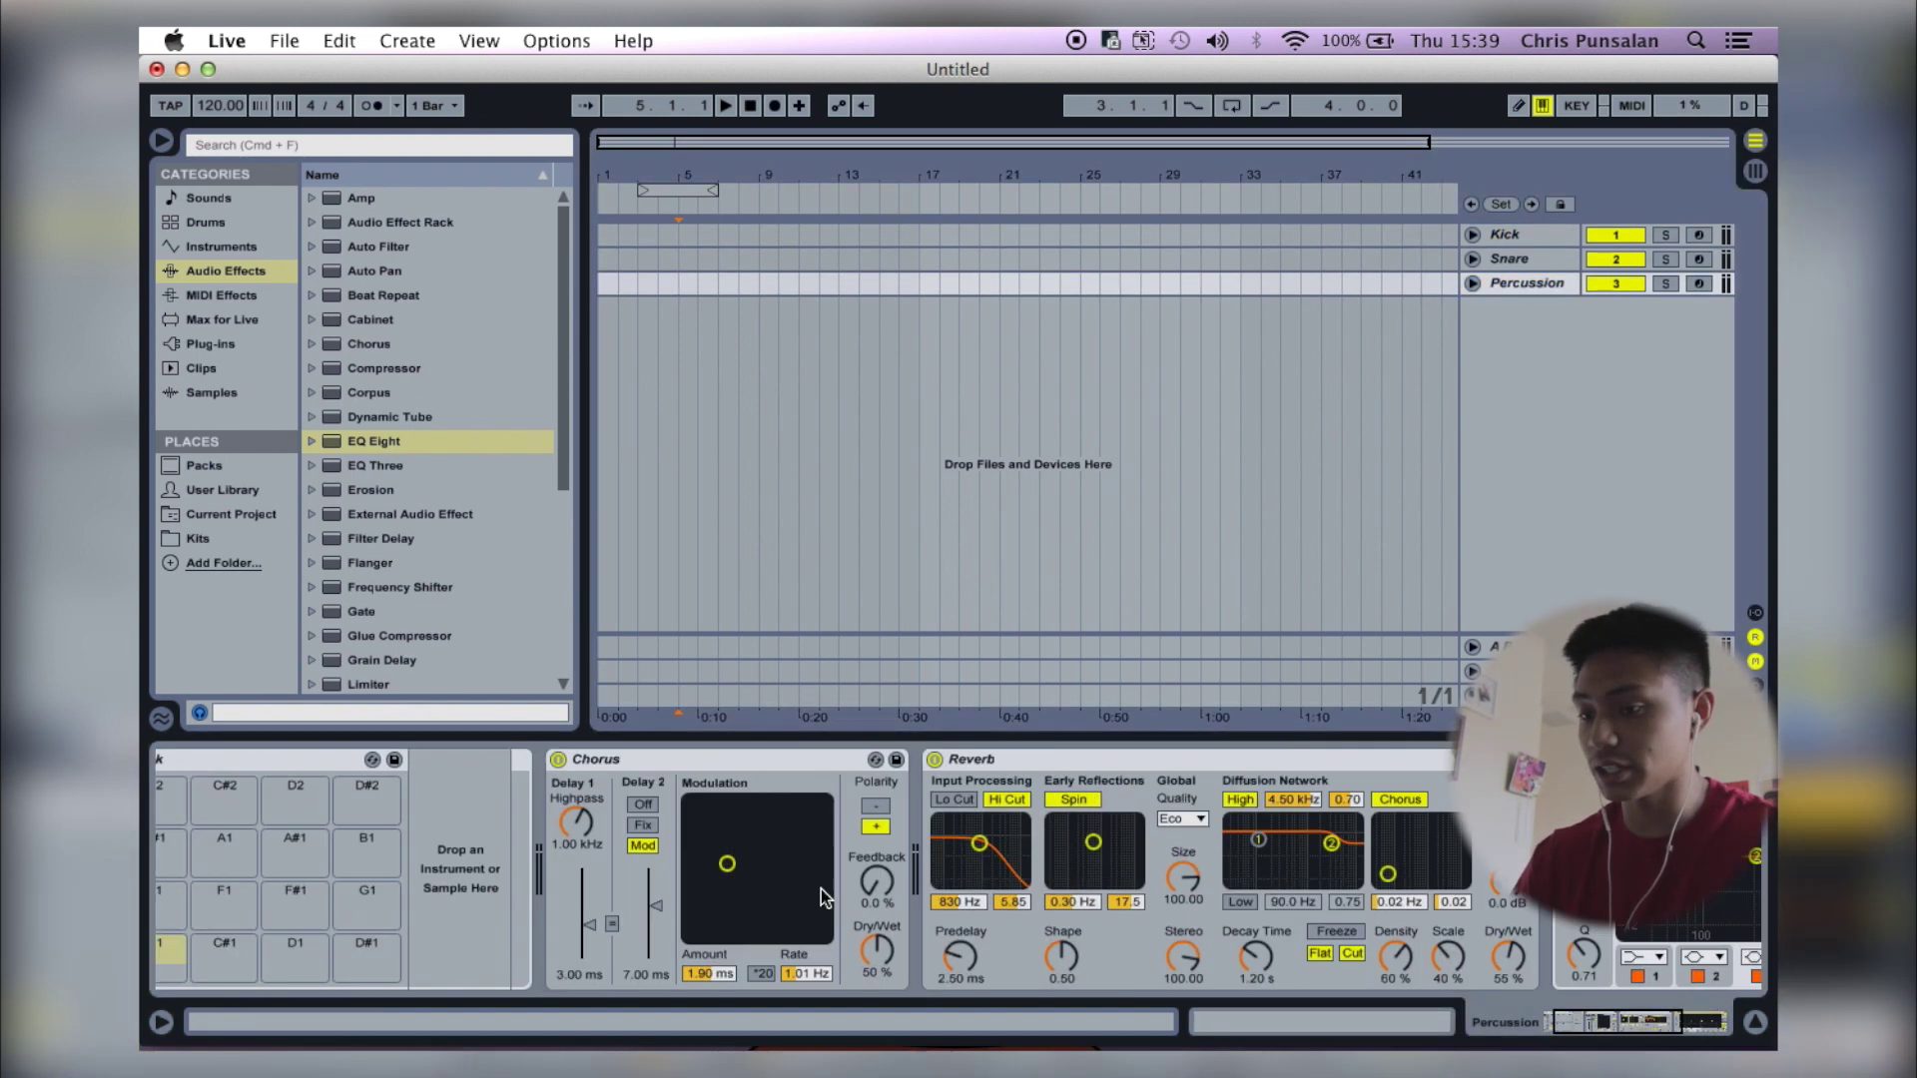
{"action": "scroll", "coordinate": [735, 792], "scroll_direction": "right", "scroll_amount": 6}
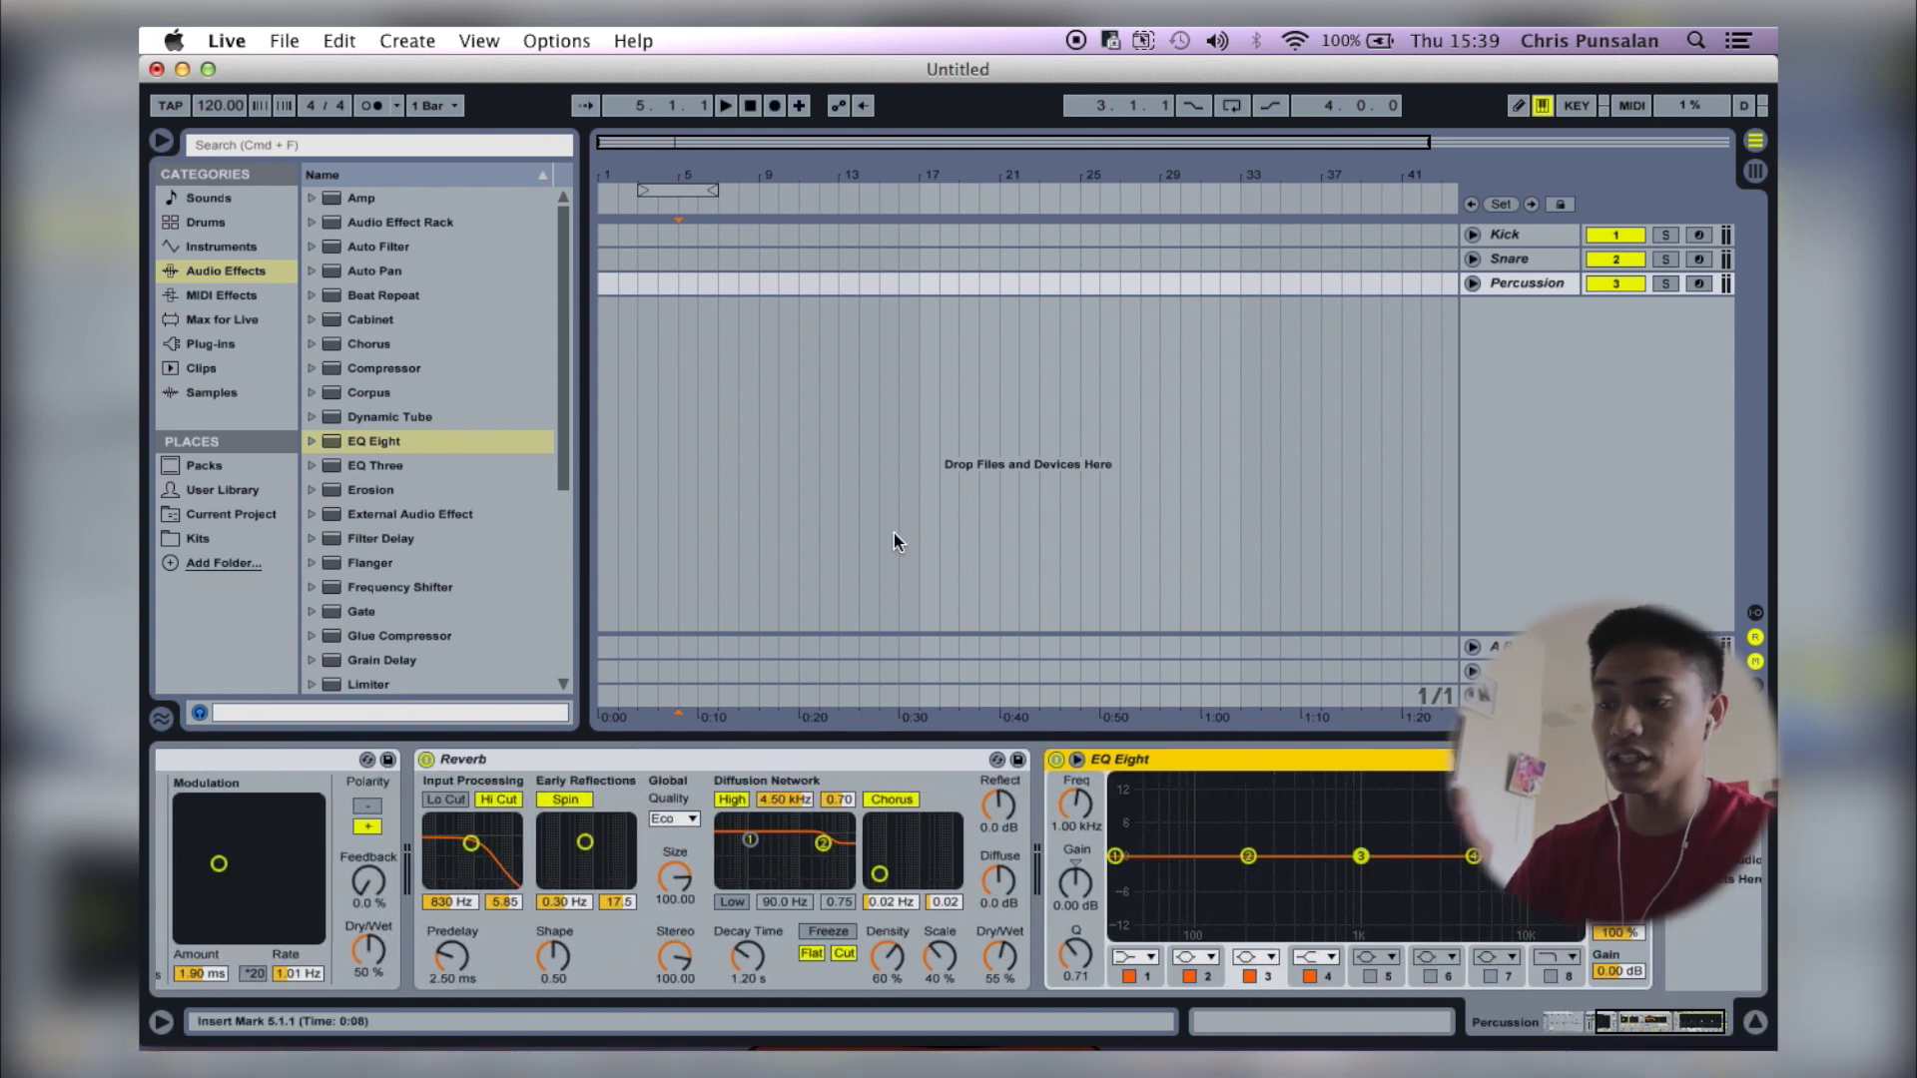
{"action": "left_click", "coordinate": [1573, 283]}
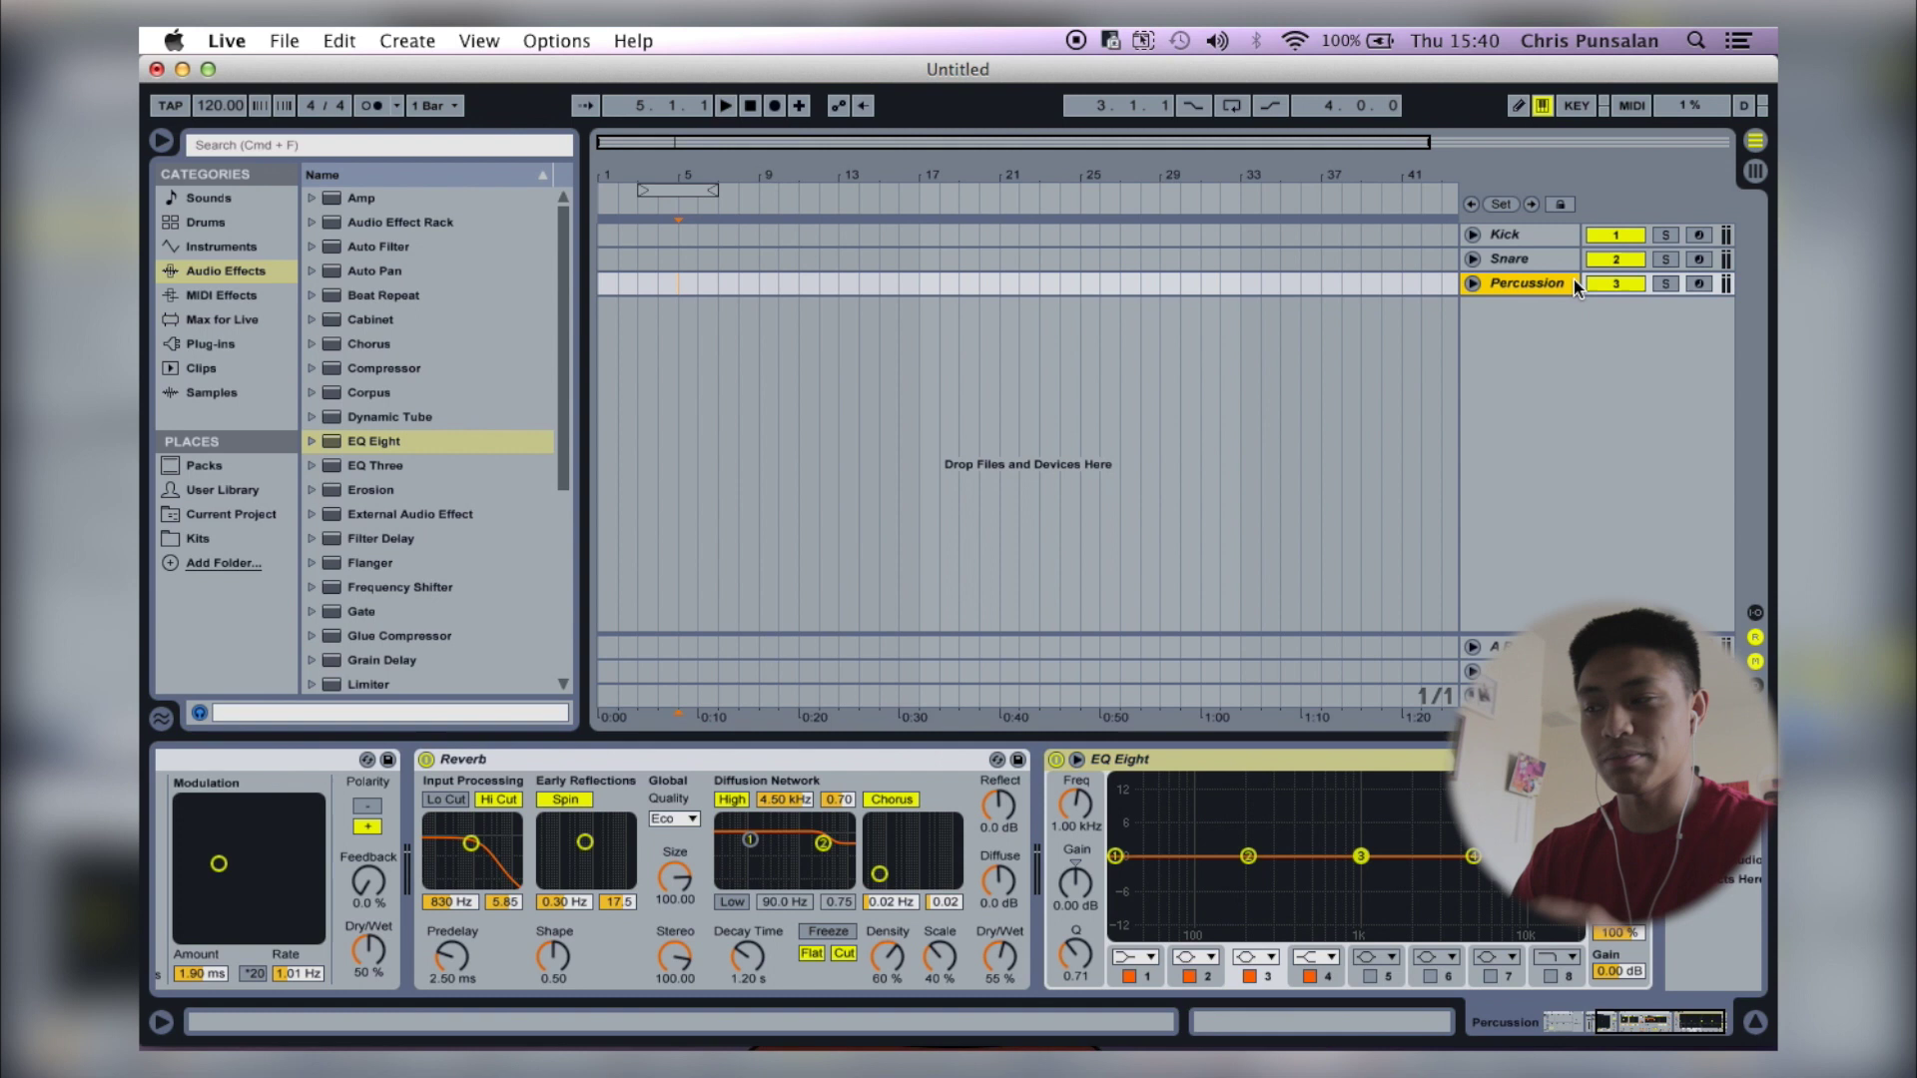
{"action": "left_click", "coordinate": [1472, 283], "text": "alt"}
{"action": "left_click", "coordinate": [1302, 409]}
{"action": "left_click", "coordinate": [1473, 345], "text": "alt"}
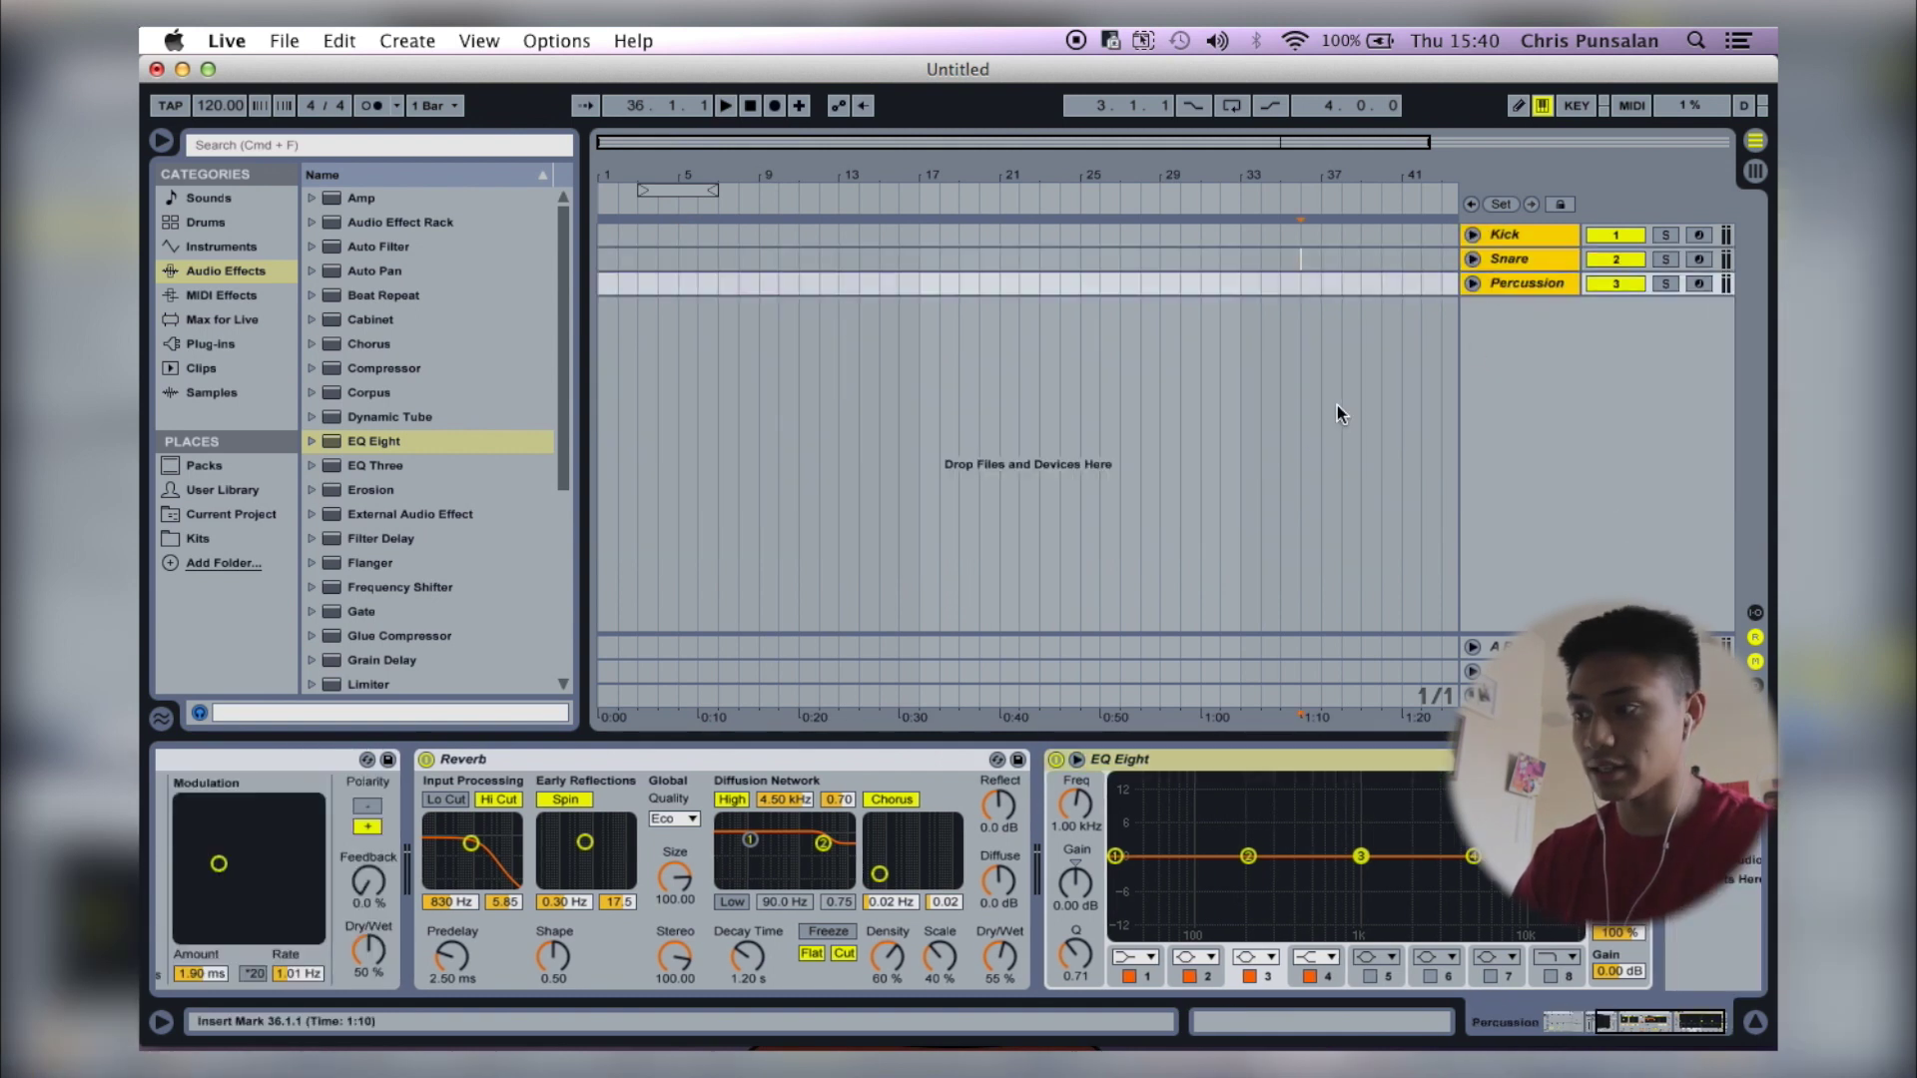
Insert a new MIDI track below Percussion and name it Bass.
{"action": "left_click", "coordinate": [918, 282]}
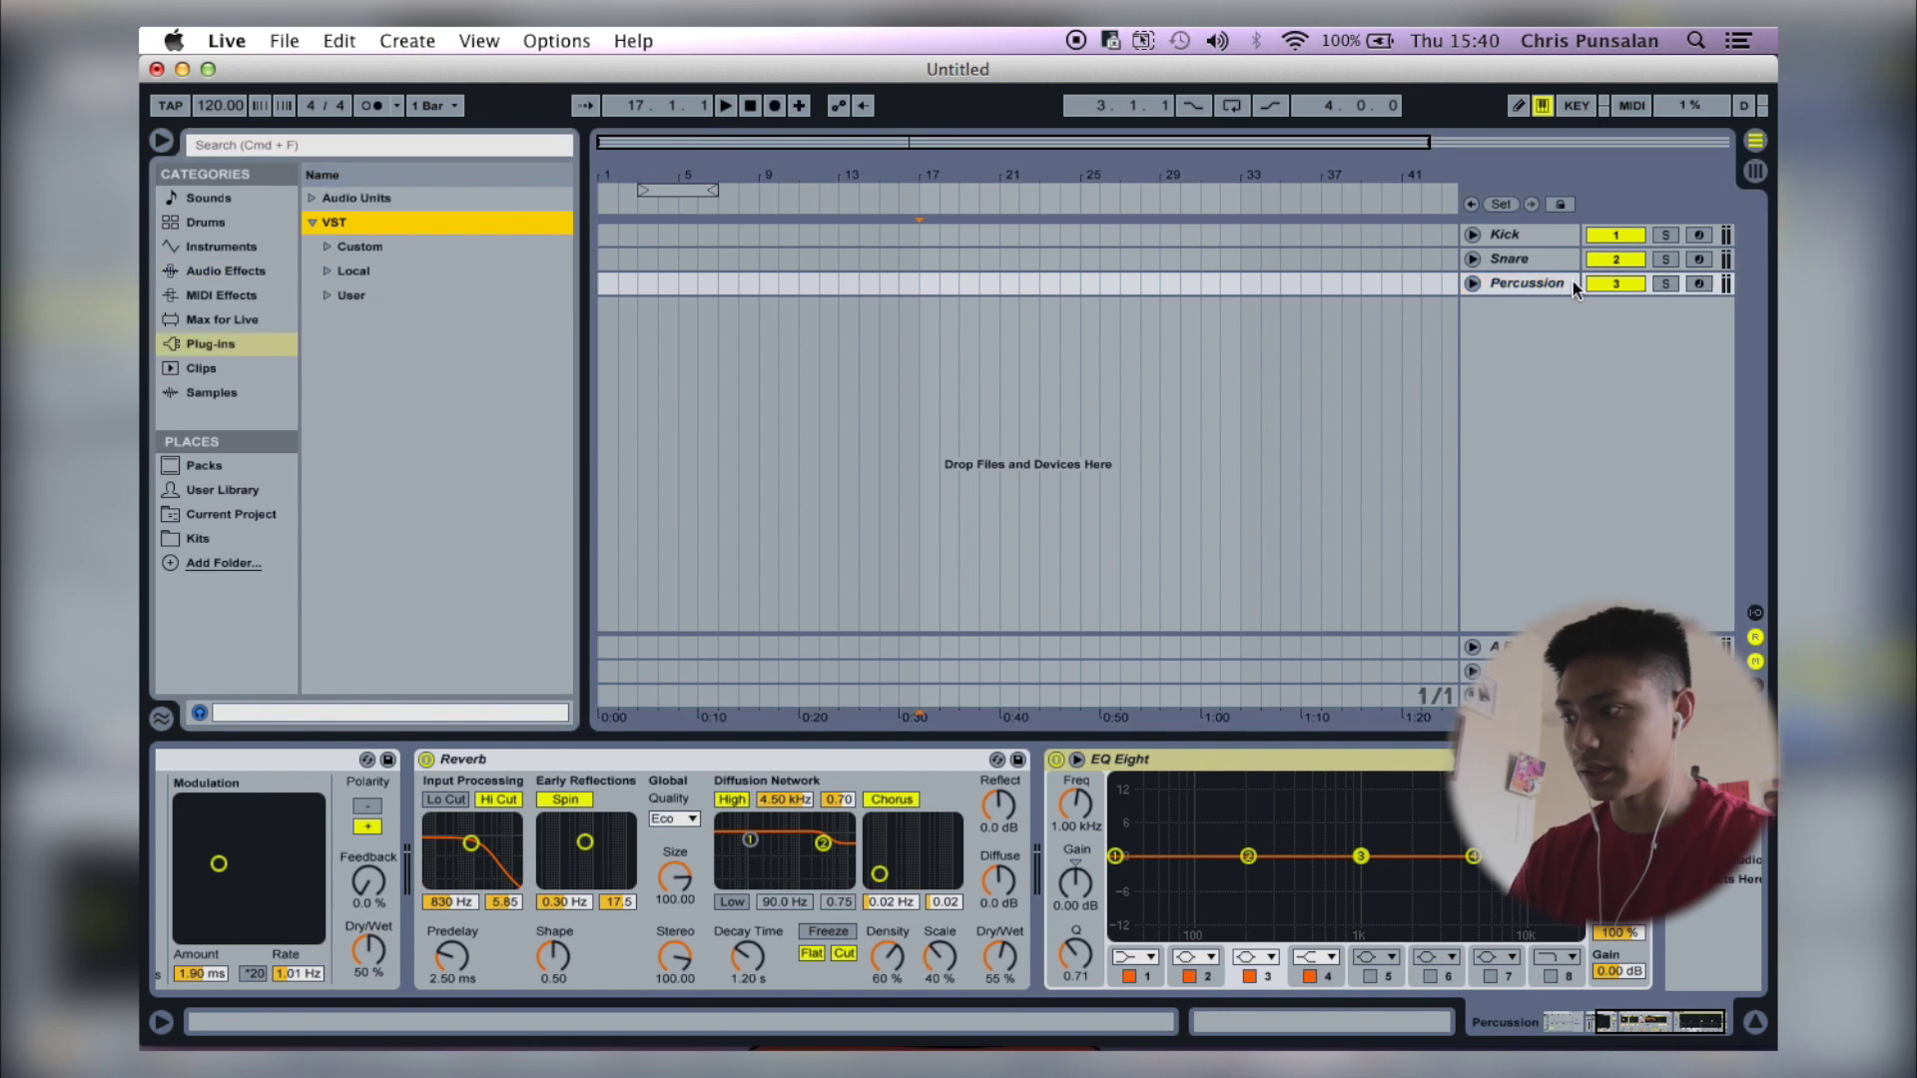
{"action": "right_click", "coordinate": [1564, 282]}
{"action": "left_click", "coordinate": [1518, 487]}
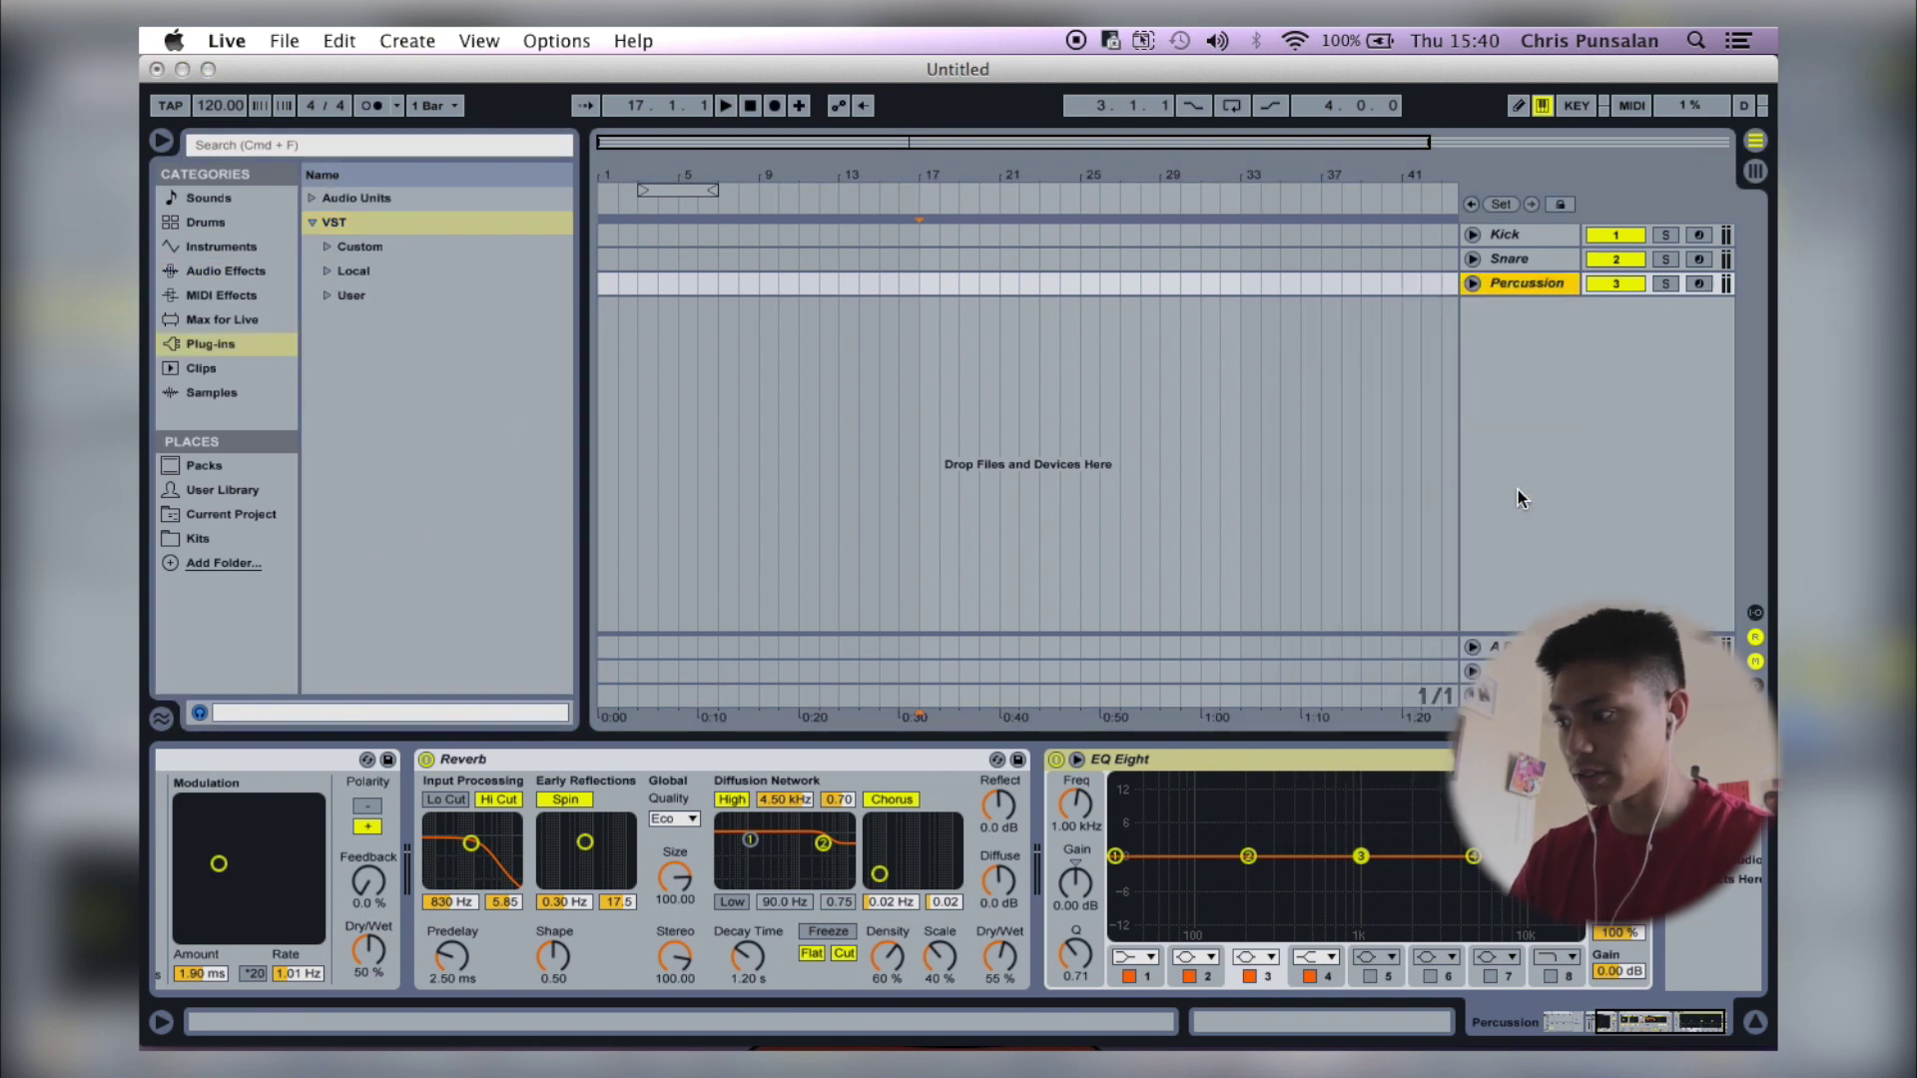
{"action": "left_click", "coordinate": [1529, 317]}
{"action": "type", "text": "Bass"}
{"action": "key", "text": "Return"}
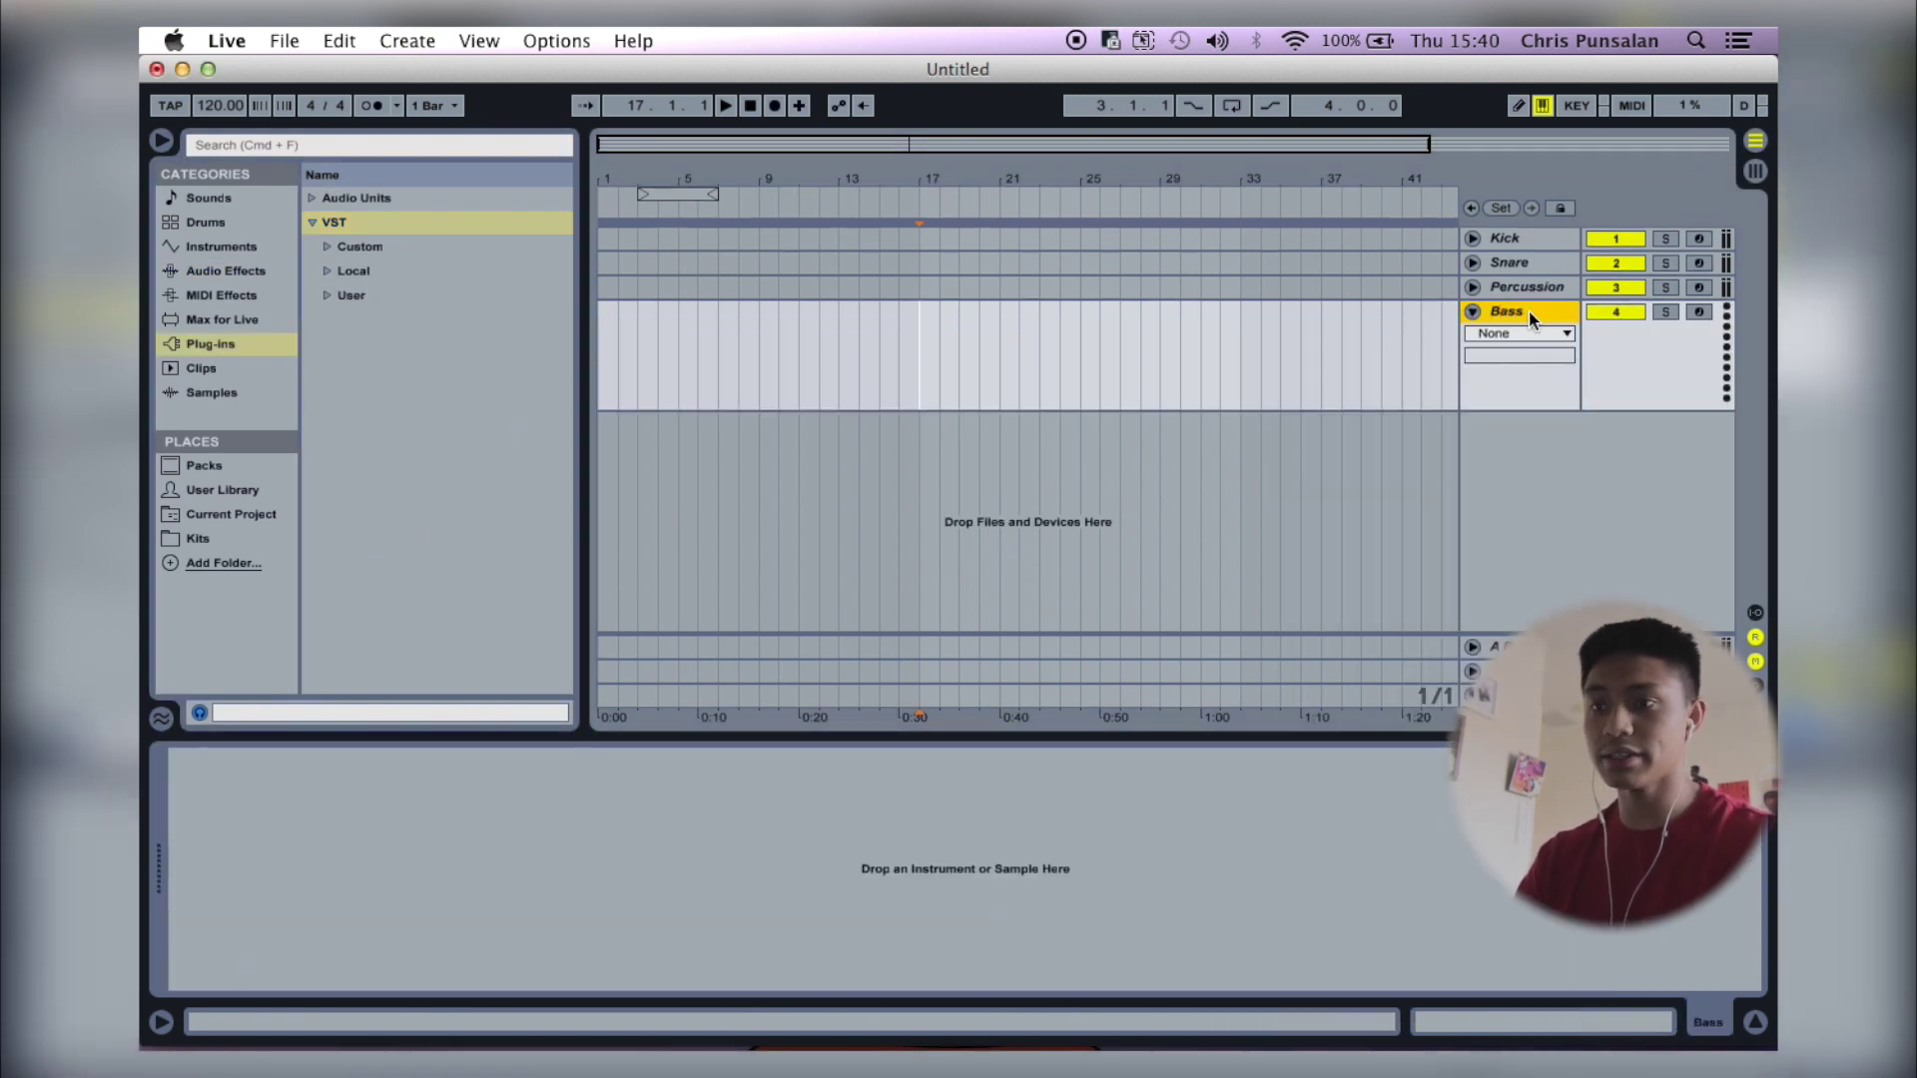
Find RBass in the browser, add RBass (s) to the Bass track and load its Big Bottoms preset.
{"action": "left_click", "coordinate": [250, 148]}
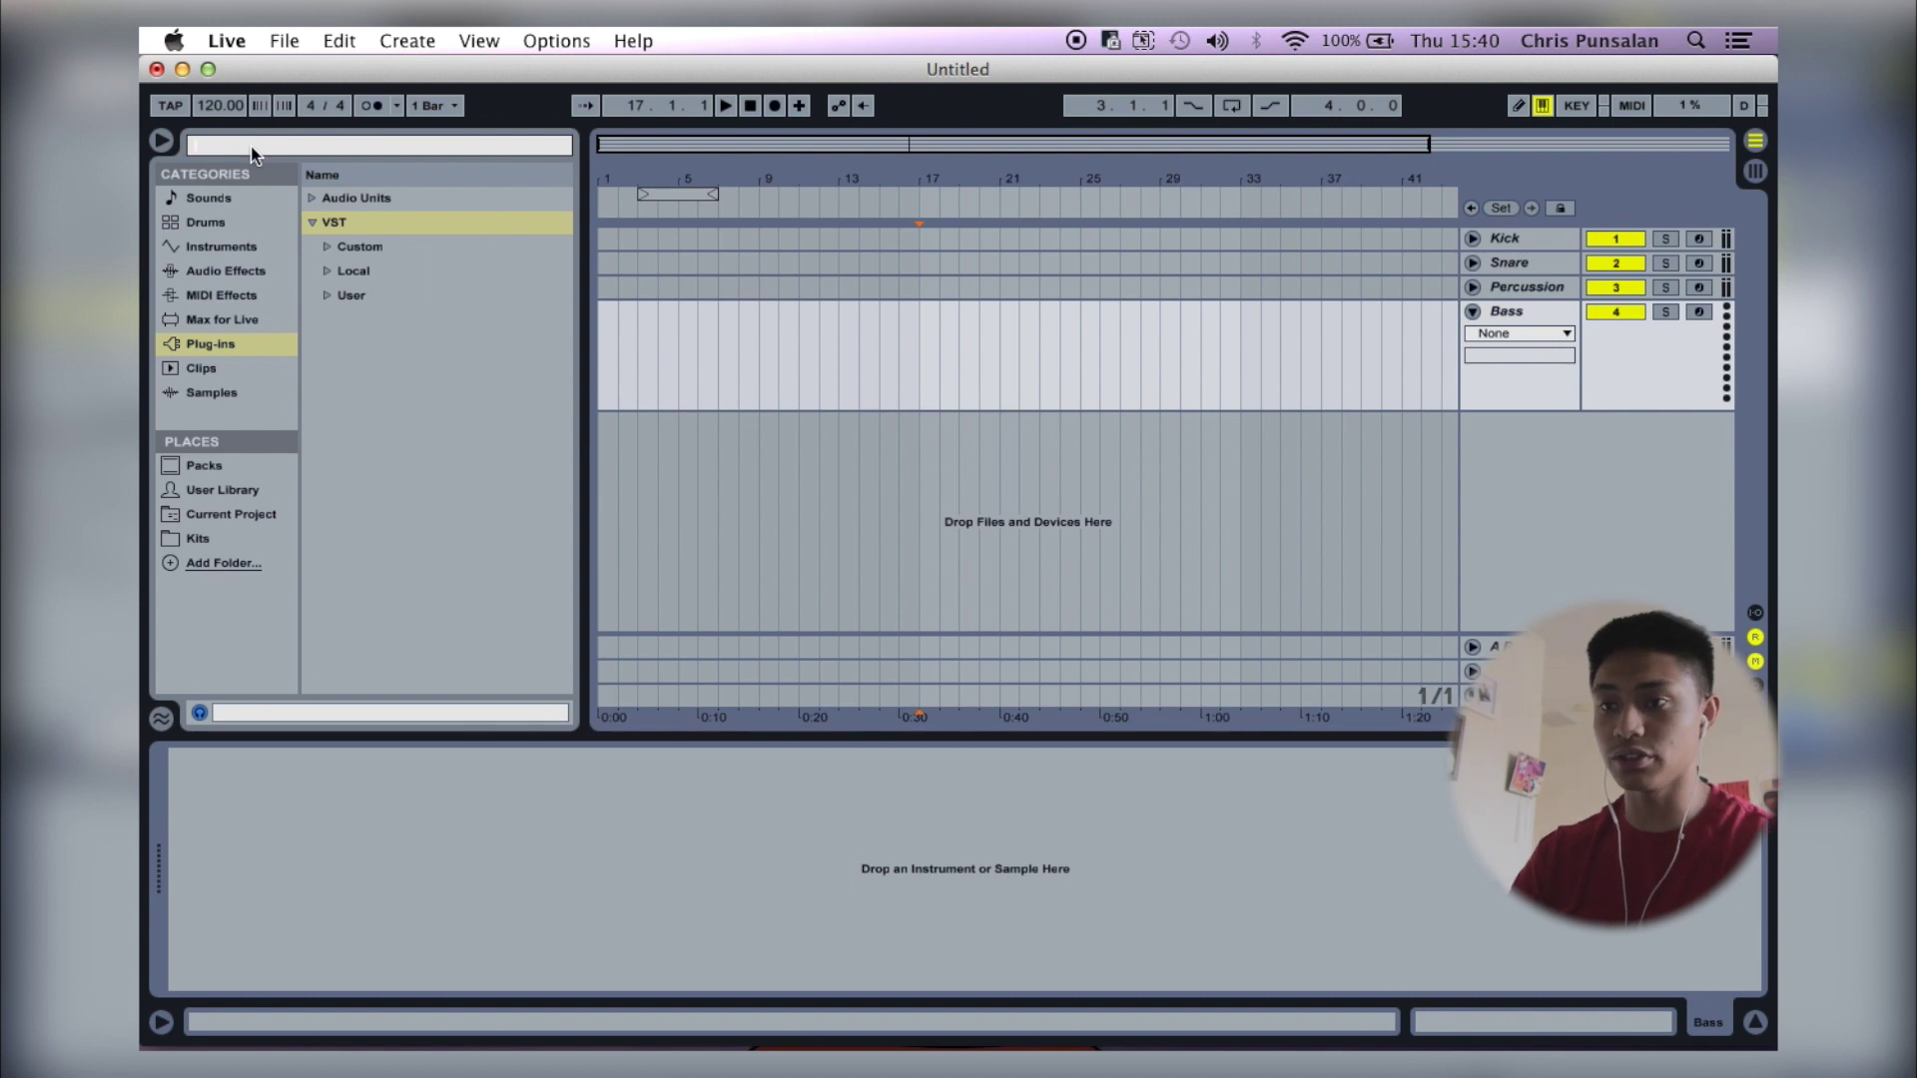
{"action": "type", "text": "rbass"}
{"action": "left_click", "coordinate": [210, 418]}
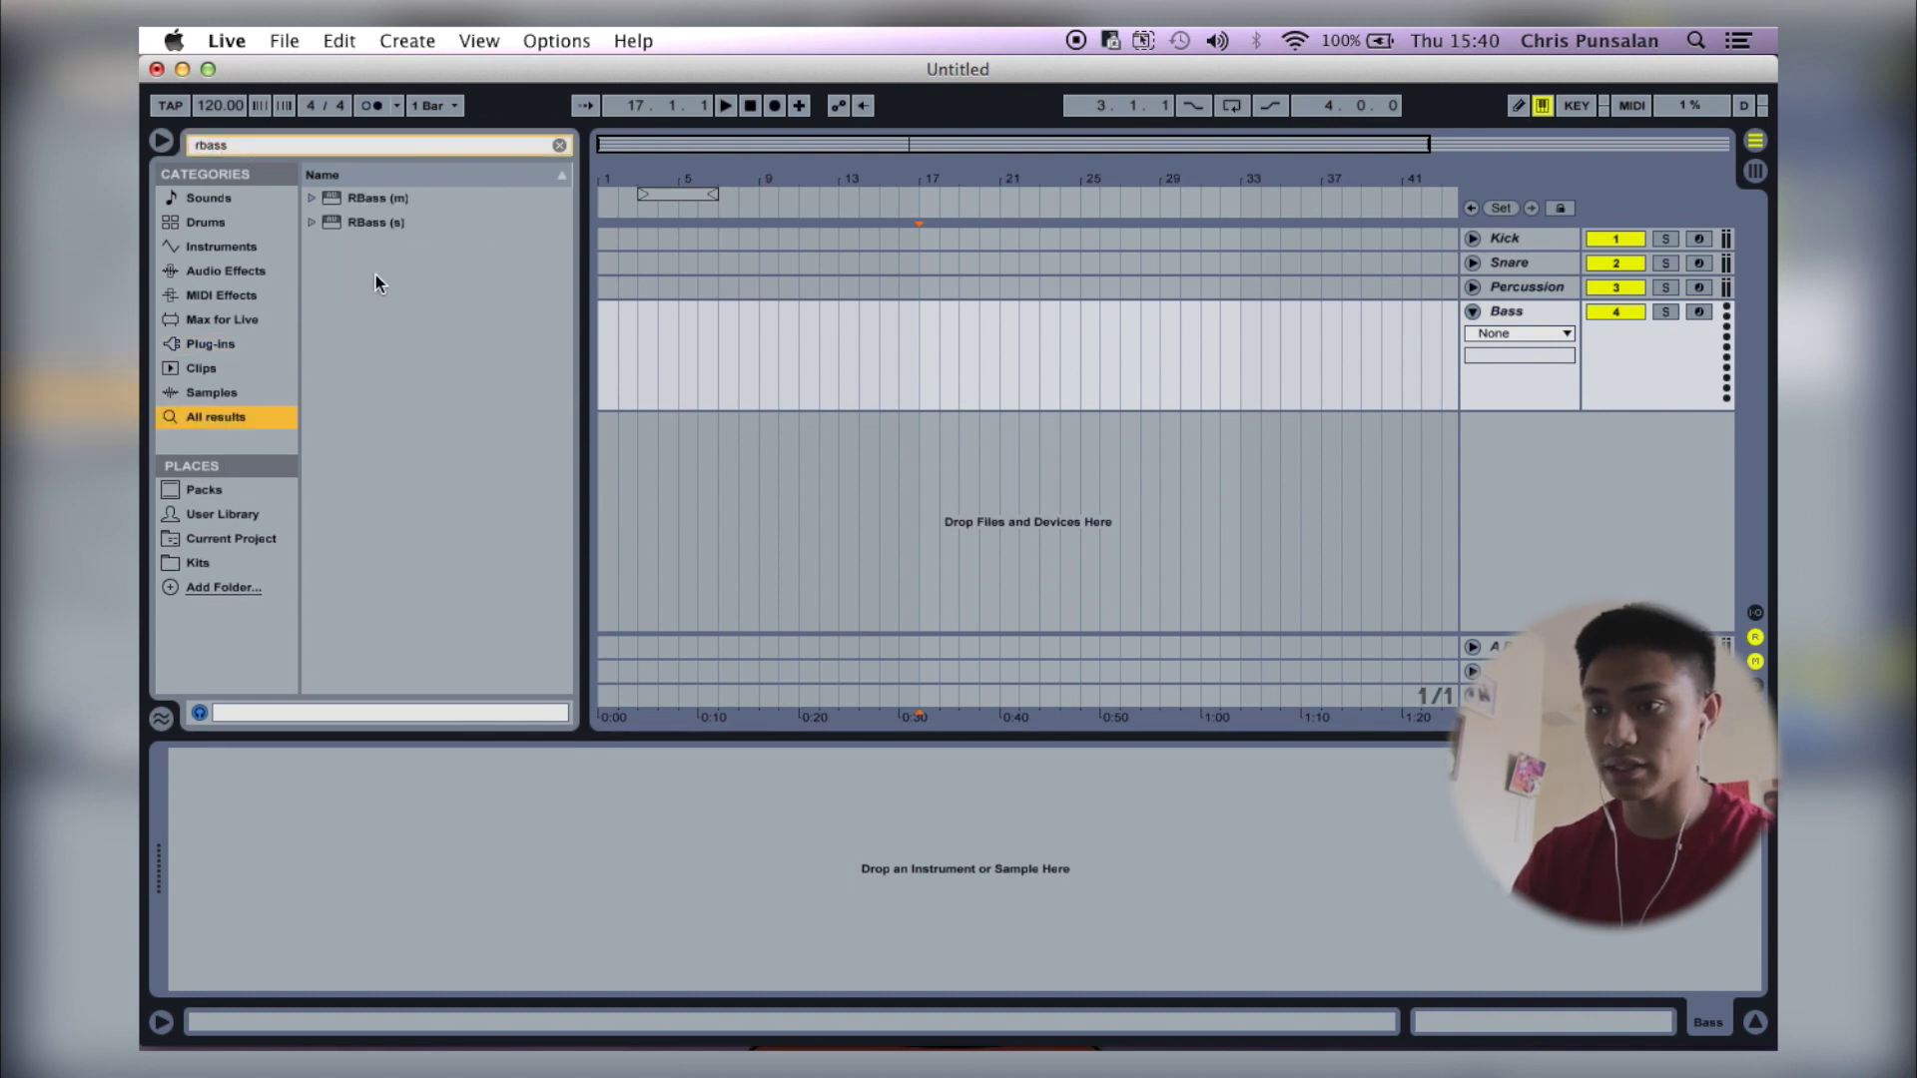
{"action": "left_click_drag", "start_coordinate": [375, 222], "coordinate": [937, 364]}
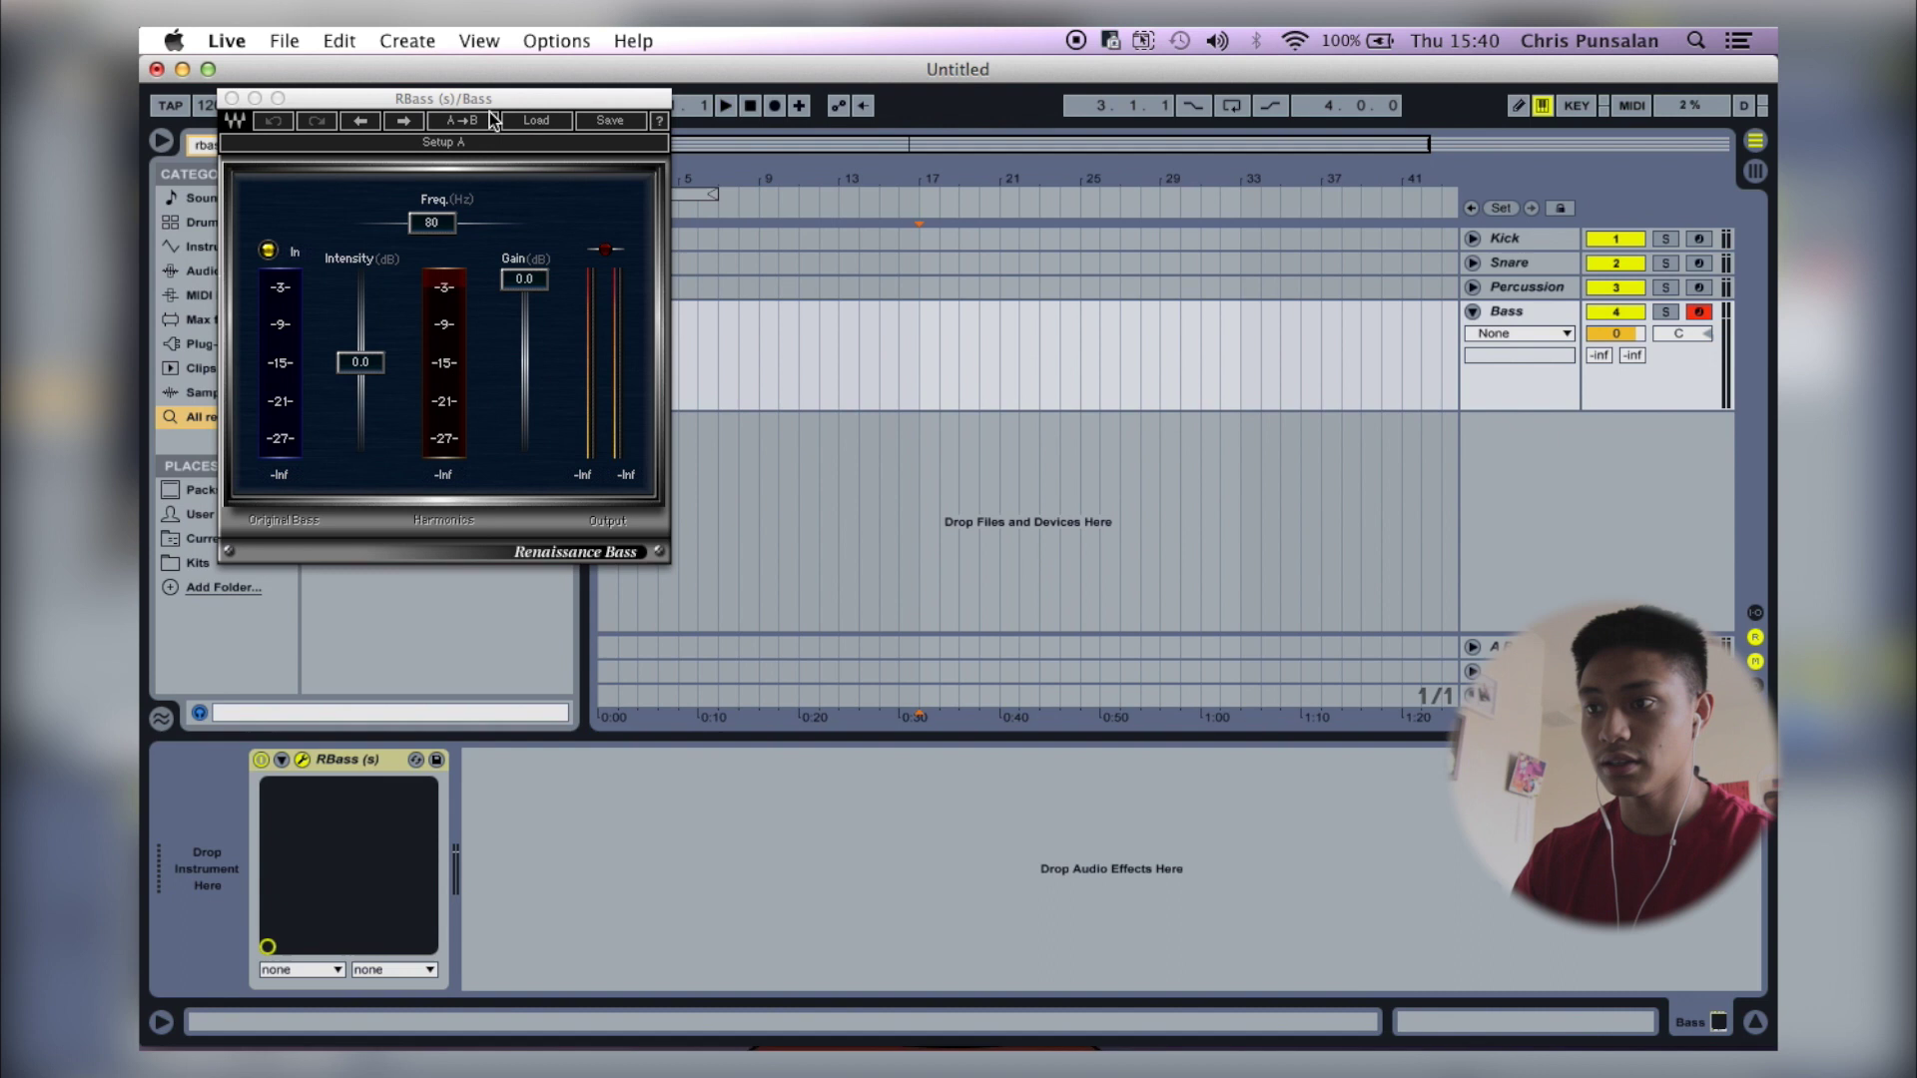
{"action": "left_click", "coordinate": [539, 120]}
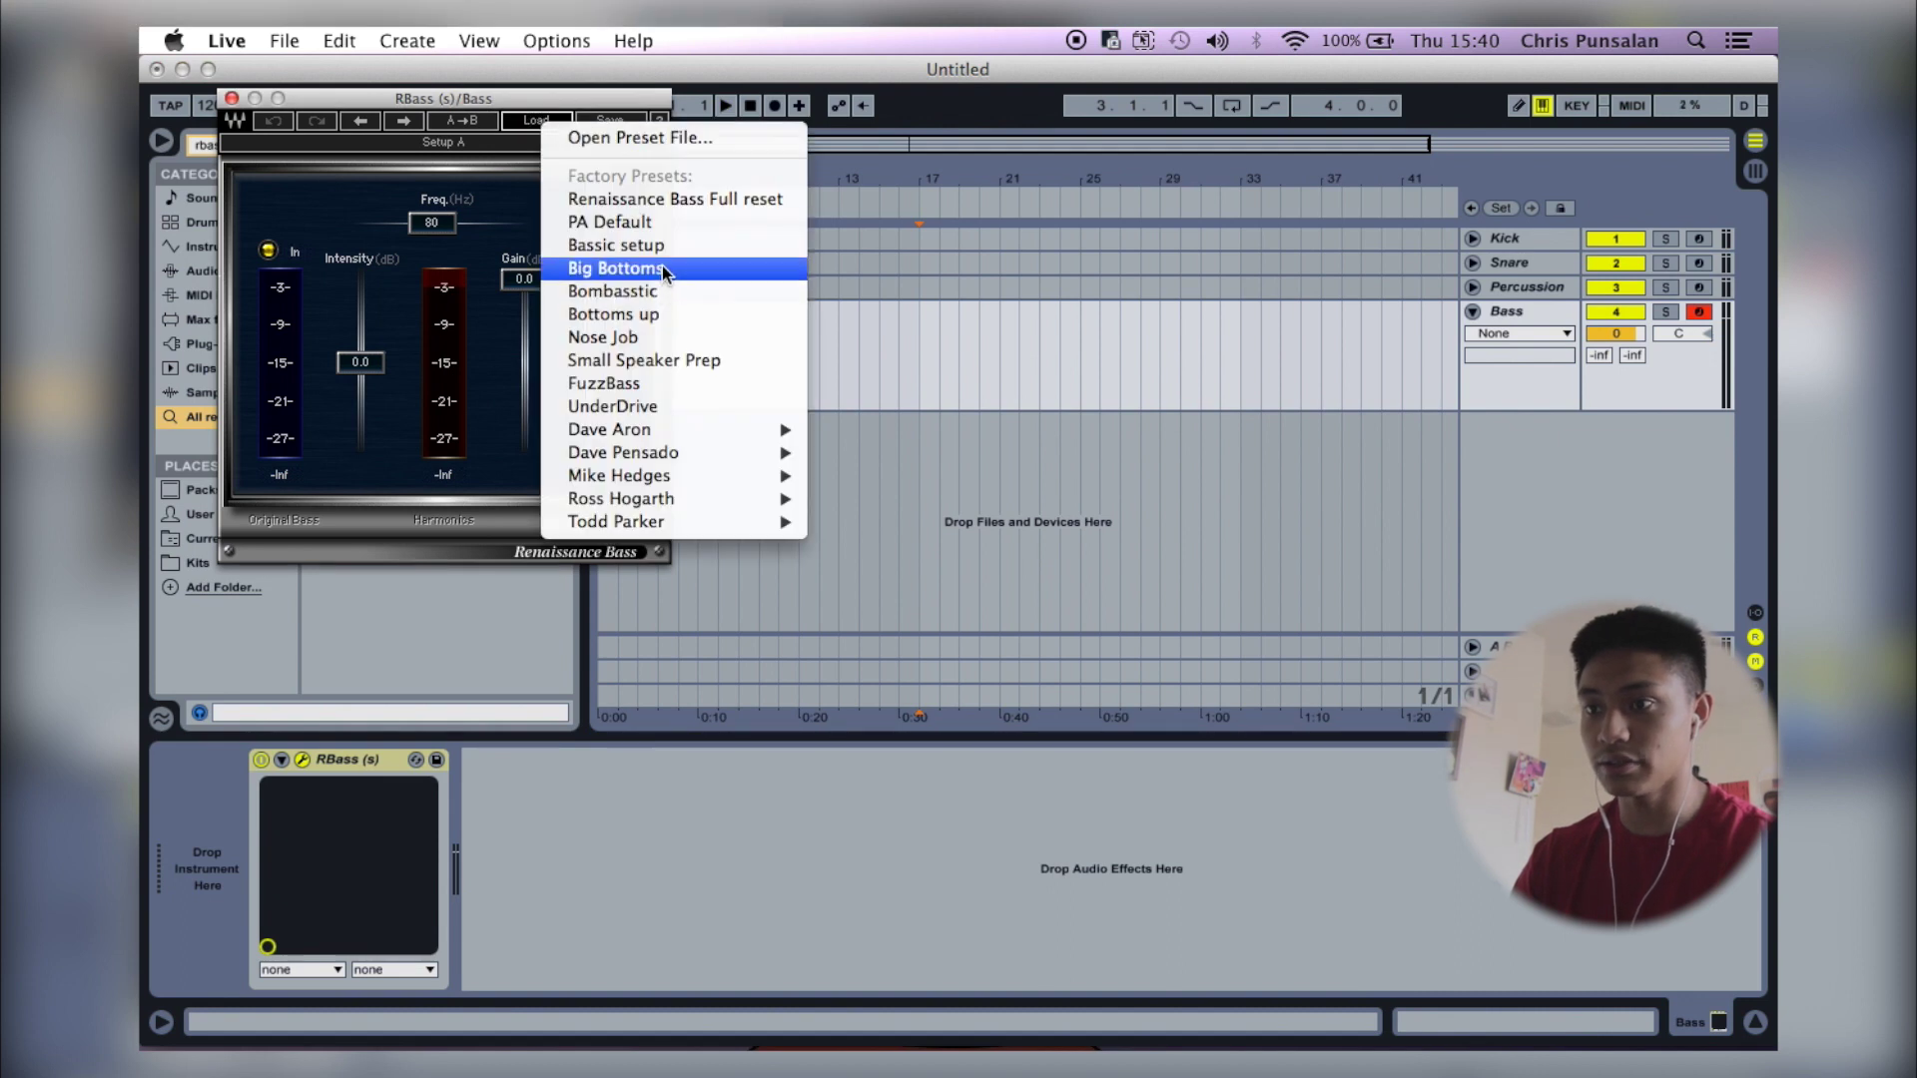
{"action": "left_click", "coordinate": [662, 268]}
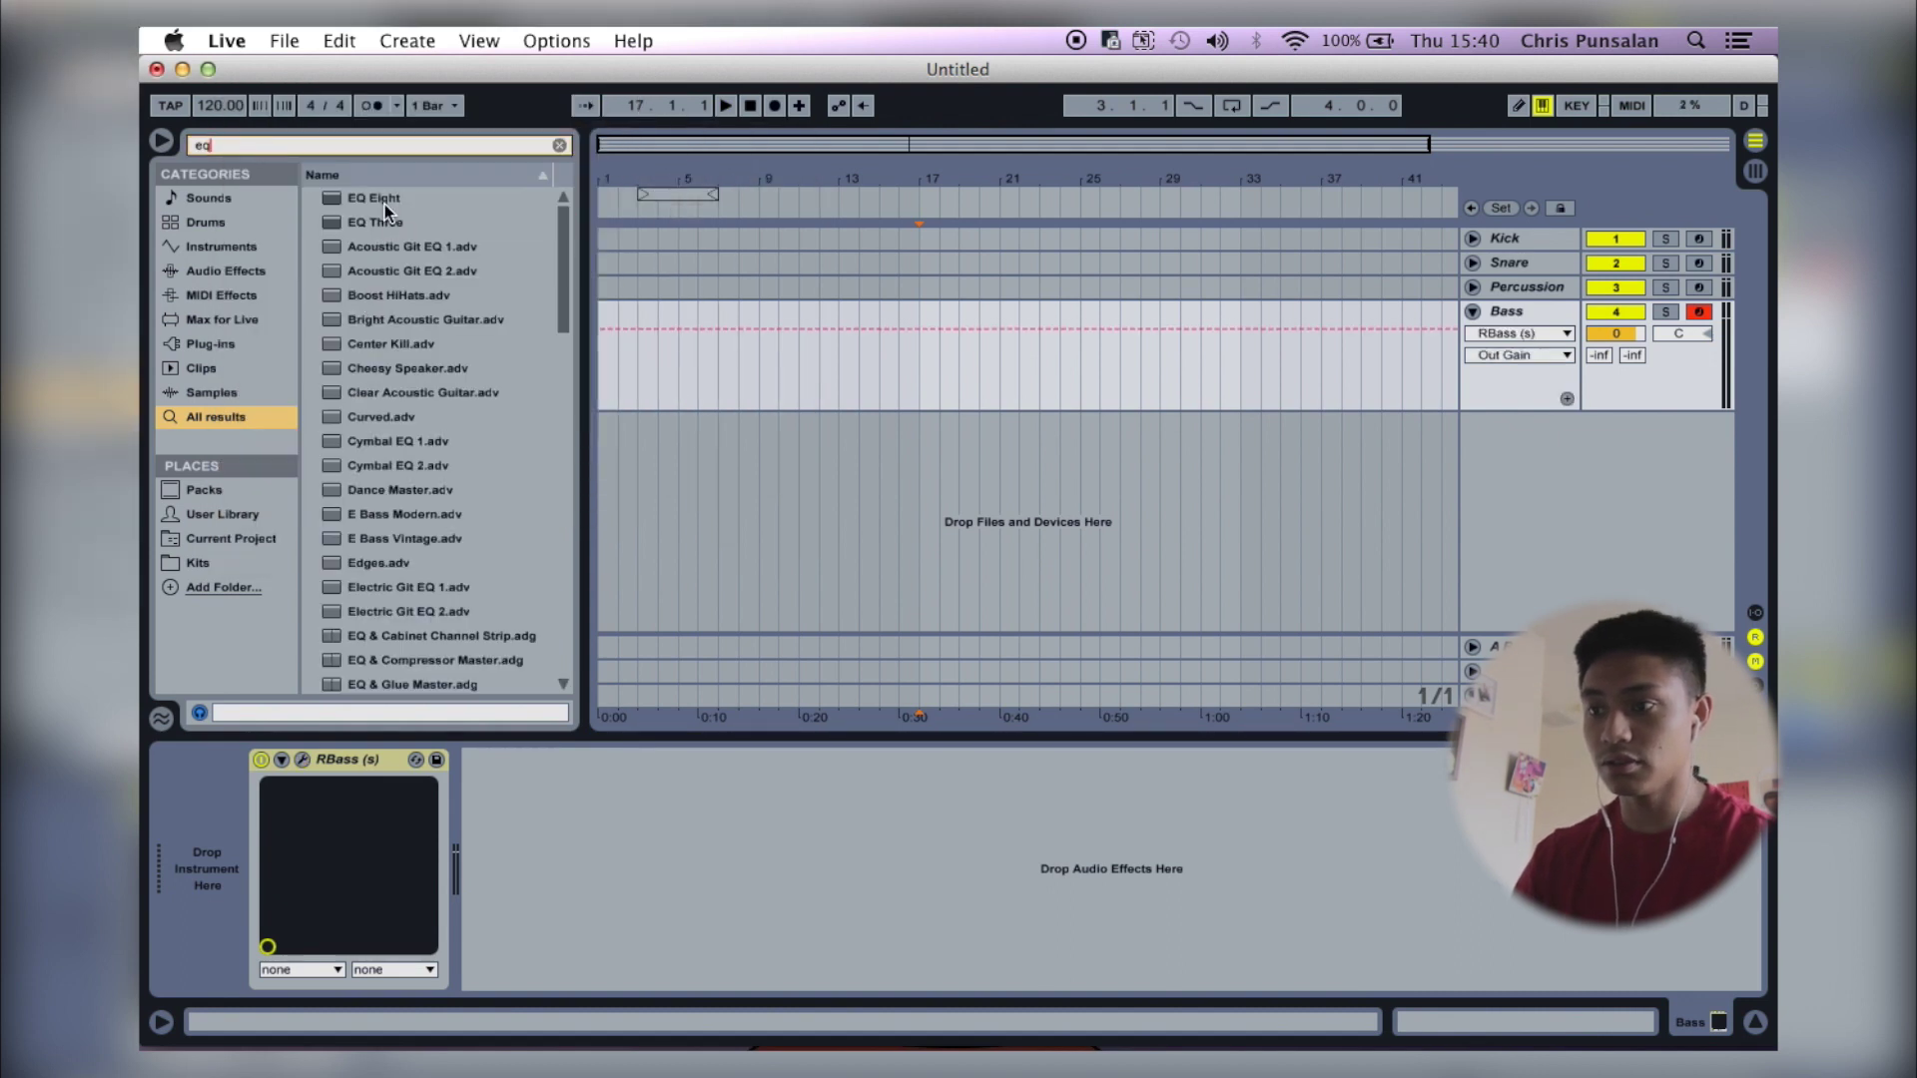
Add an EQ Eight and the stereo MannyM Distortion plug-in after RBass on the Bass track, and collapse the track.
{"action": "left_click_drag", "start_coordinate": [385, 203], "coordinate": [807, 361]}
{"action": "left_click", "coordinate": [500, 143]}
{"action": "key", "text": "BackSpace"}
{"action": "key", "text": "BackSpace"}
{"action": "type", "text": "dis"}
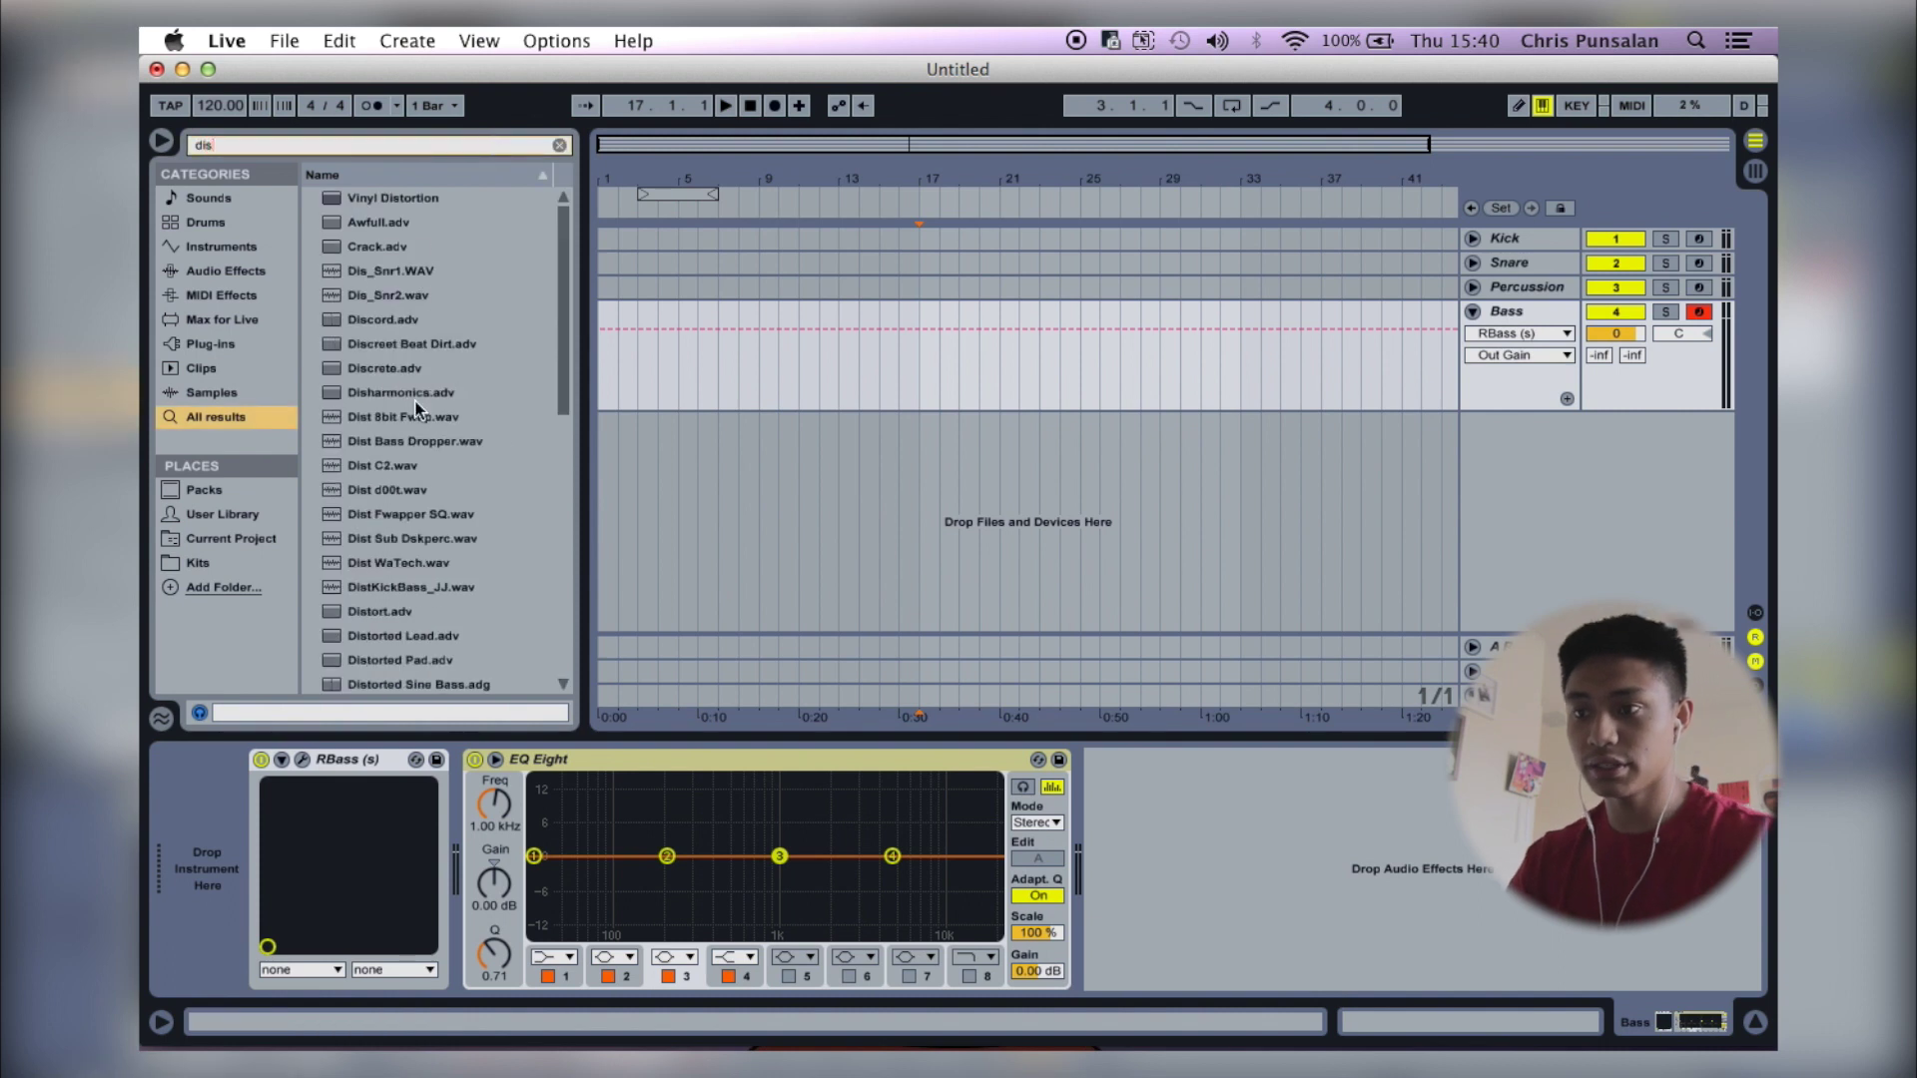
{"action": "scroll", "coordinate": [412, 675], "scroll_direction": "down", "scroll_amount": 10}
{"action": "left_click_drag", "start_coordinate": [411, 675], "coordinate": [1287, 962]}
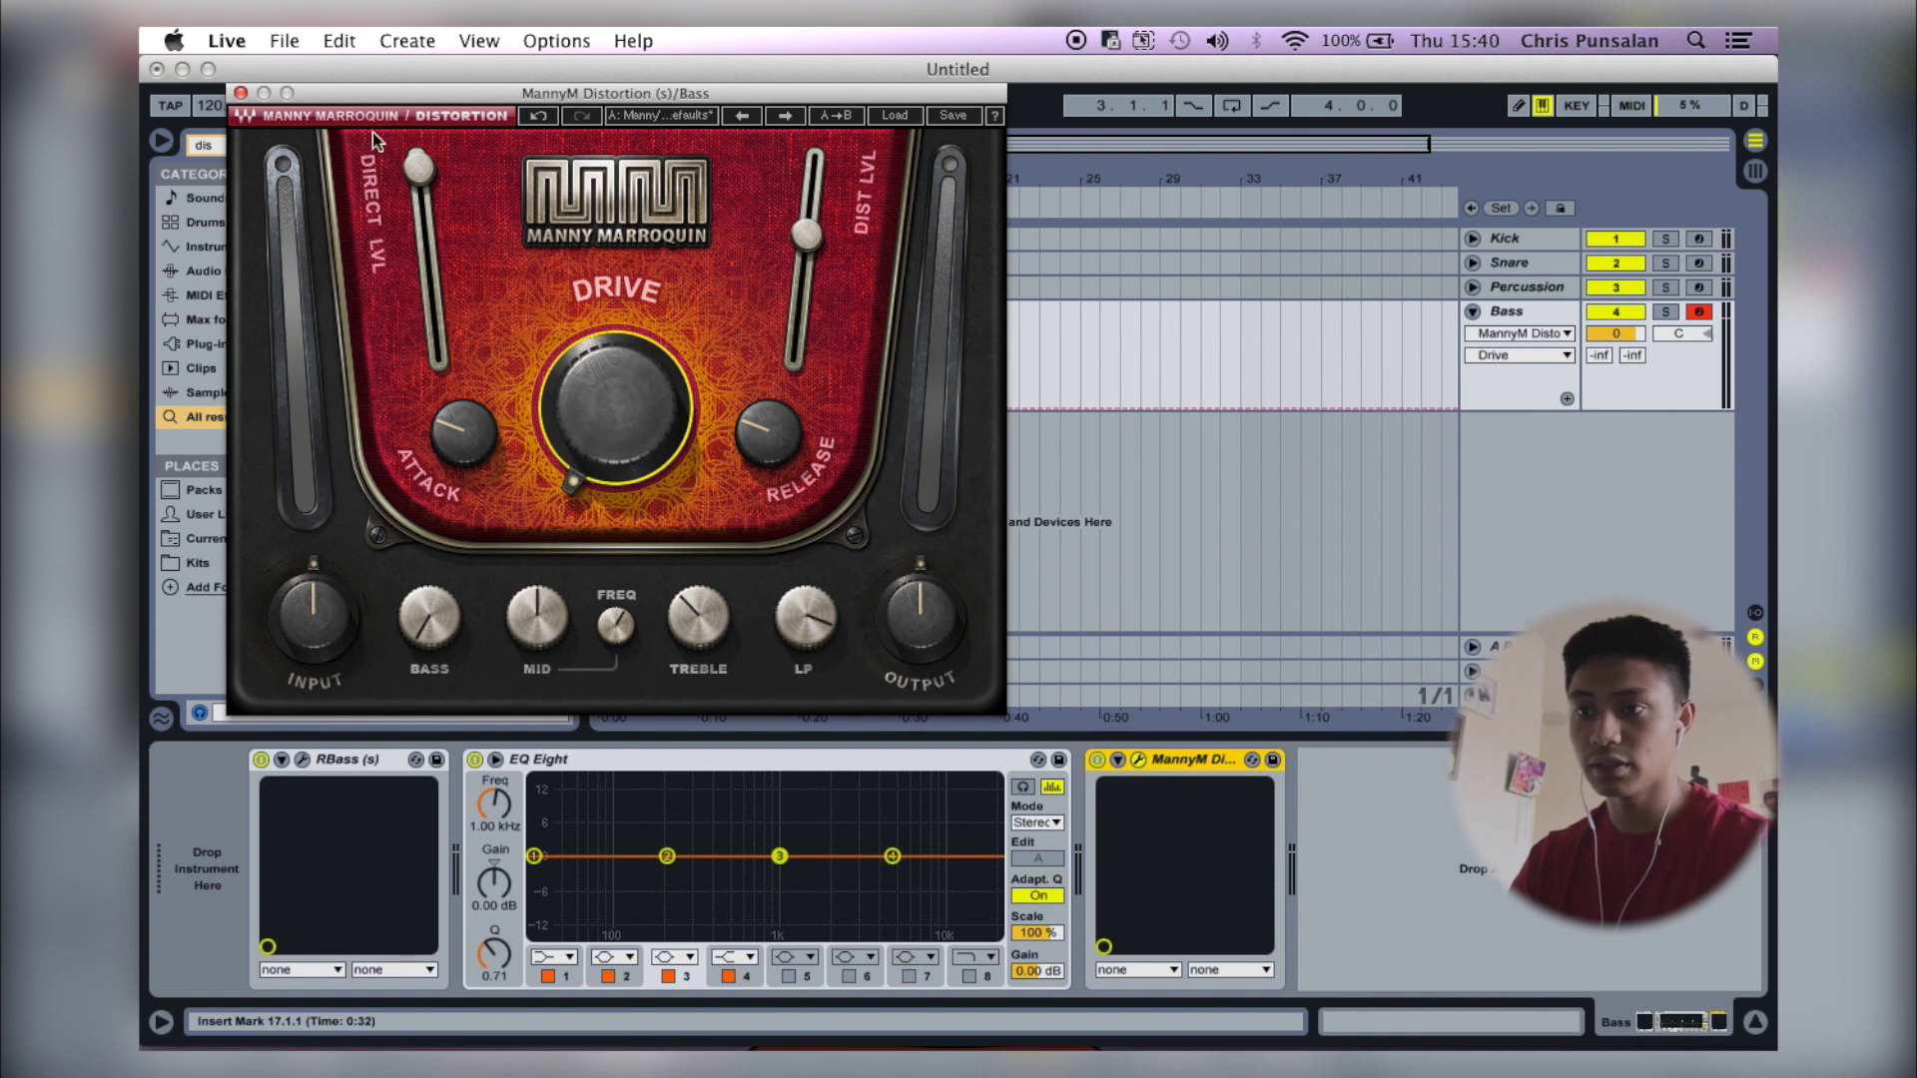
{"action": "key", "text": "super+alt+p"}
{"action": "left_click", "coordinate": [1473, 310]}
Search the browser for the L3-LL Ultra (s) limiter and add it to the Master track.
{"action": "left_click", "coordinate": [558, 146]}
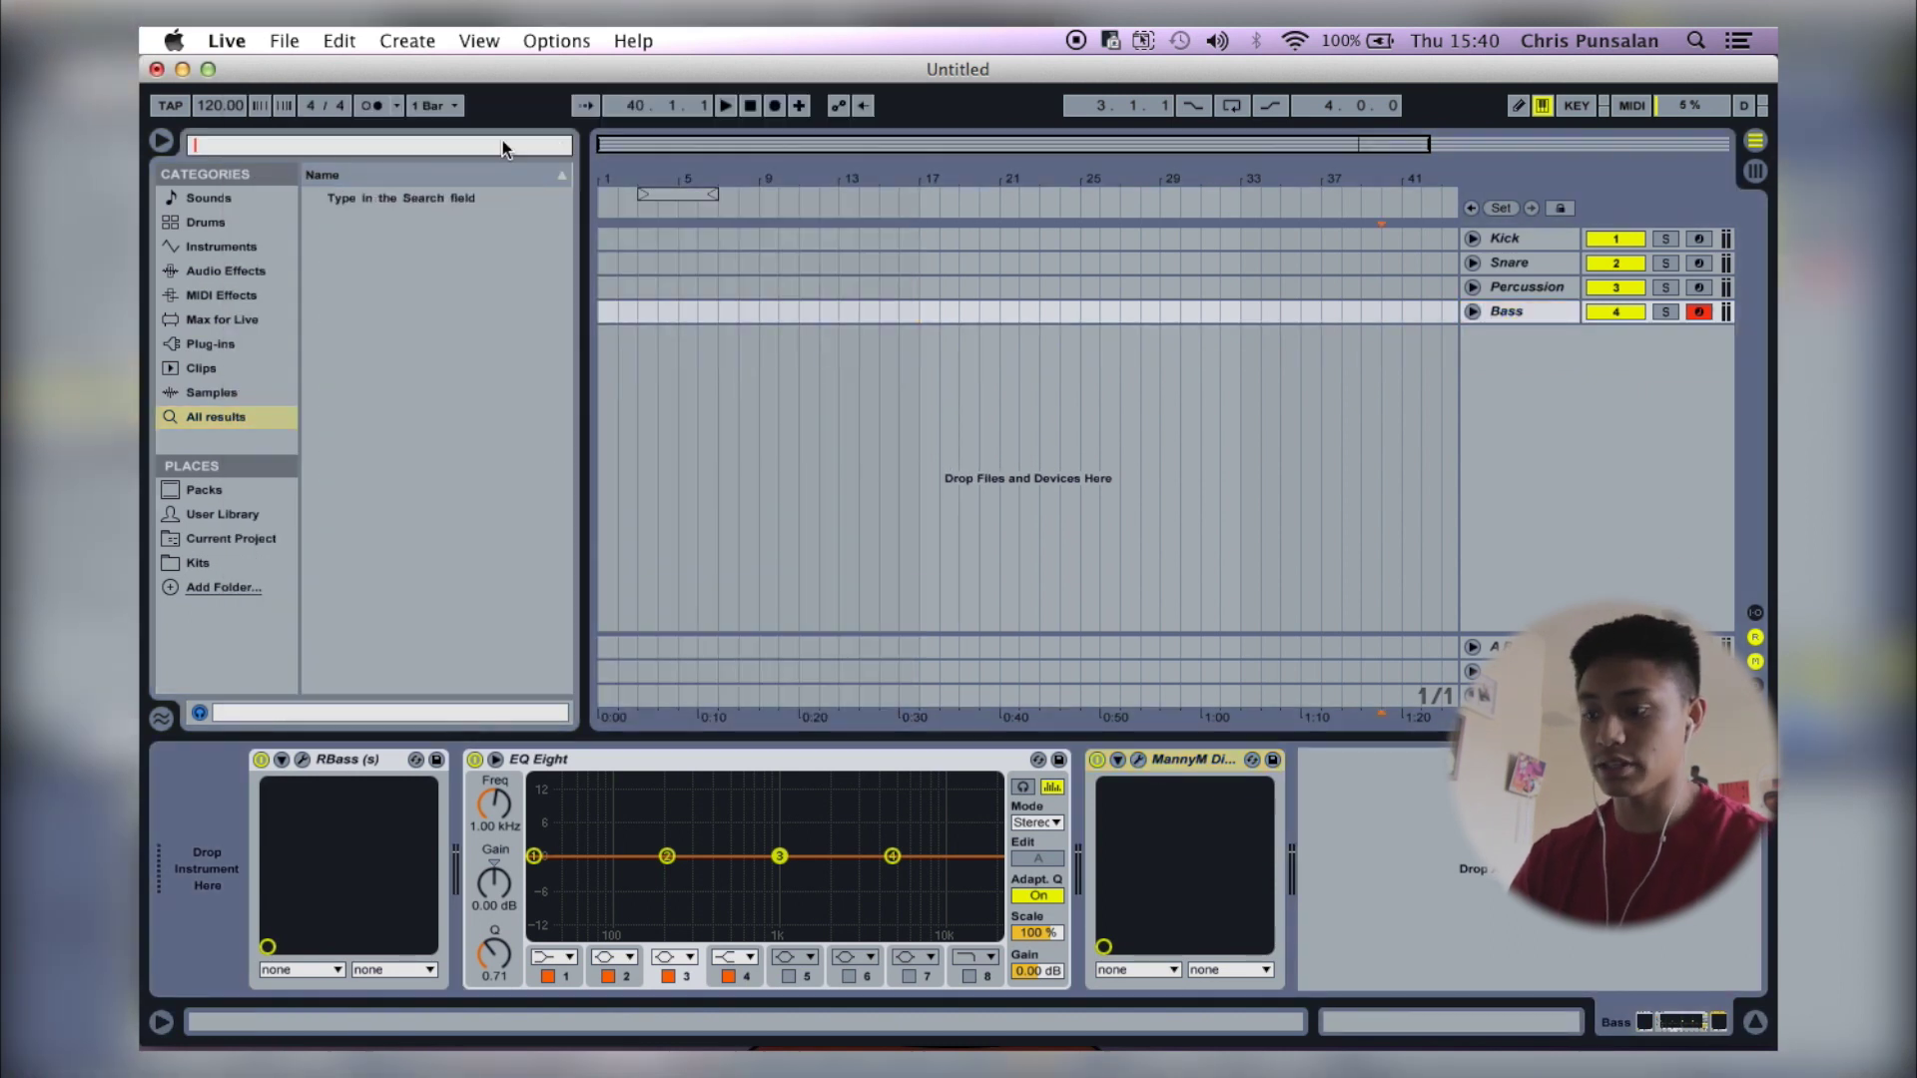
{"action": "type", "text": "limi"}
{"action": "key", "text": "BackSpace"}
{"action": "key", "text": "BackSpace"}
{"action": "key", "text": "BackSpace"}
{"action": "type", "text": "l"}
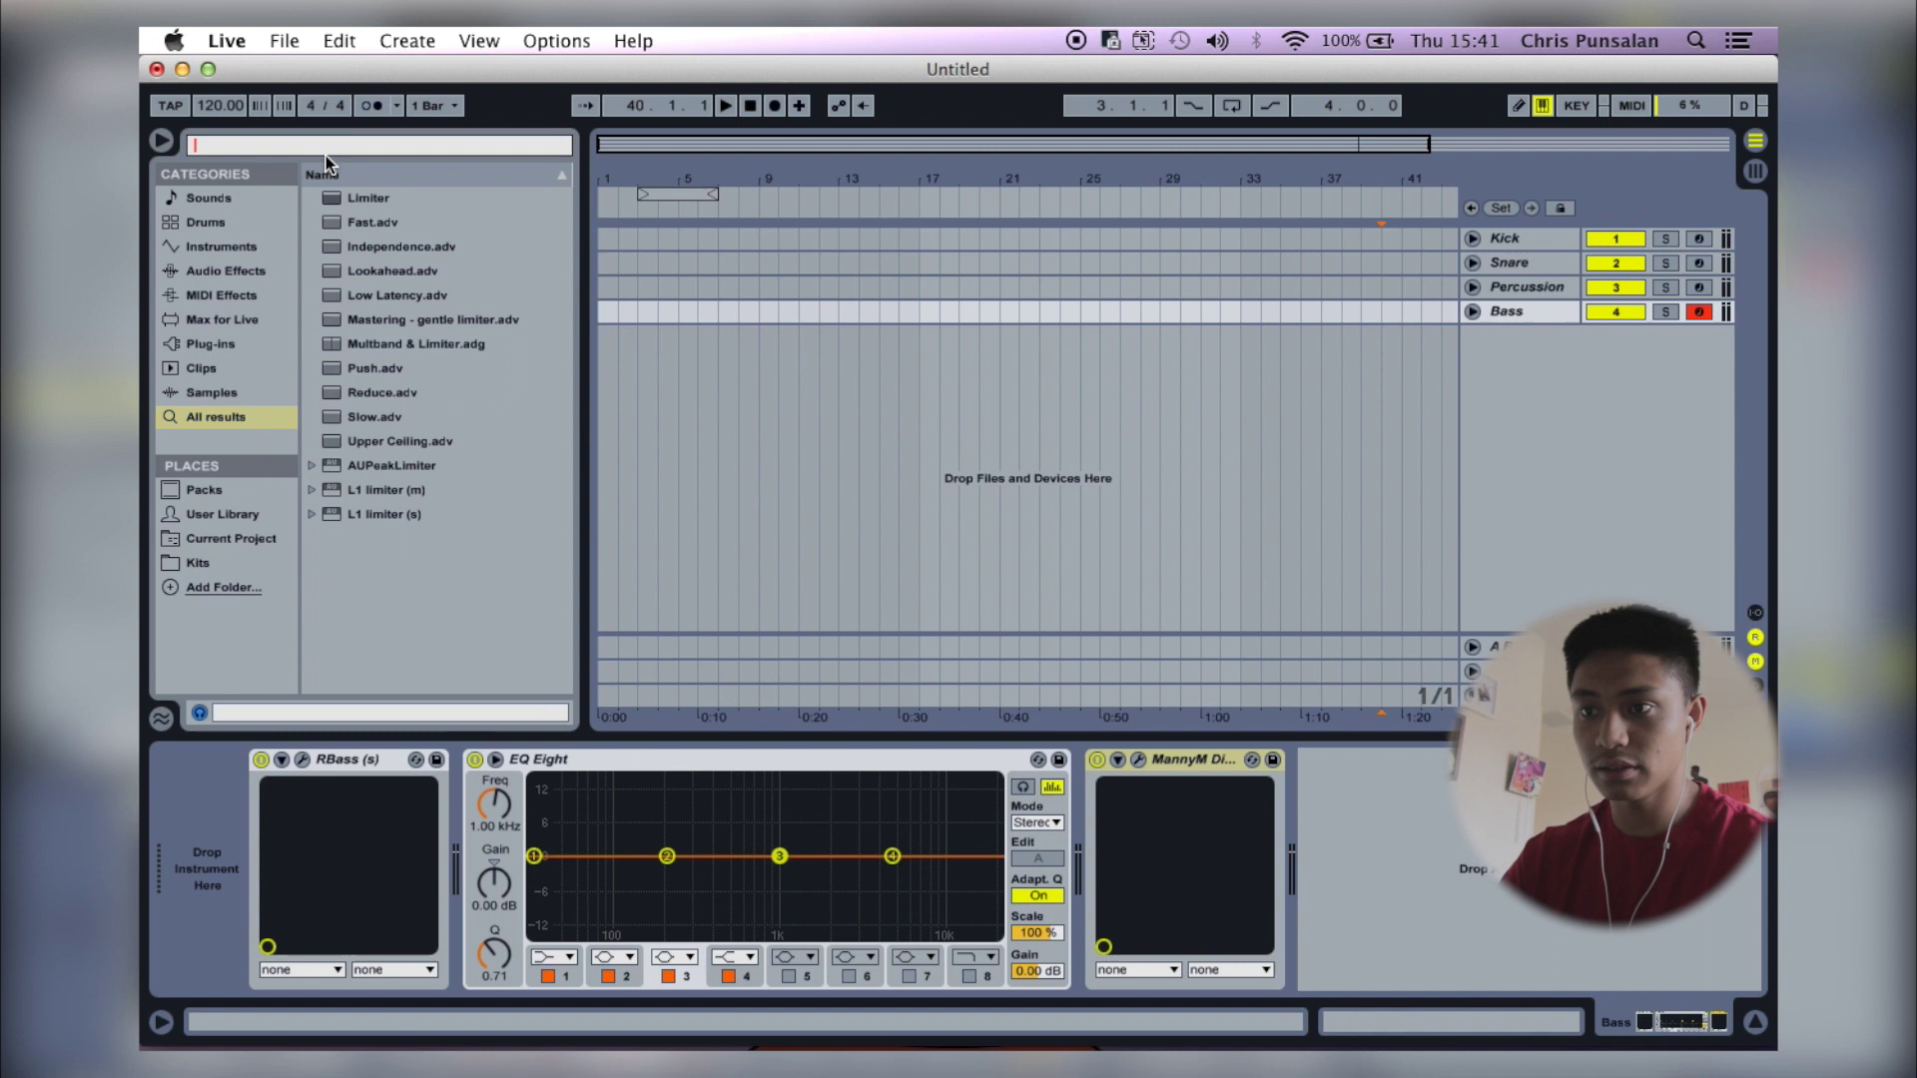
{"action": "left_click", "coordinate": [391, 413]}
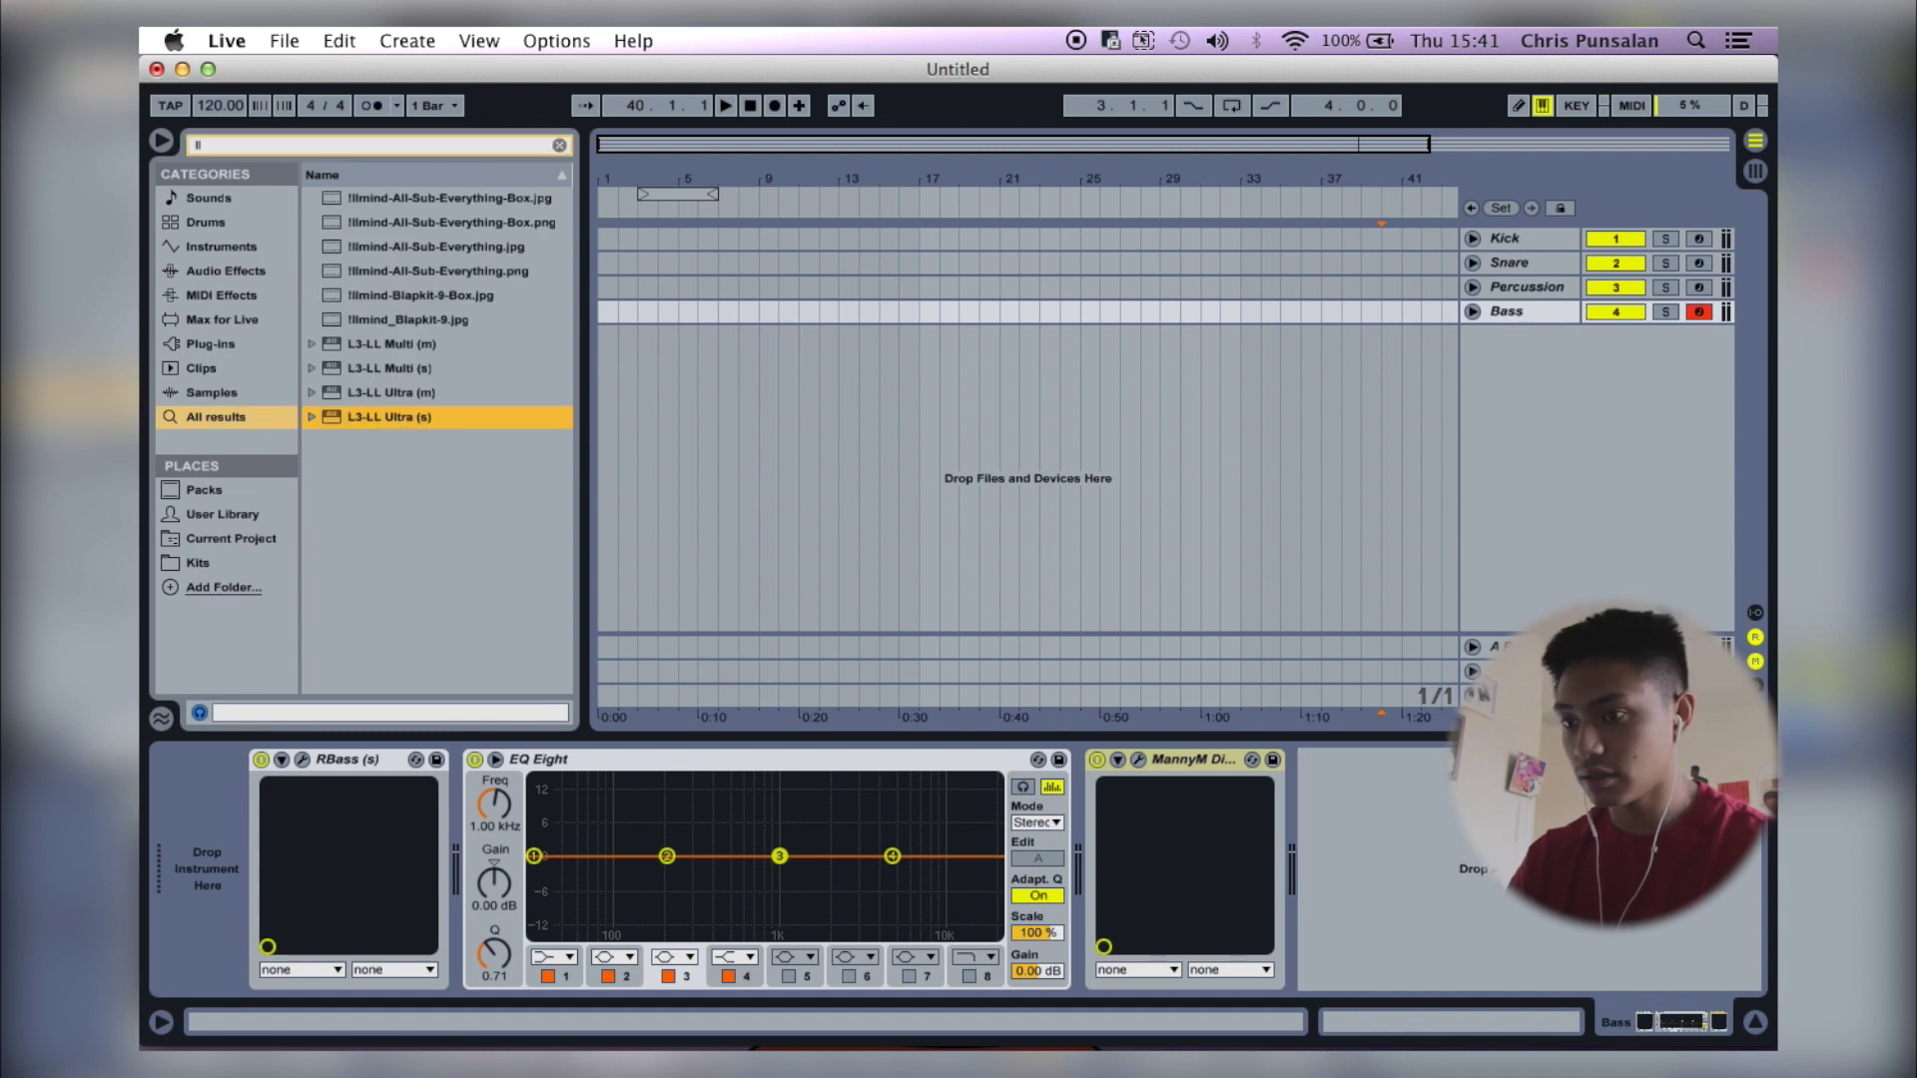
{"action": "key", "text": "Return"}
{"action": "left_click", "coordinate": [798, 180]}
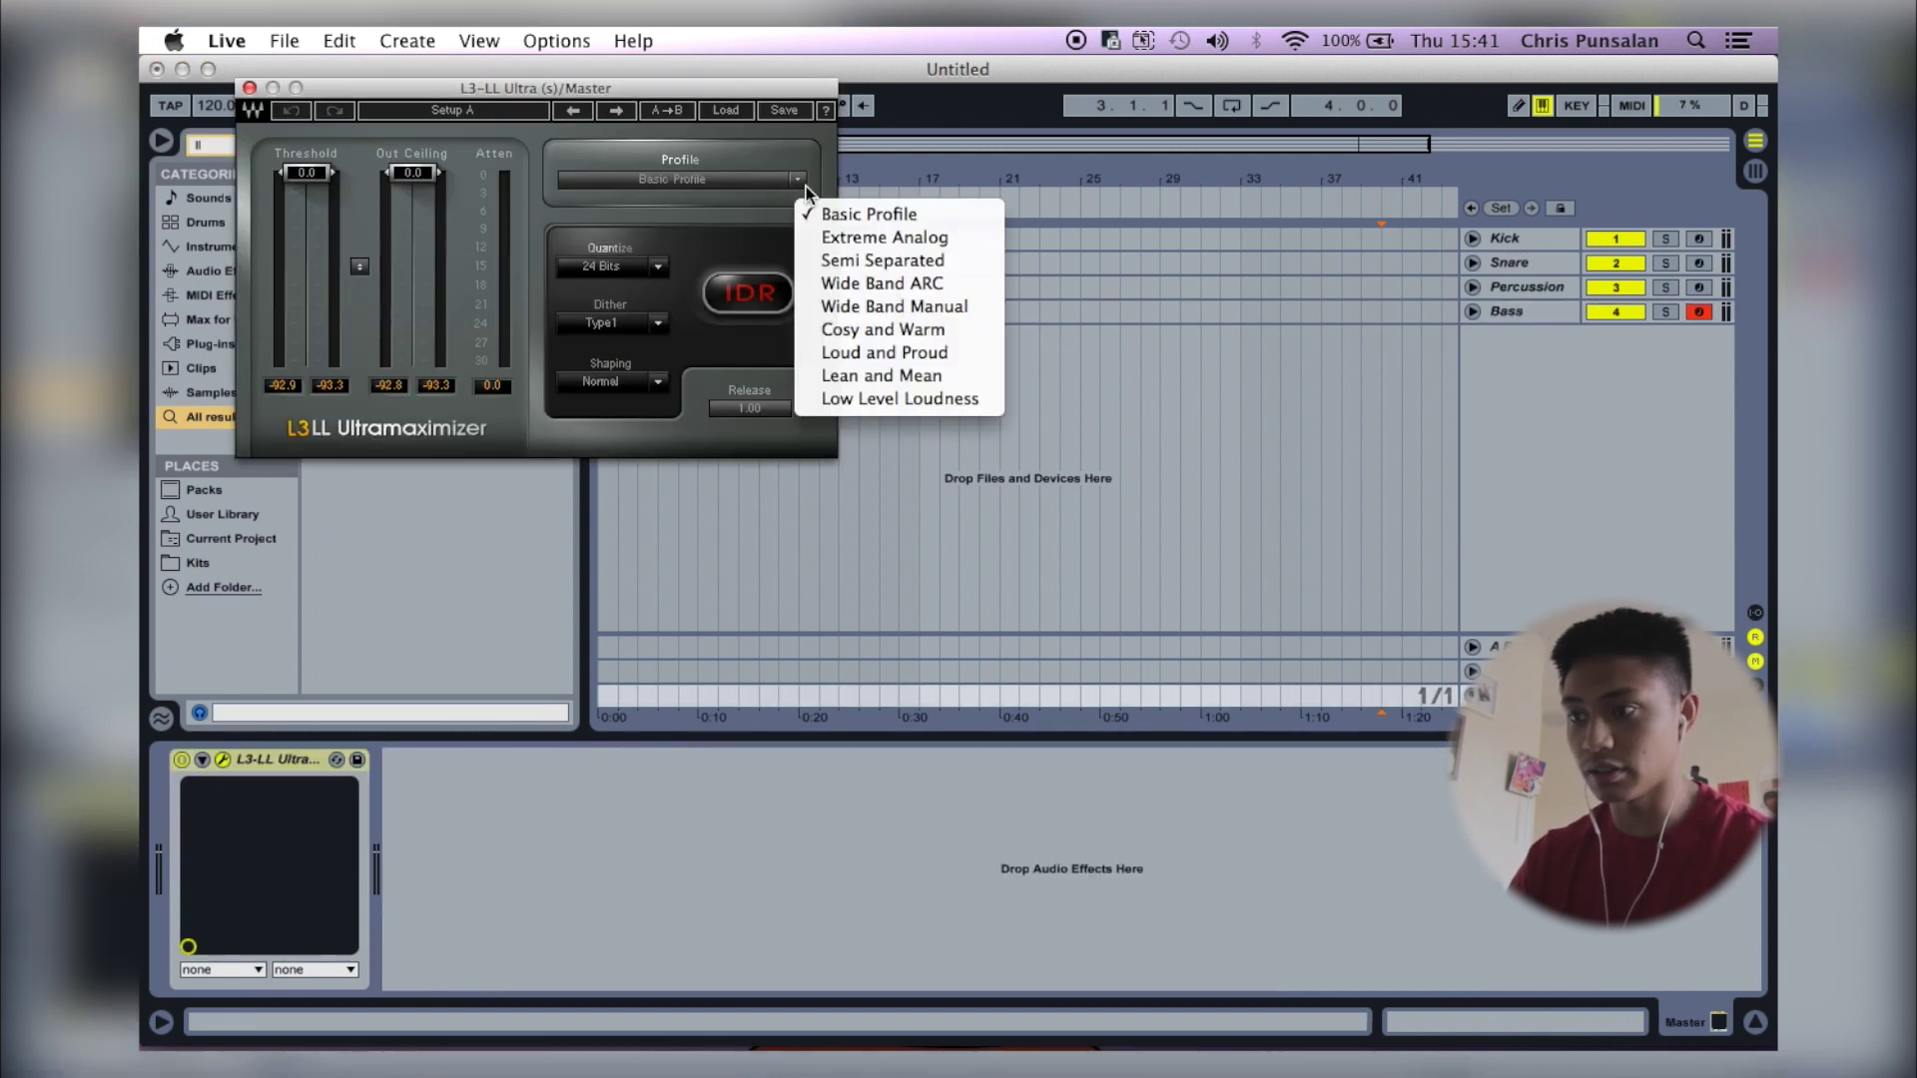
{"action": "left_click", "coordinate": [885, 352]}
{"action": "left_click_drag", "start_coordinate": [412, 173], "coordinate": [305, 270]}
Review the device chains on the Bass, Percussion, Kick and Snare tracks.
{"action": "left_click", "coordinate": [1548, 312]}
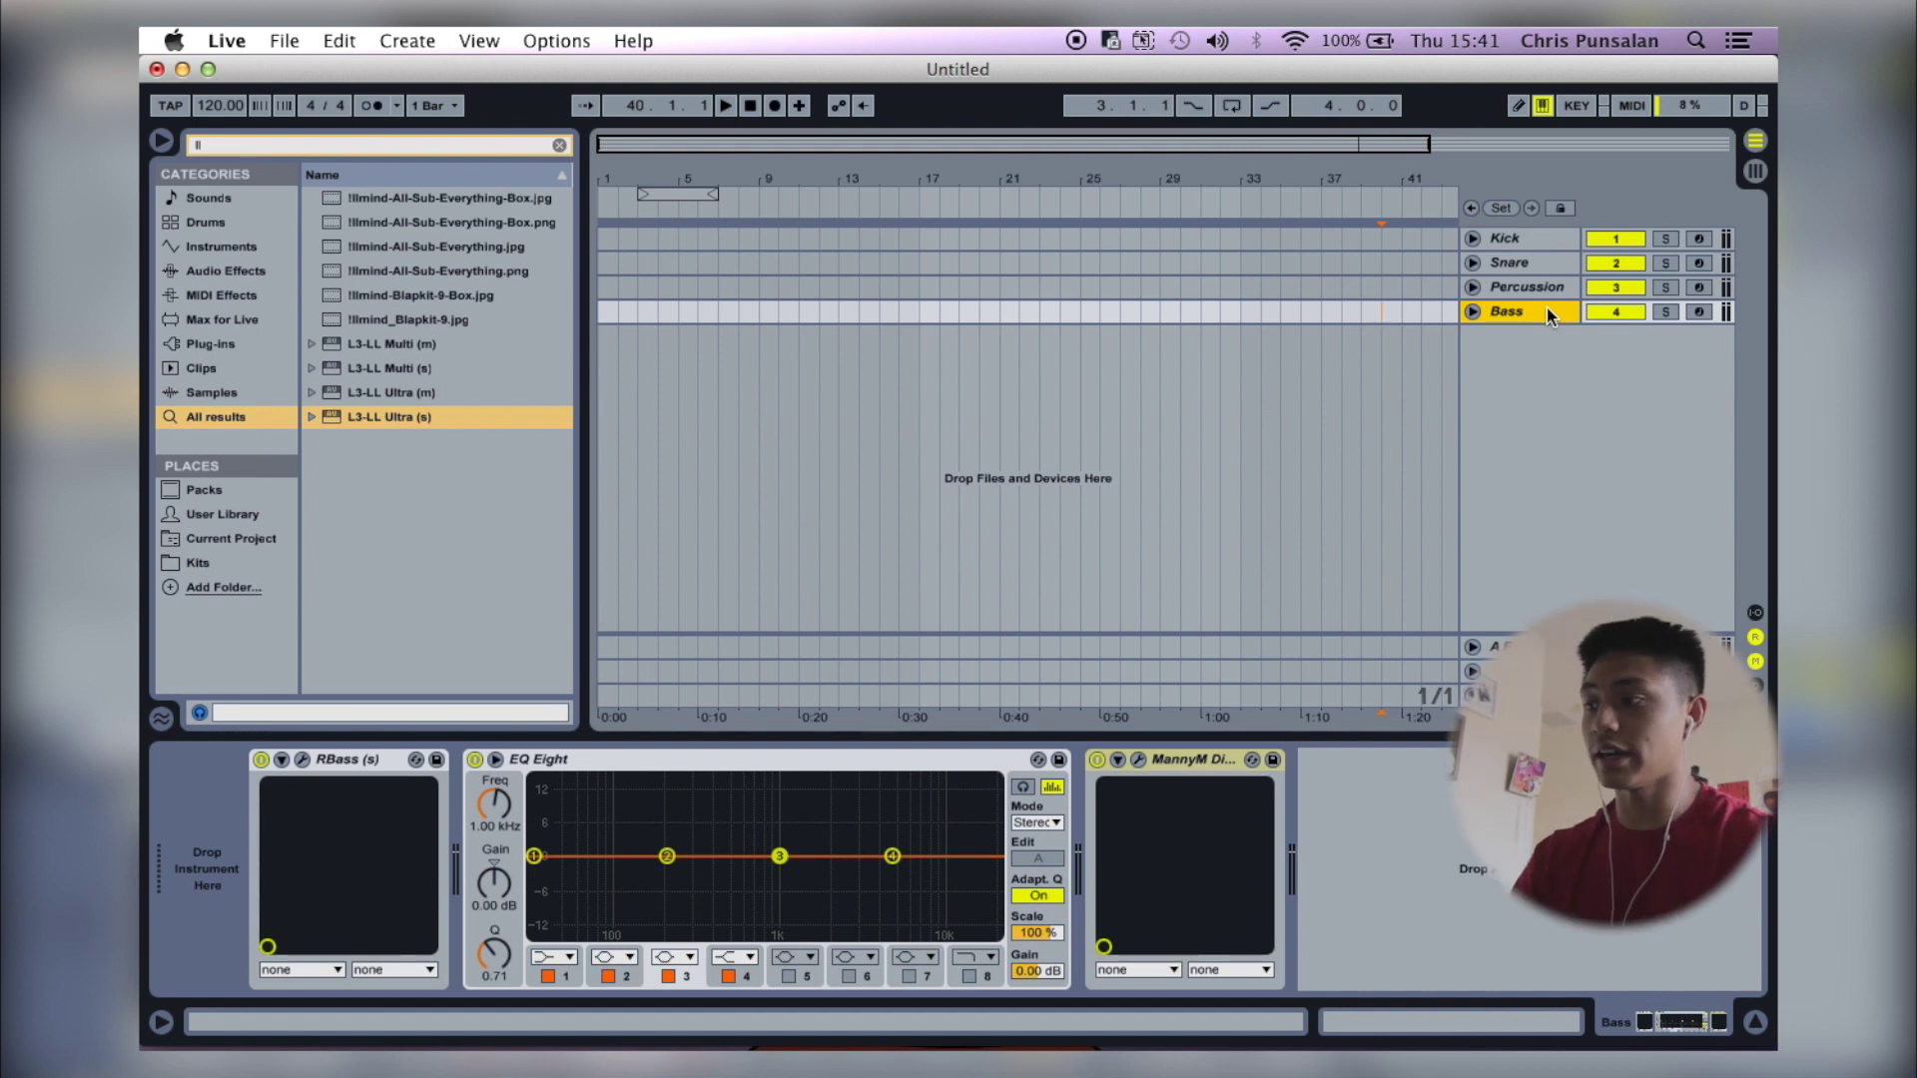
{"action": "left_click", "coordinate": [1535, 289]}
{"action": "left_click", "coordinate": [1535, 309]}
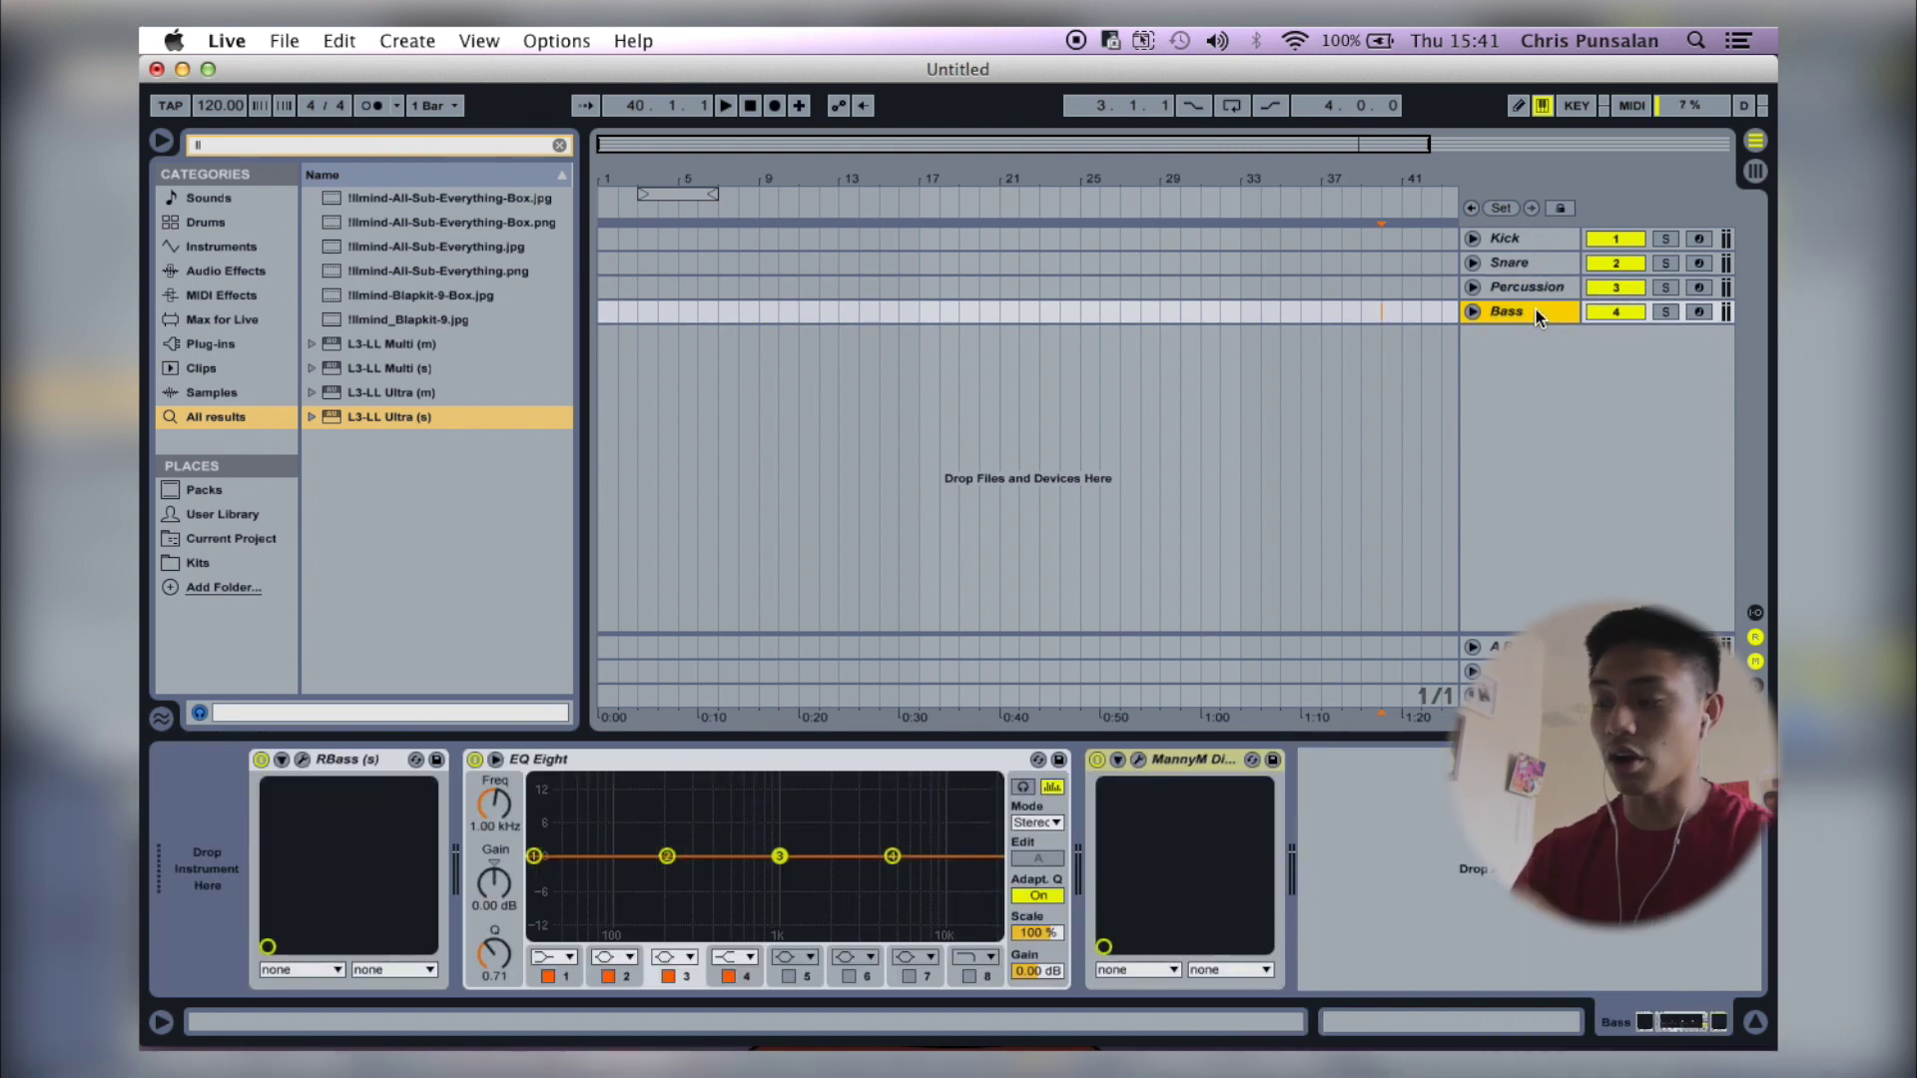
{"action": "left_click", "coordinate": [1531, 243]}
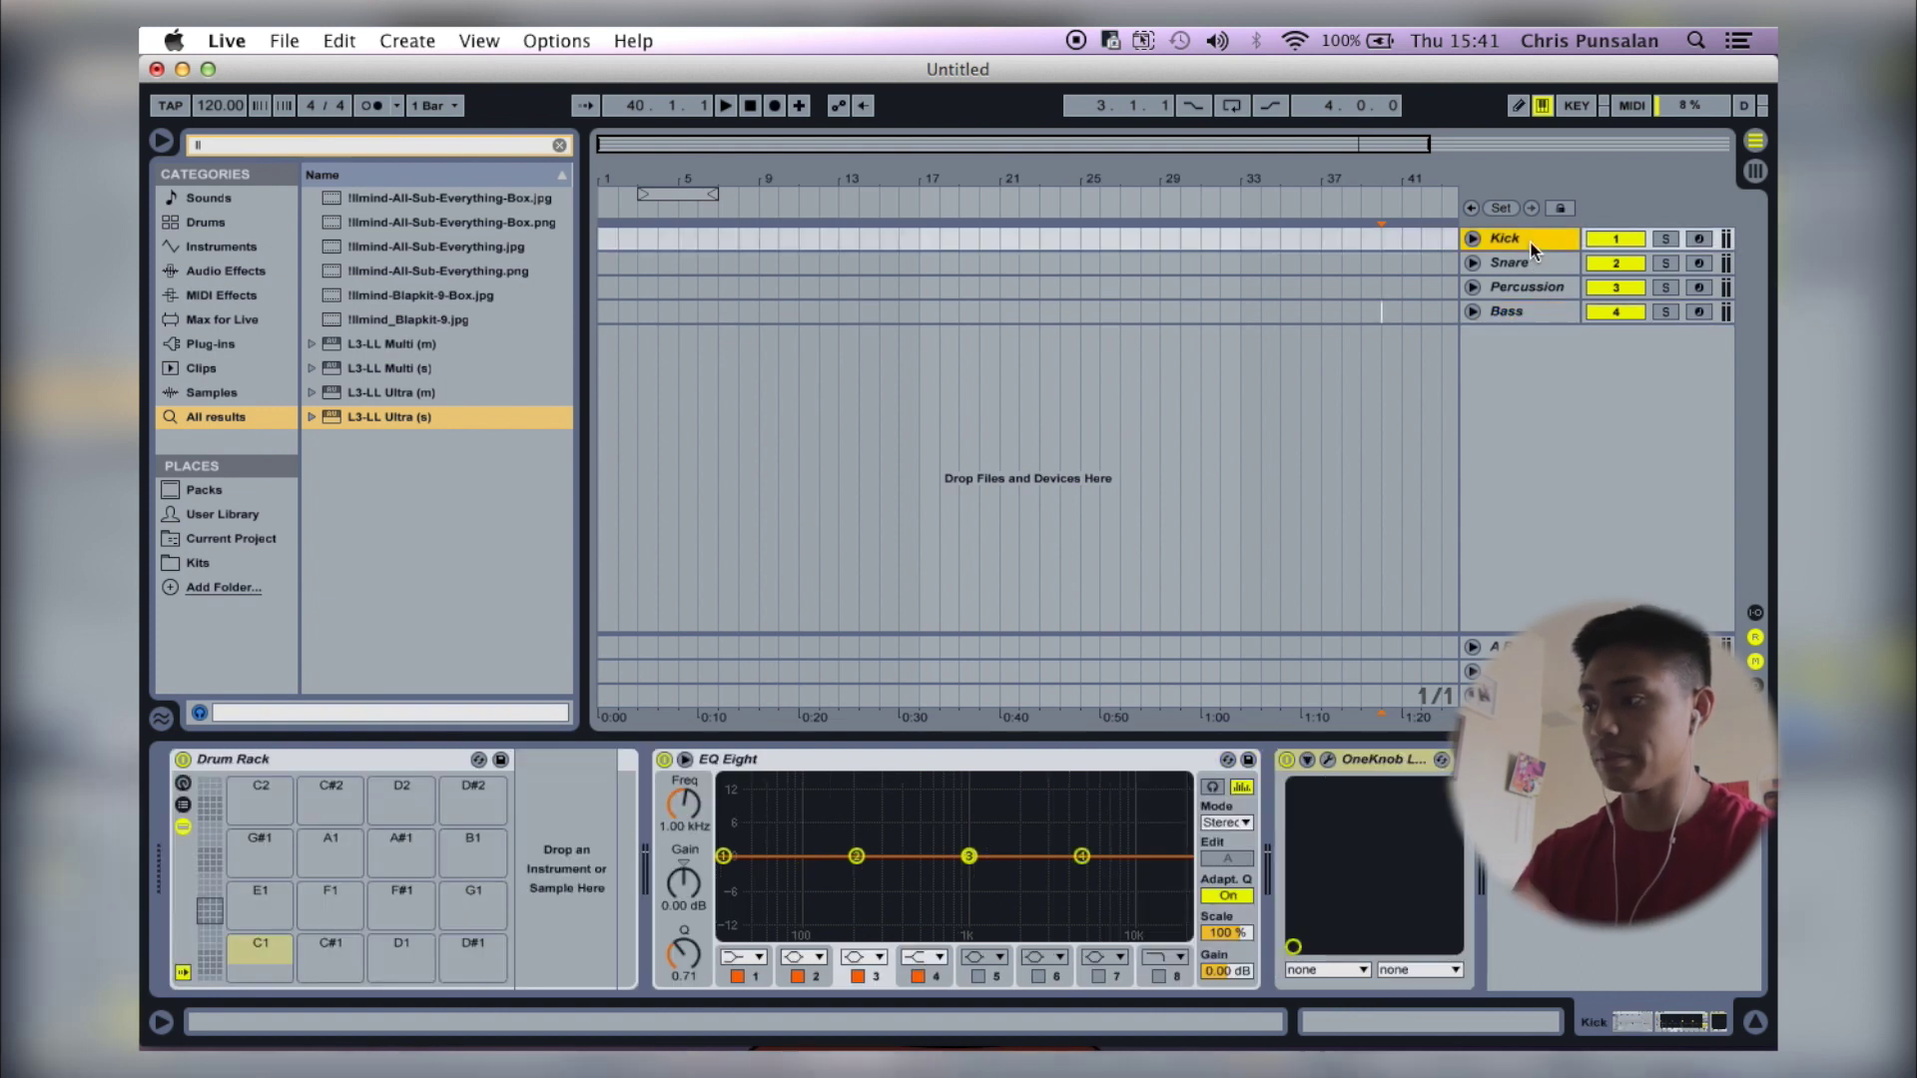
{"action": "left_click", "coordinate": [1530, 261]}
{"action": "left_click", "coordinate": [1530, 311]}
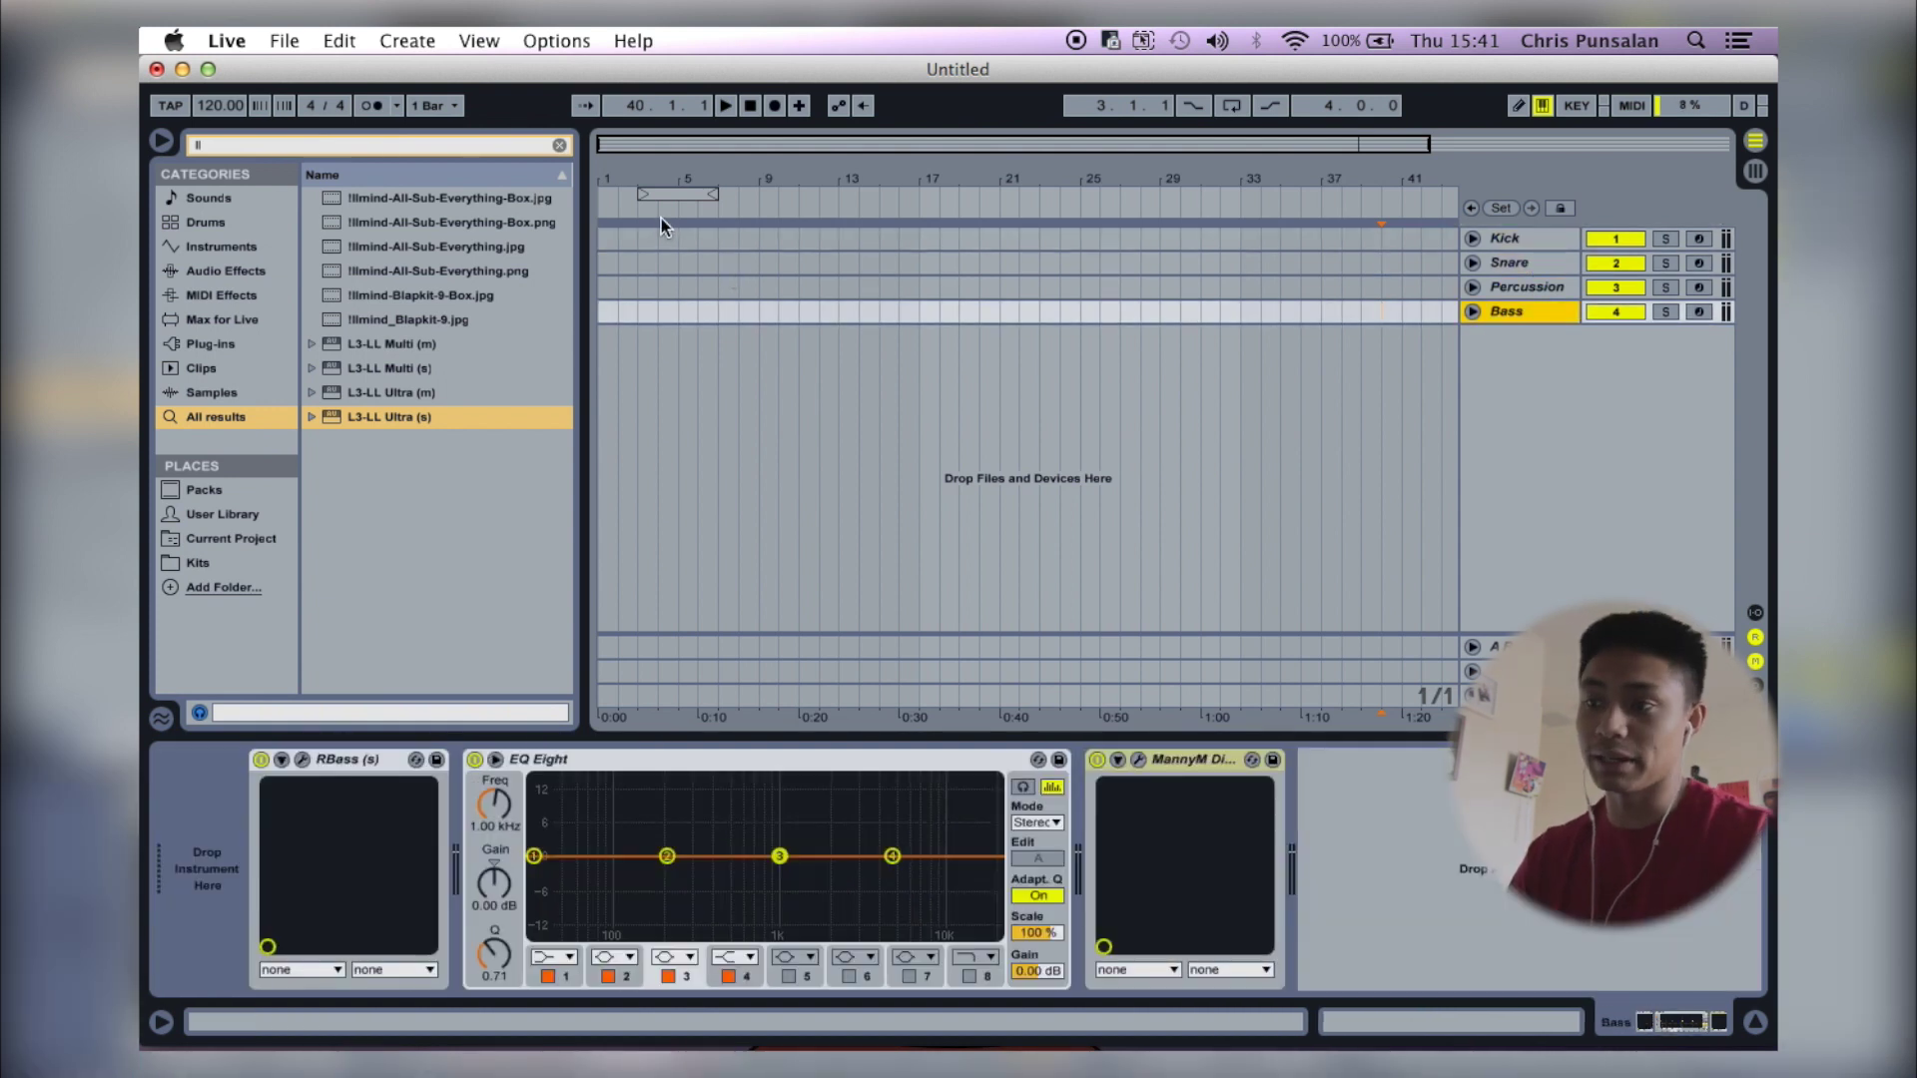
Insert an empty four-bar MIDI clip at the start of the Kick track and delete it.
{"action": "left_click", "coordinate": [670, 237]}
{"action": "left_click_drag", "start_coordinate": [670, 237], "coordinate": [599, 237]}
{"action": "key", "text": "super+shift+m"}
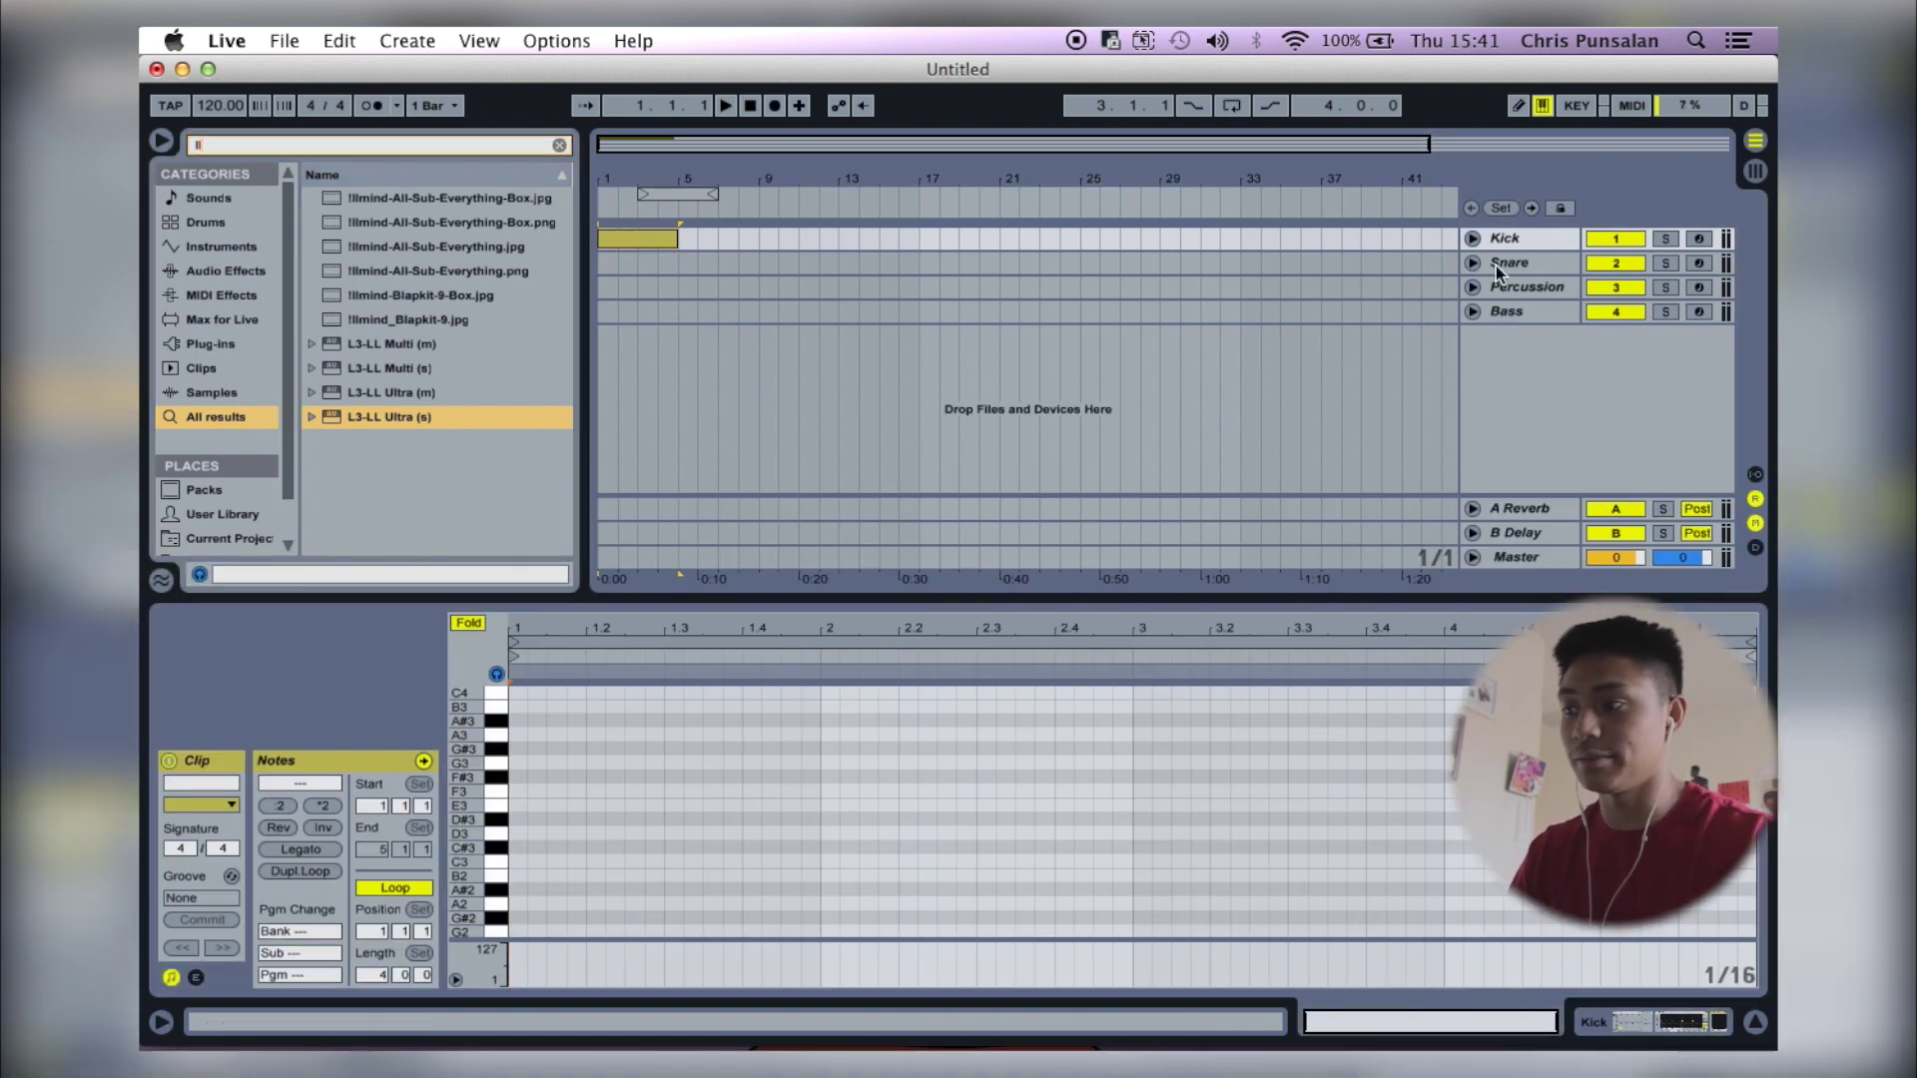
{"action": "left_click", "coordinate": [1500, 241]}
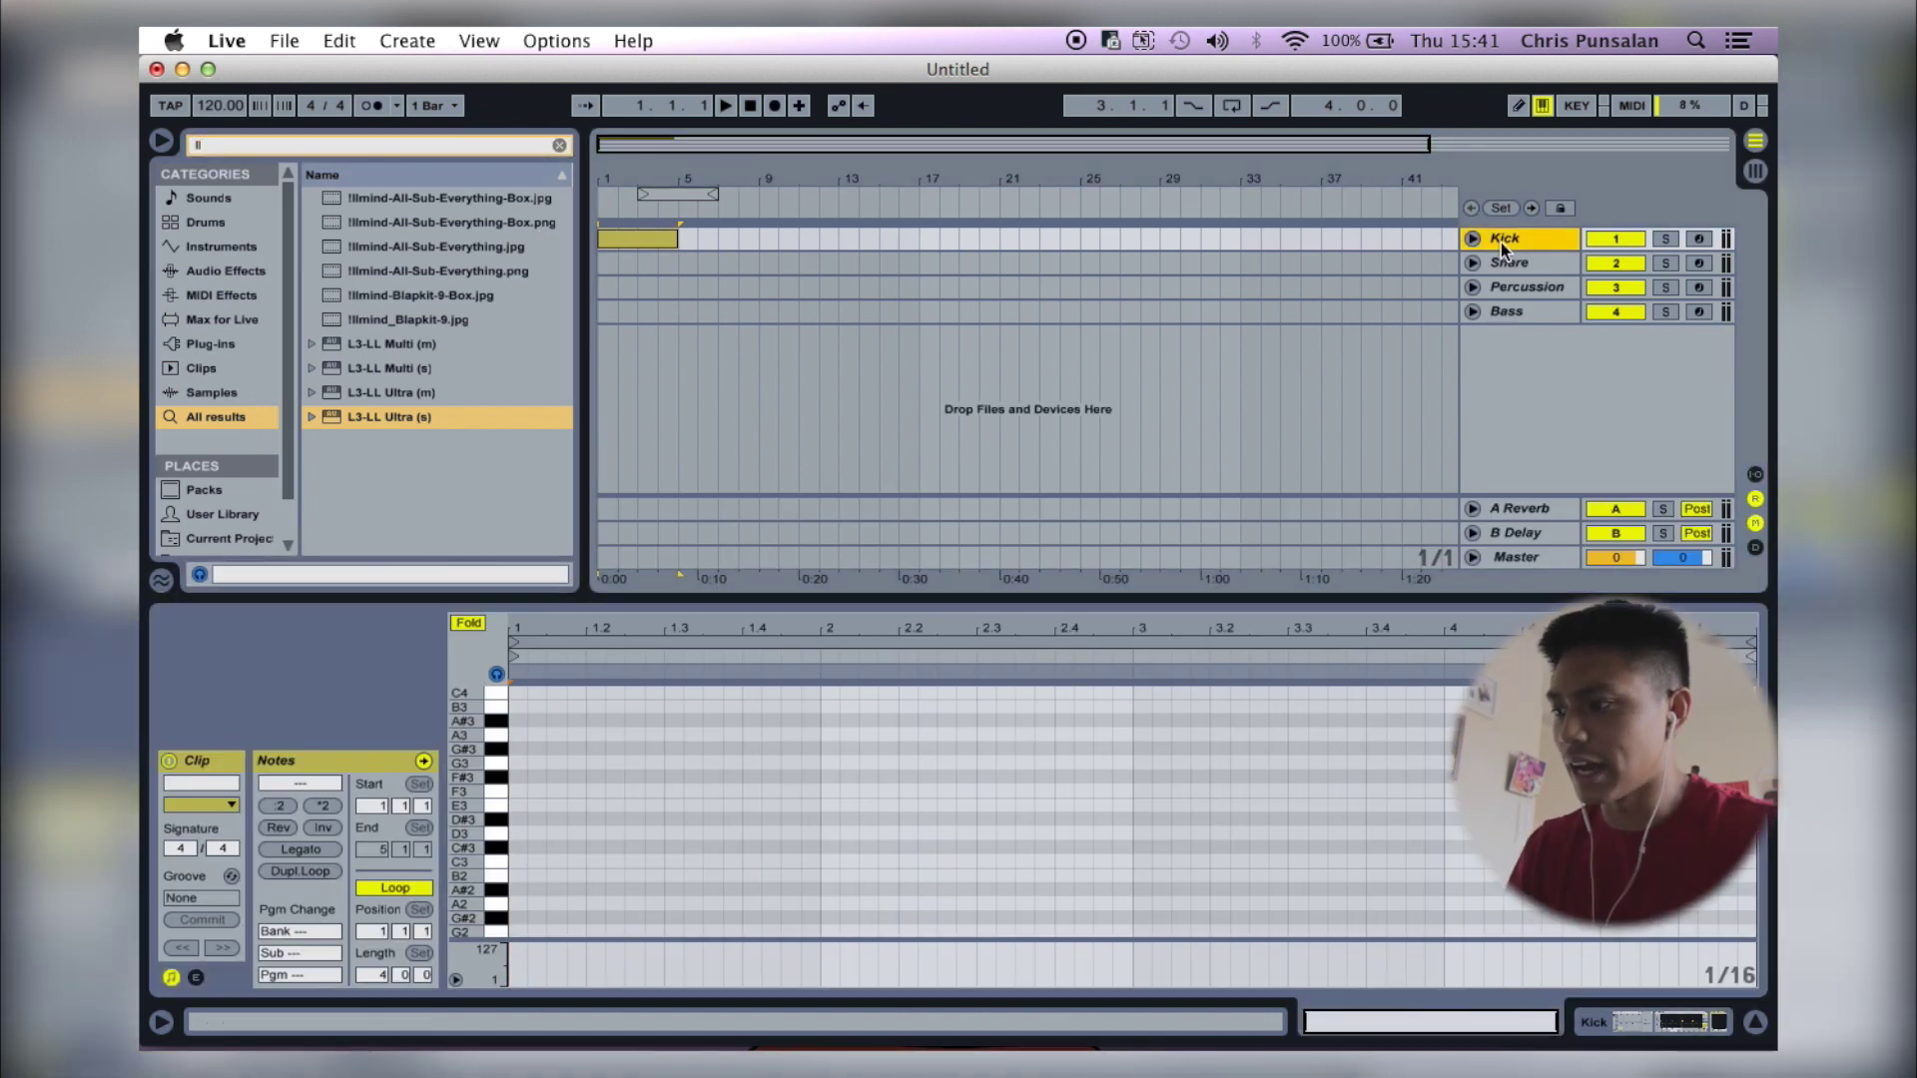
{"action": "left_click", "coordinate": [621, 237]}
{"action": "key", "text": "Delete"}
Save the Live Set to the Desktop as Beat Template.
{"action": "left_click", "coordinate": [285, 40]}
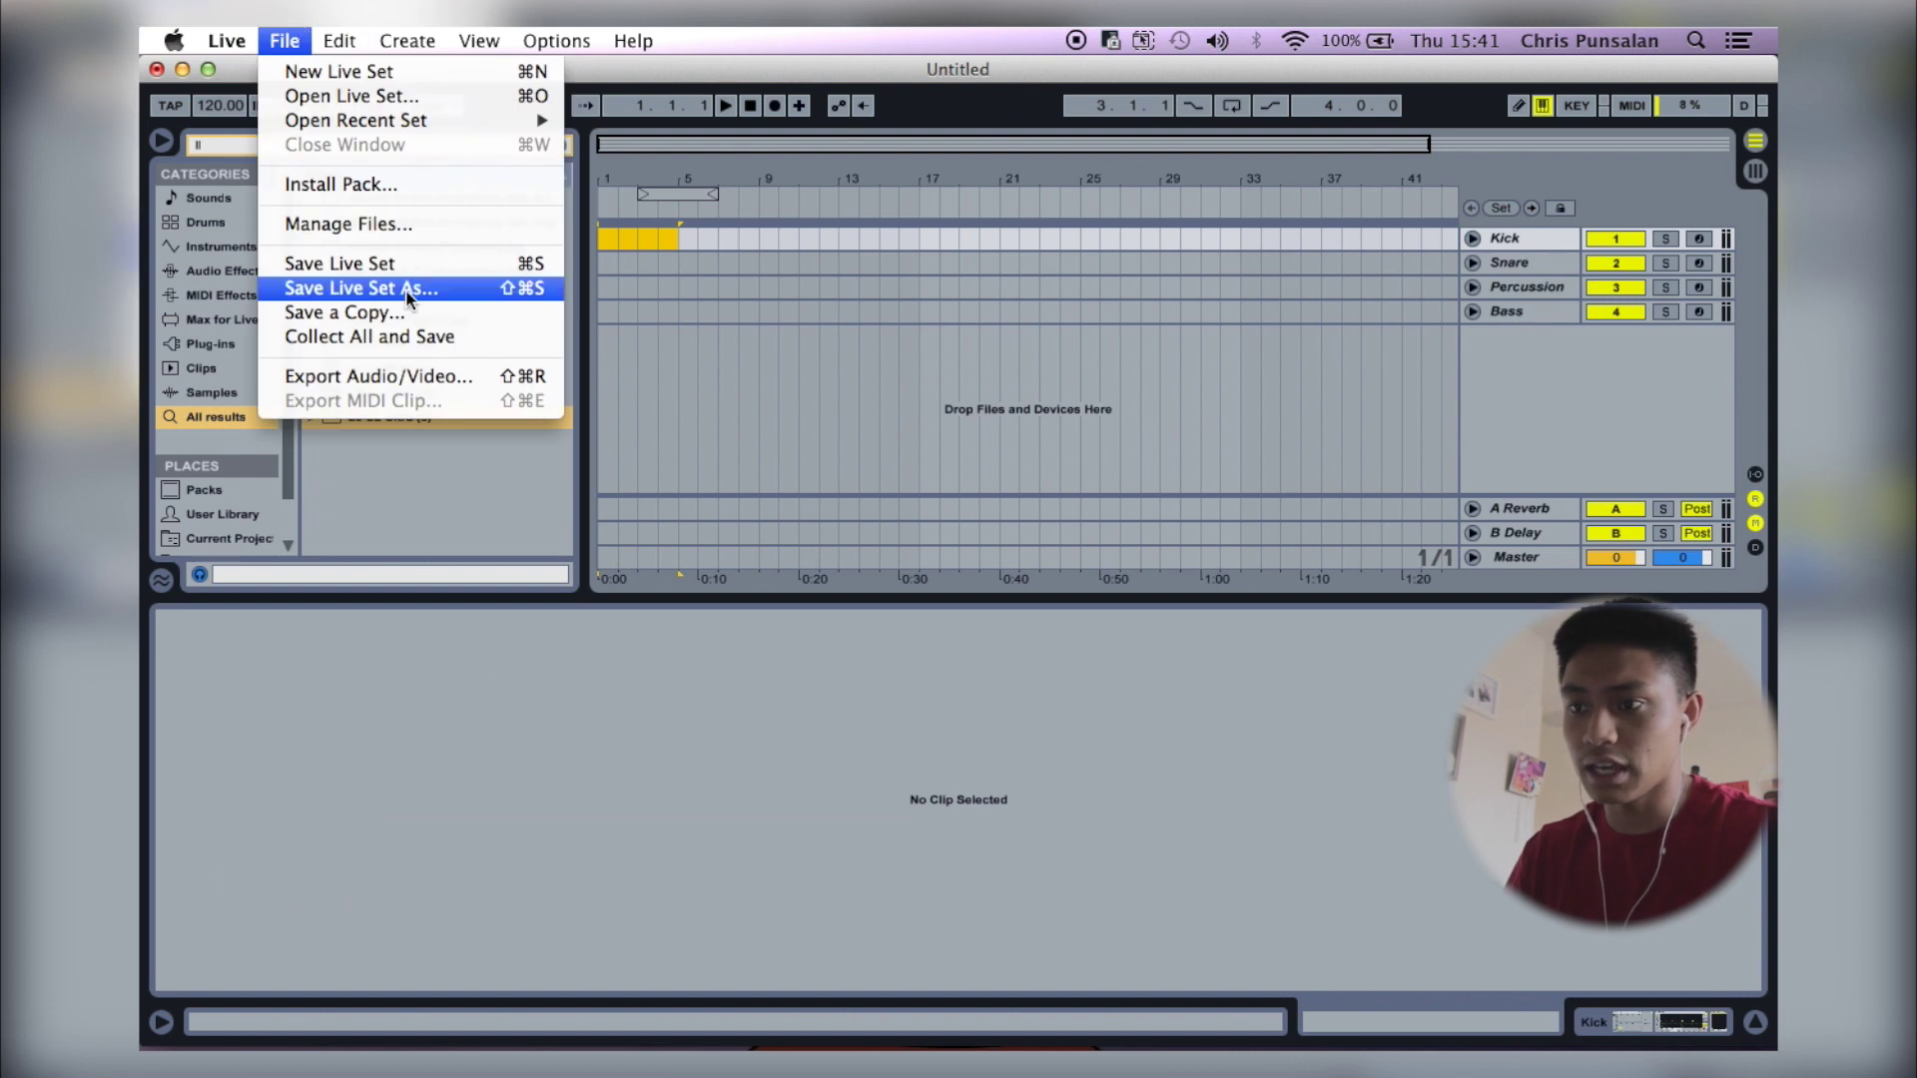
{"action": "left_click", "coordinate": [407, 289]}
{"action": "left_click", "coordinate": [639, 497]}
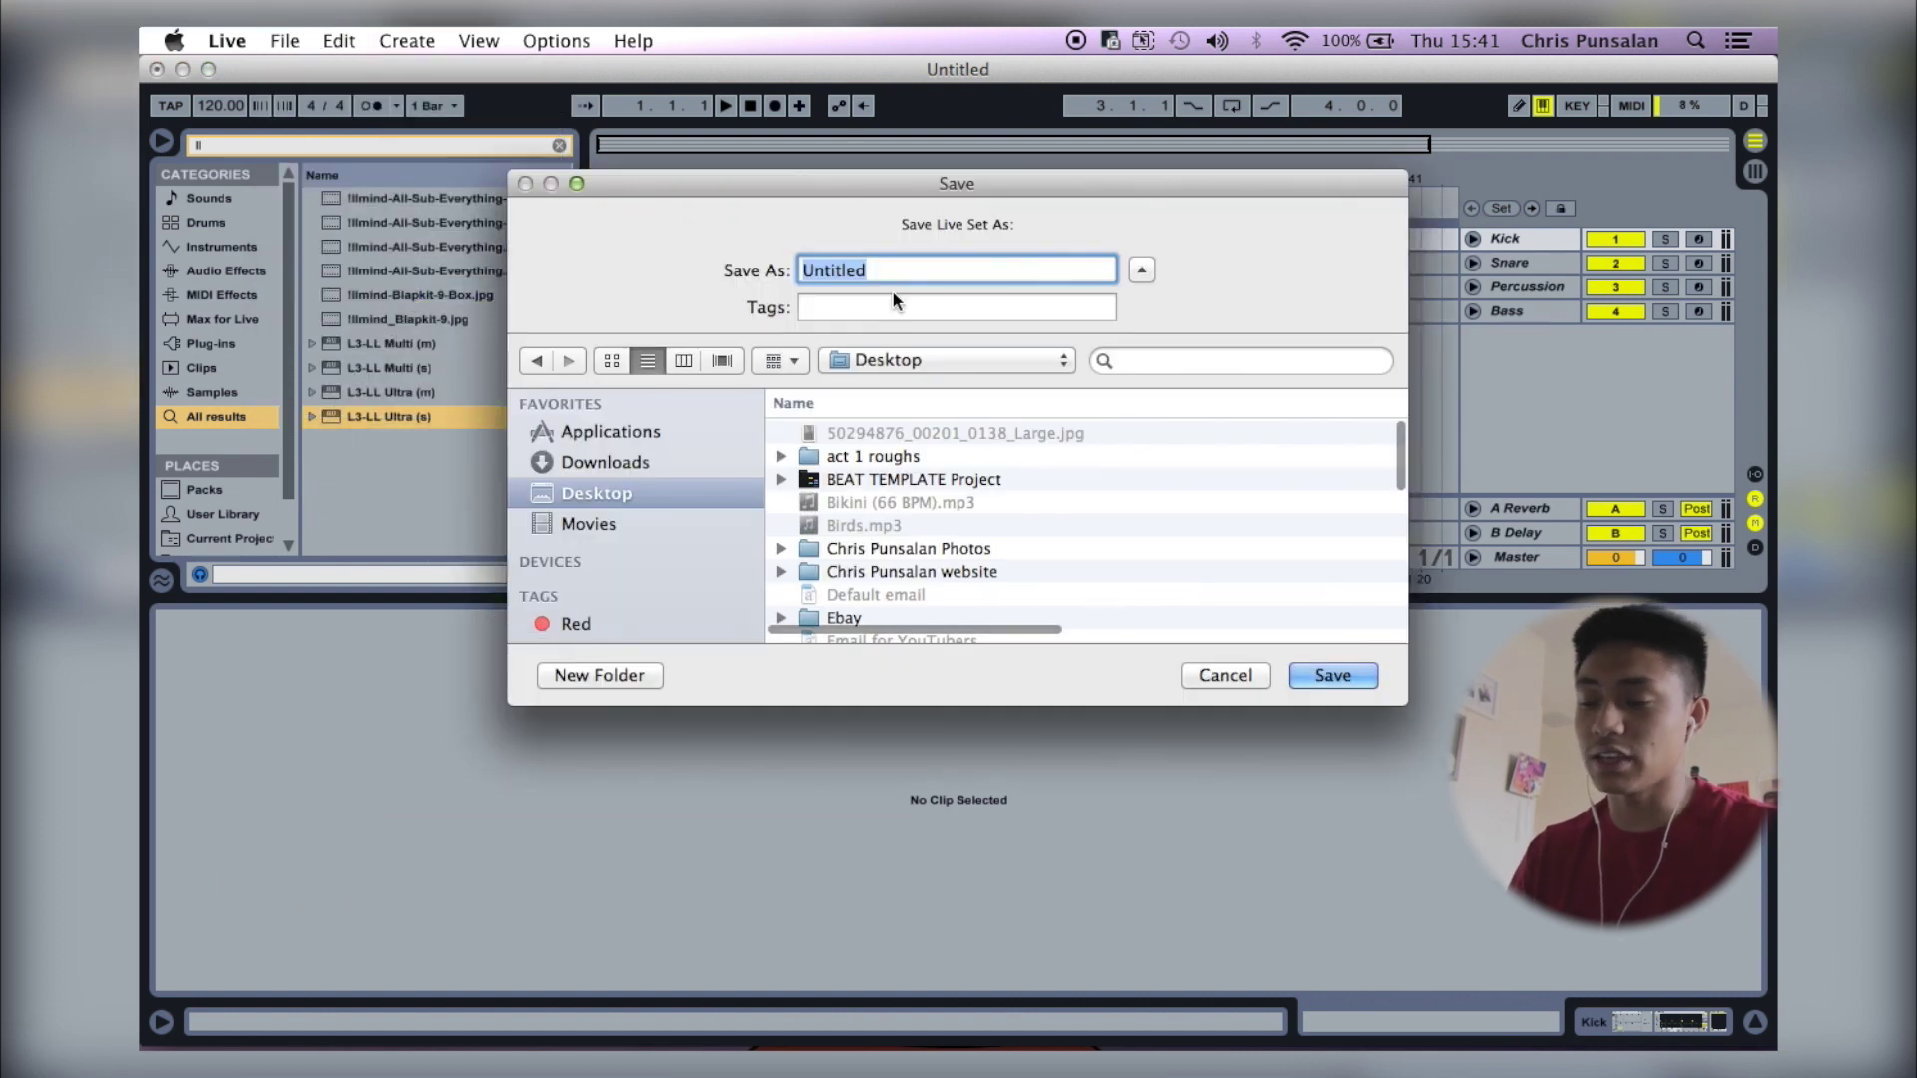
{"action": "type", "text": "B"}
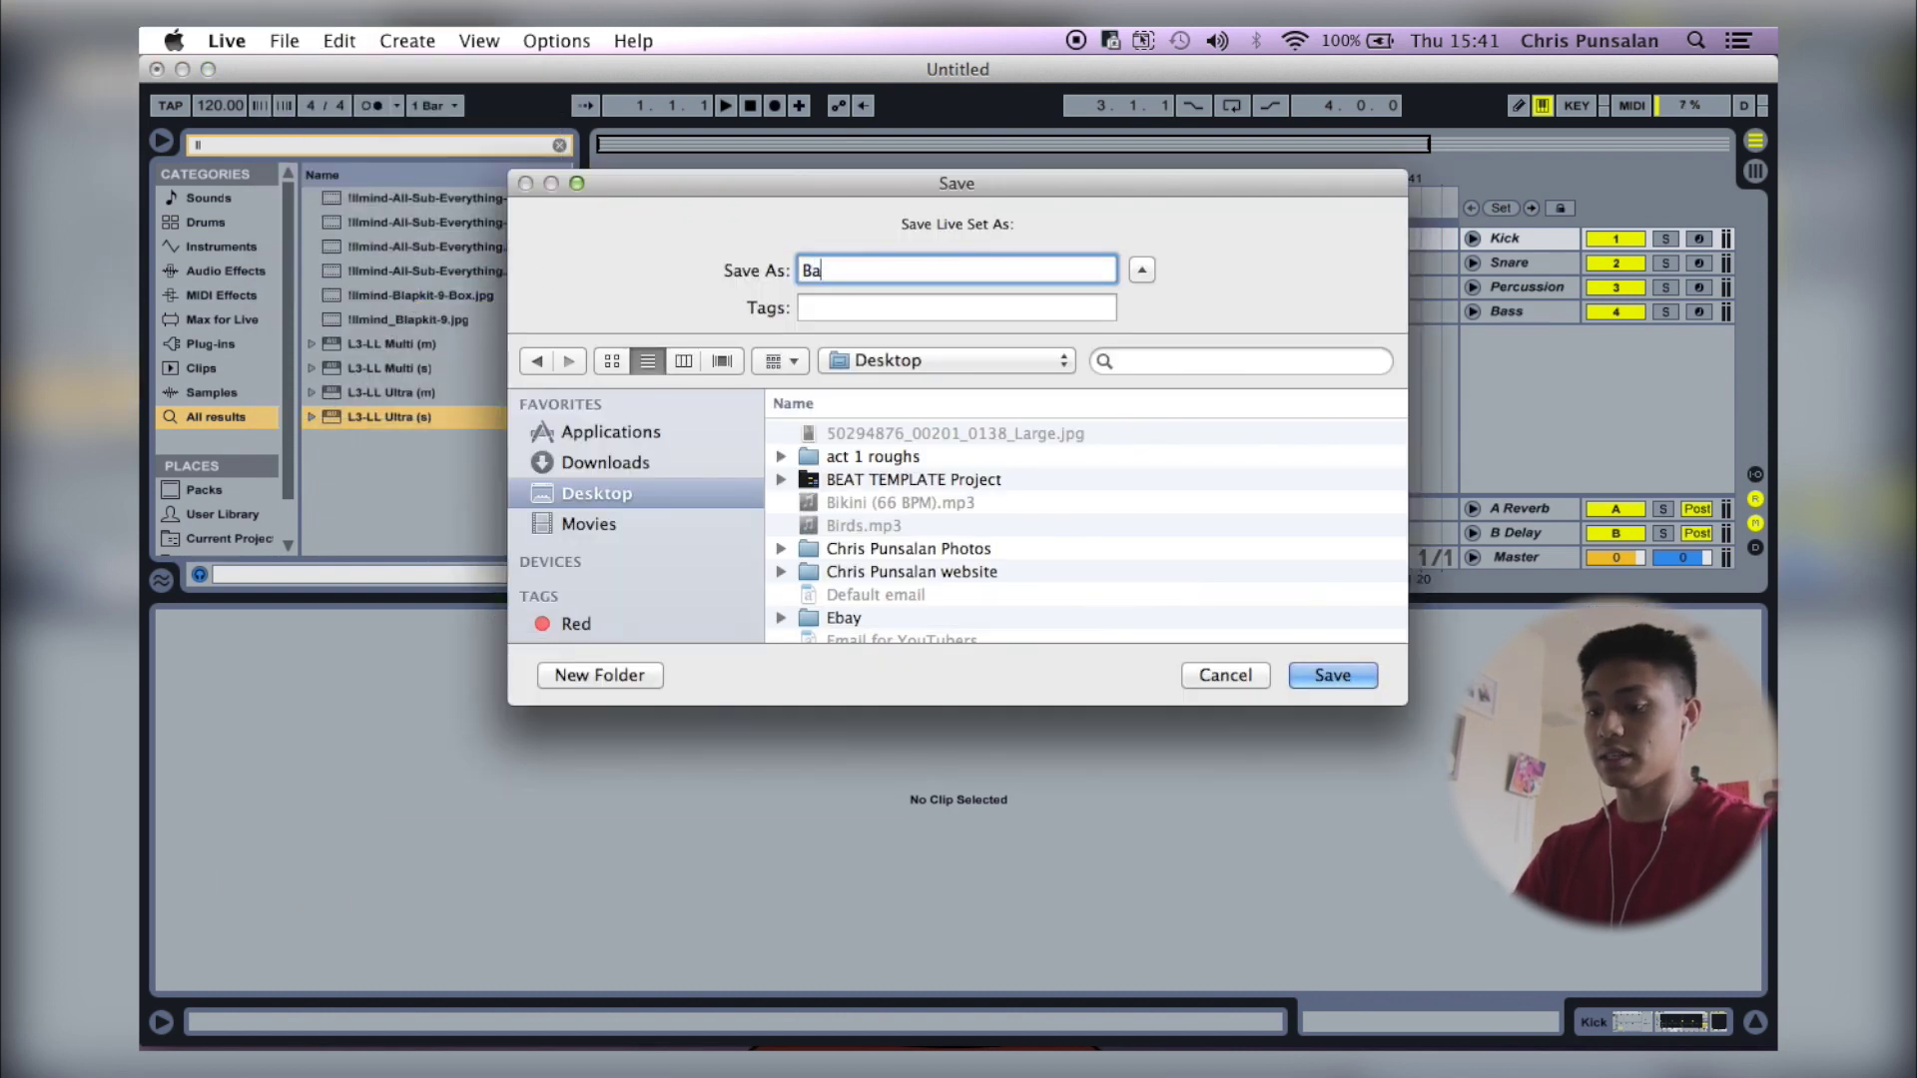
{"action": "type", "text": "eat Template"}
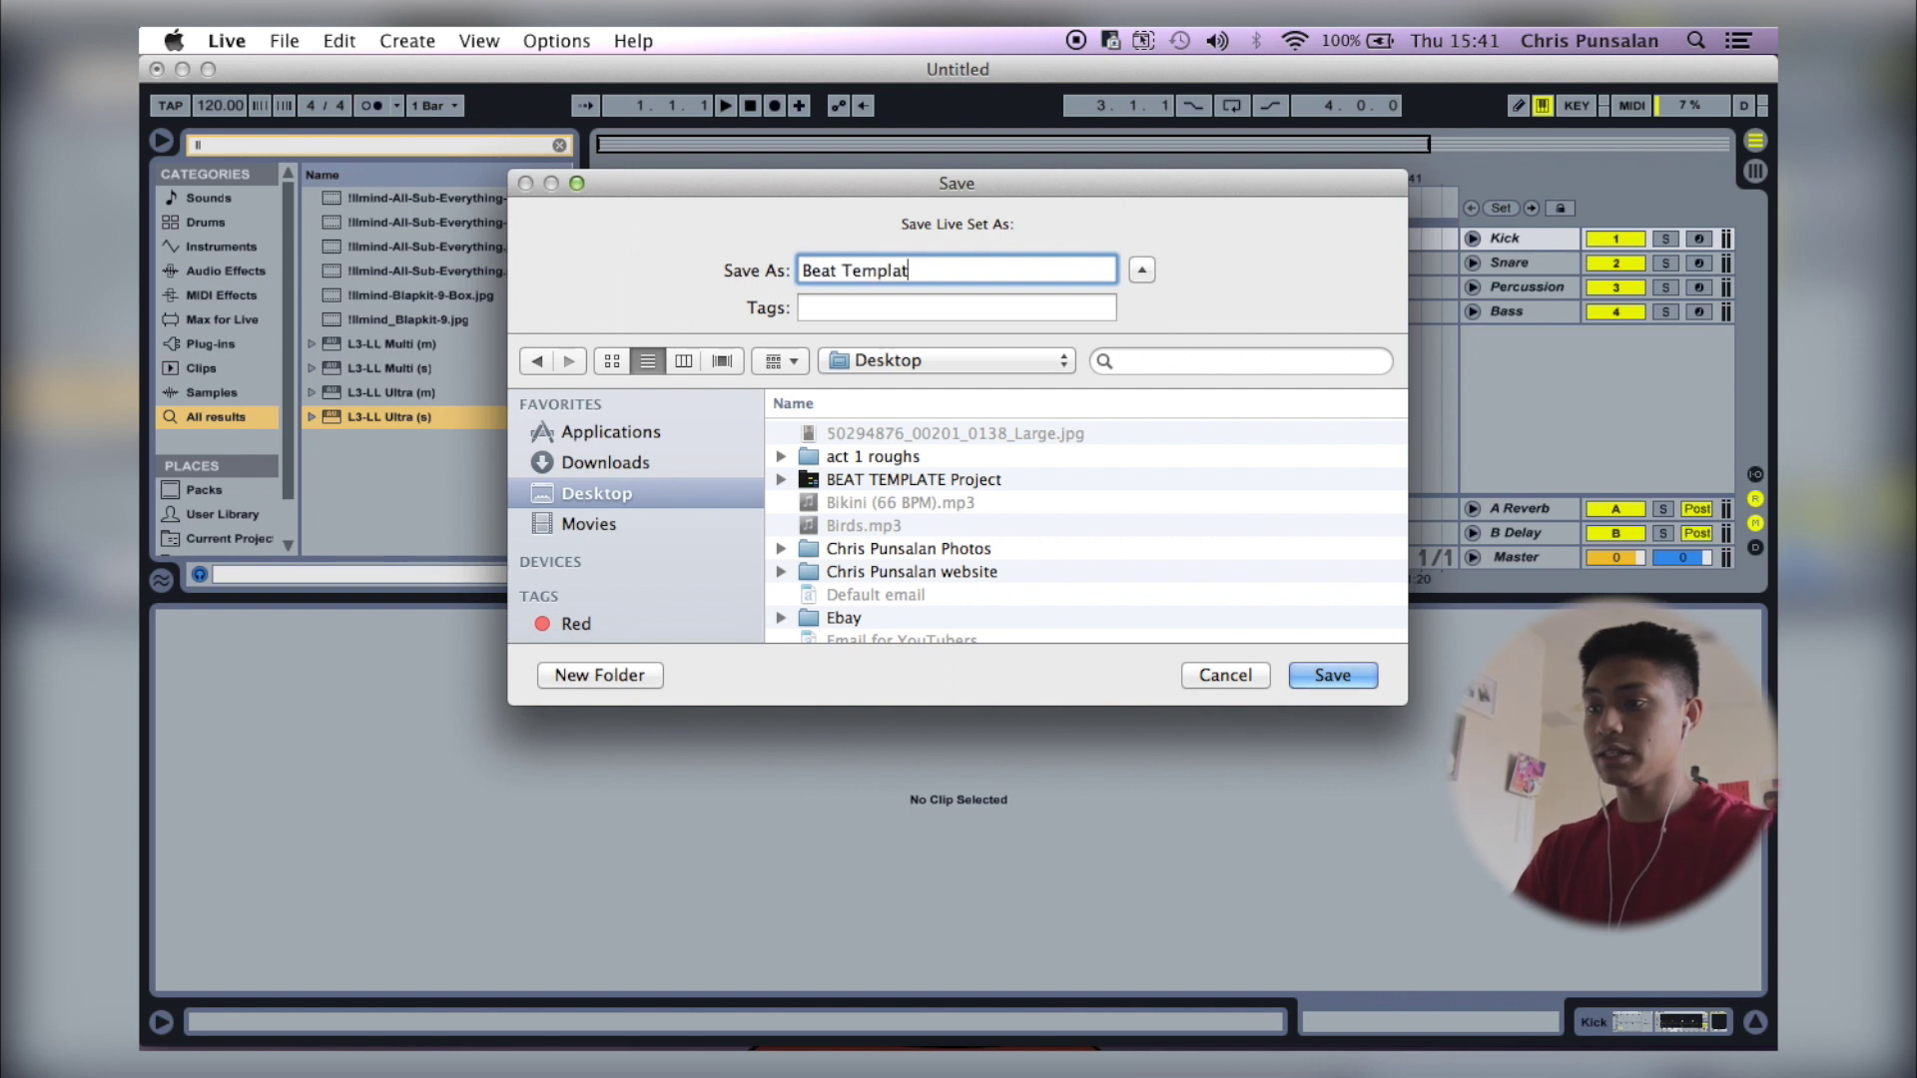
{"action": "key", "text": "Return"}
Close the set and reopen Beat Template.als from its project folder on the Desktop.
{"action": "left_click", "coordinate": [155, 69]}
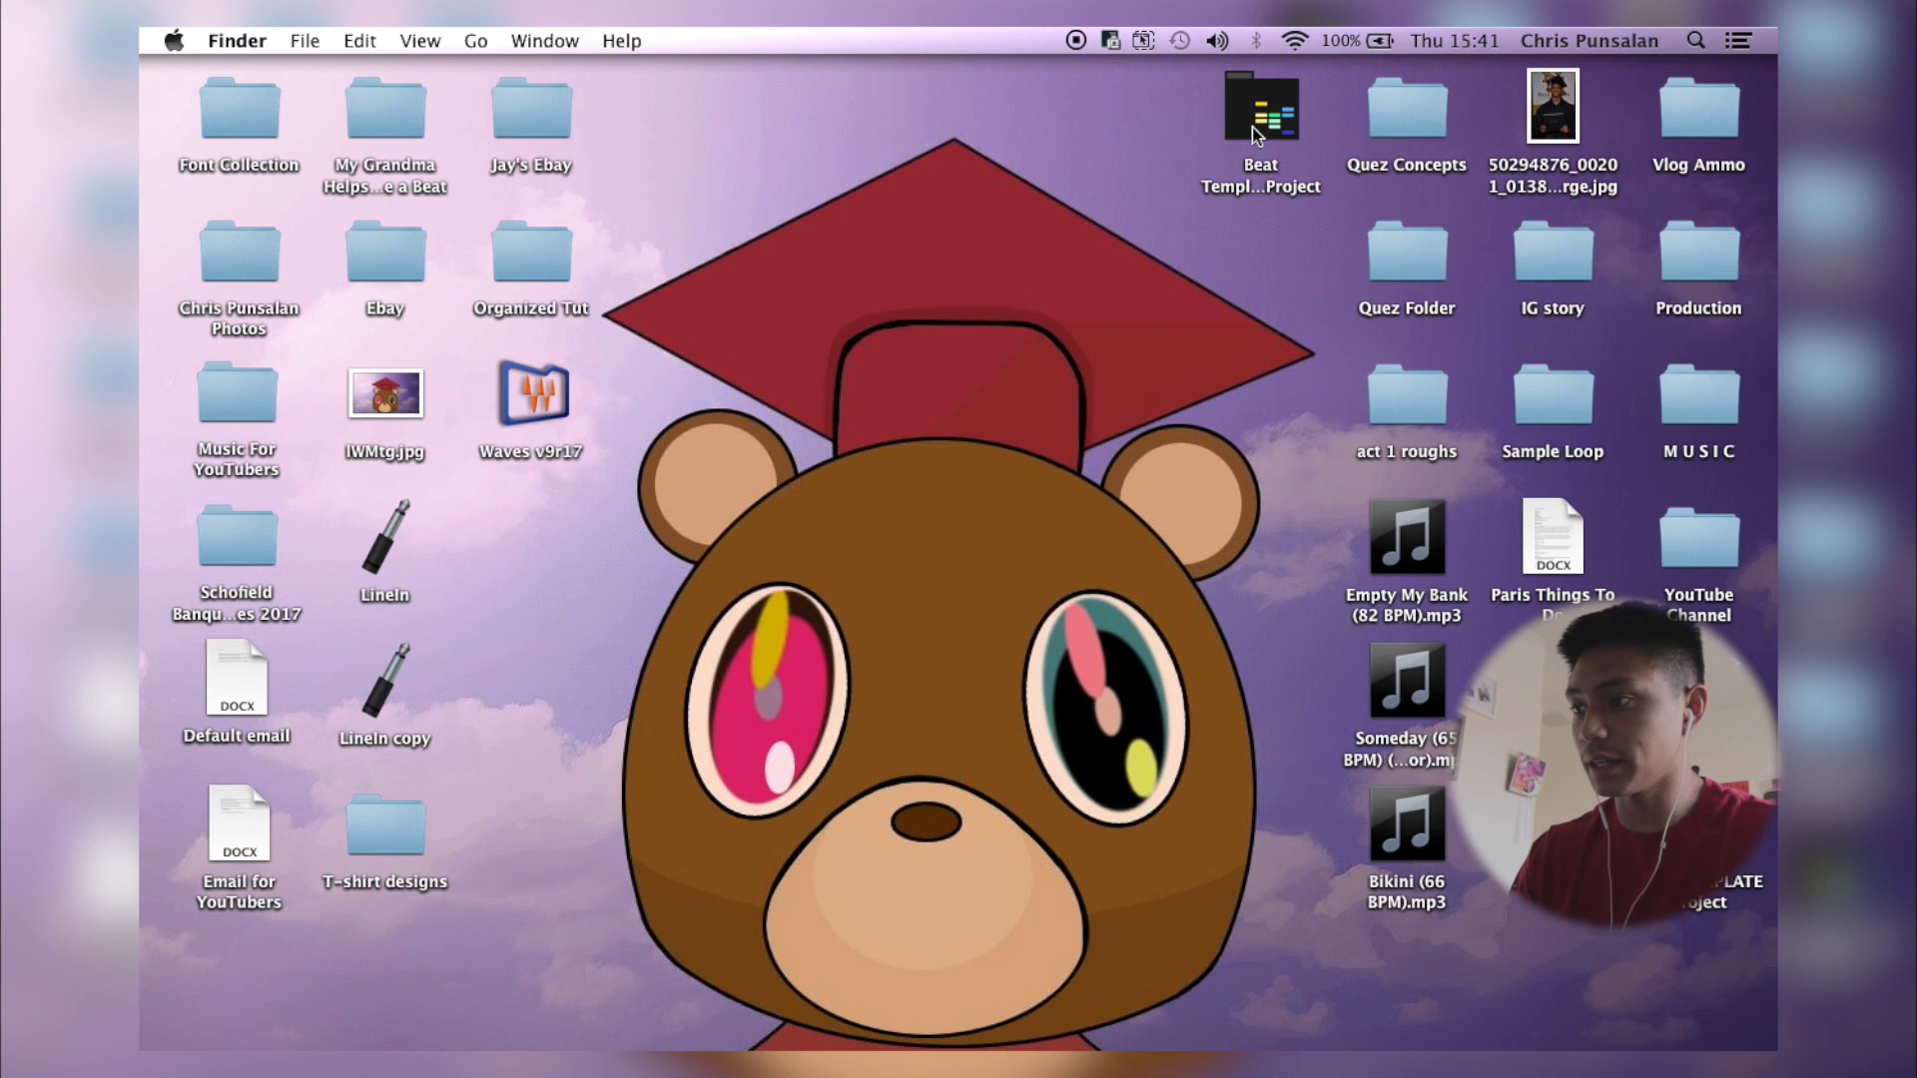
{"action": "left_click_drag", "start_coordinate": [1153, 320], "coordinate": [1294, 192]}
{"action": "double_click", "coordinate": [1292, 185]}
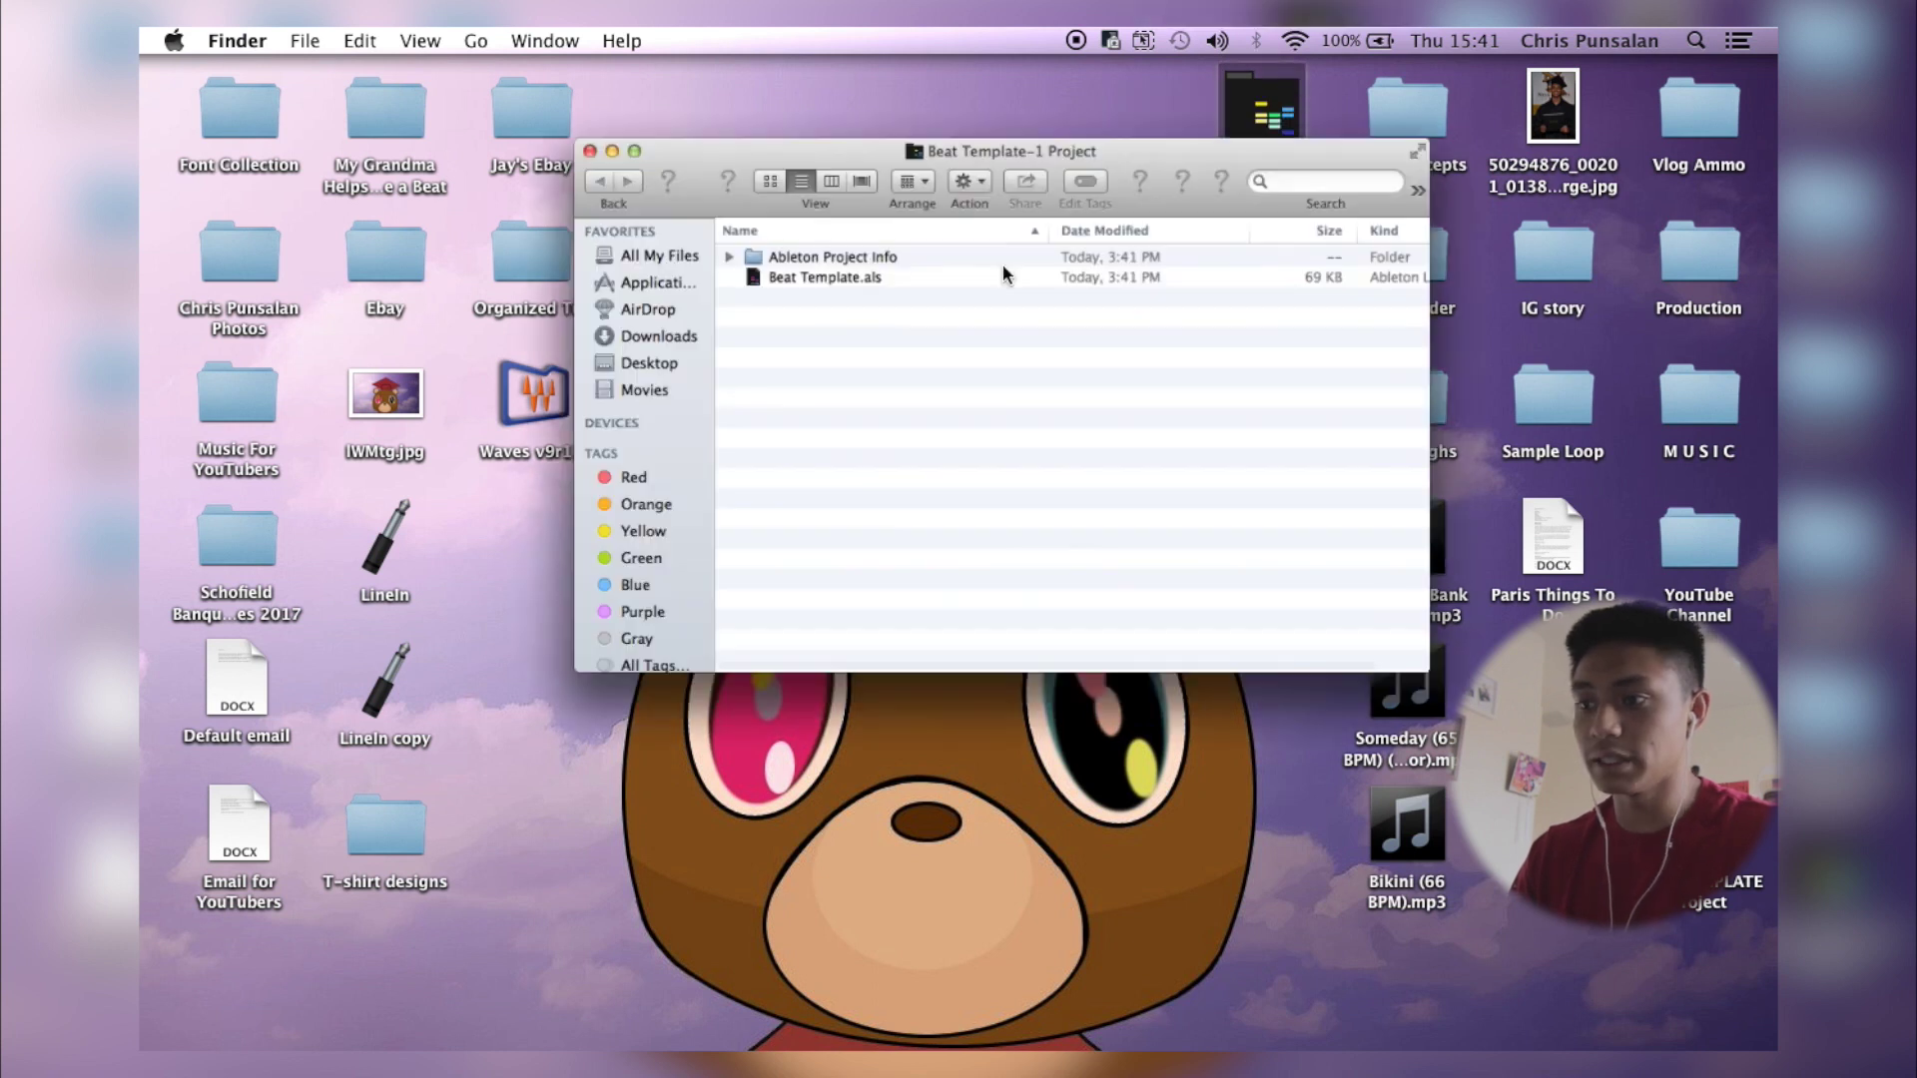
{"action": "double_click", "coordinate": [783, 309]}
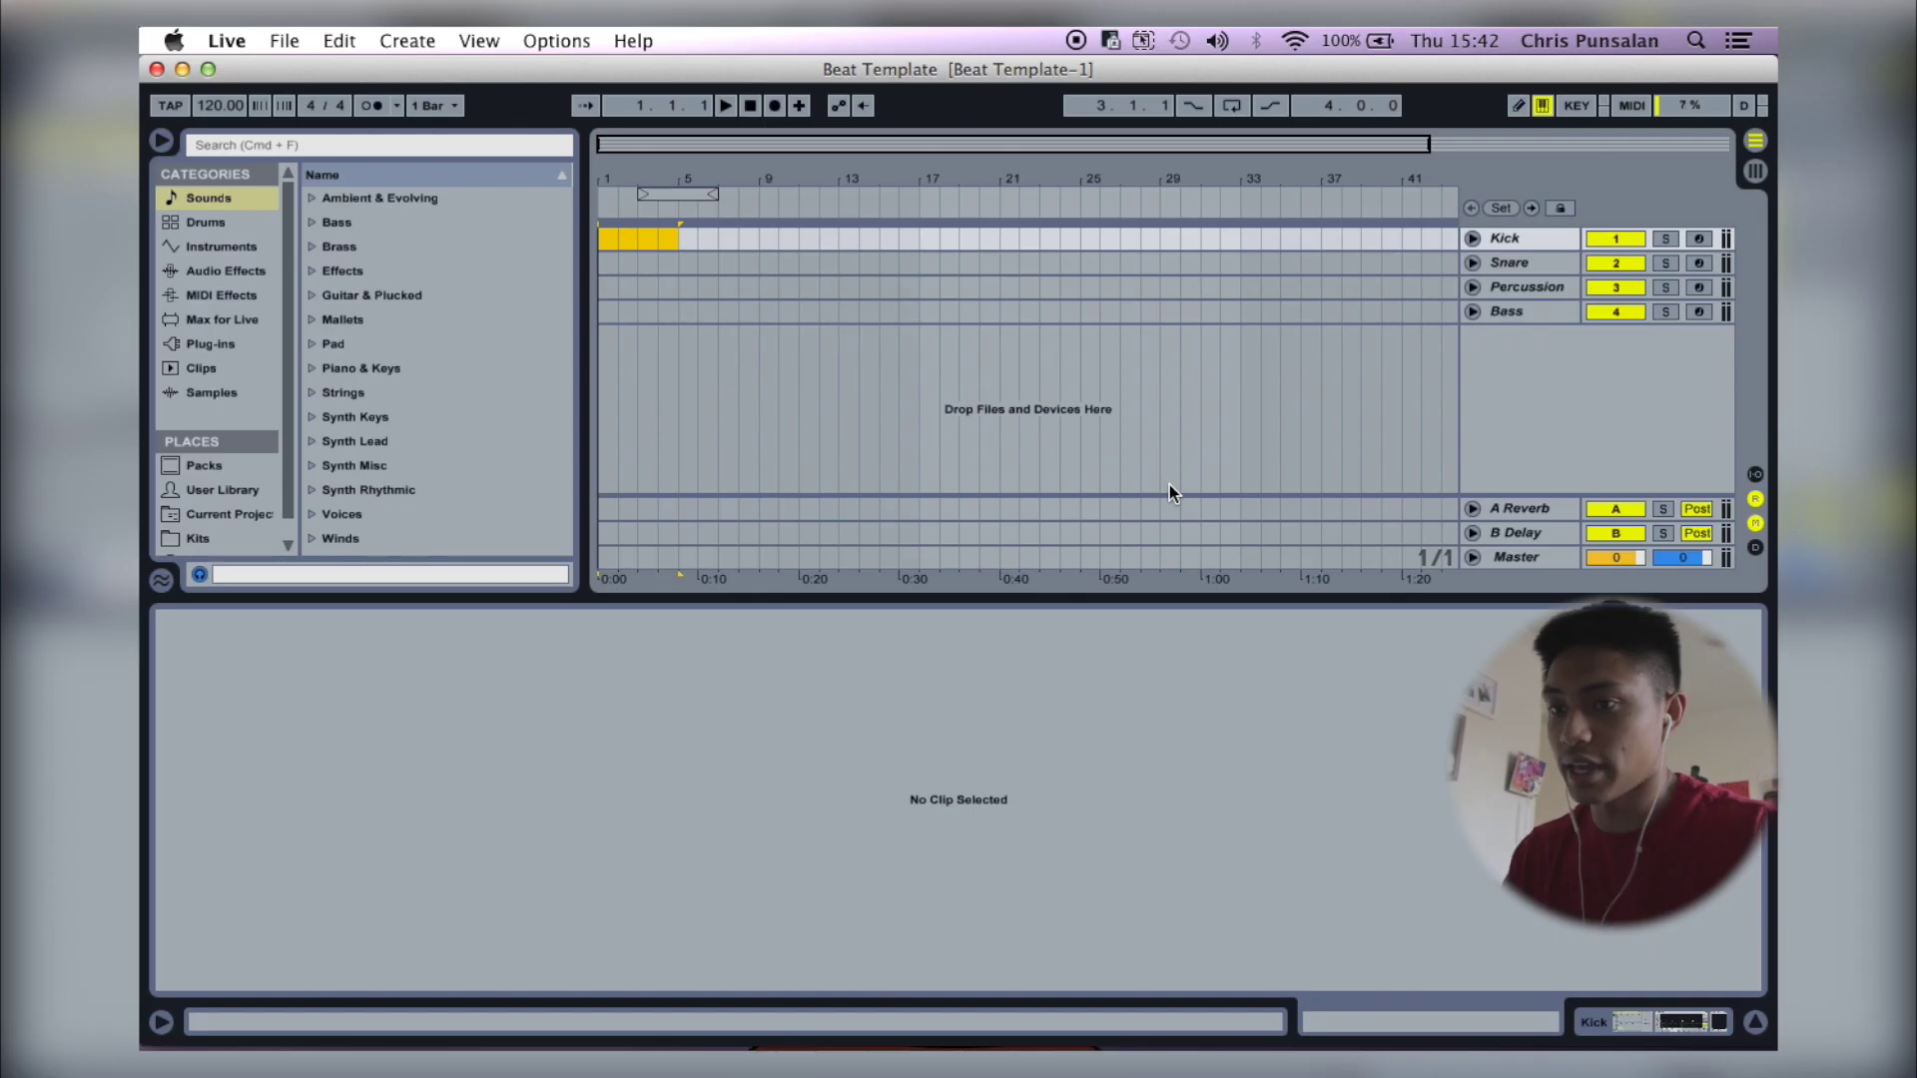
Load the 808-Kicks09.wav sample onto the Kick Drum Rack's C1 pad and insert a four-bar MIDI clip on the track.
{"action": "left_click", "coordinate": [223, 146]}
{"action": "type", "text": "kick"}
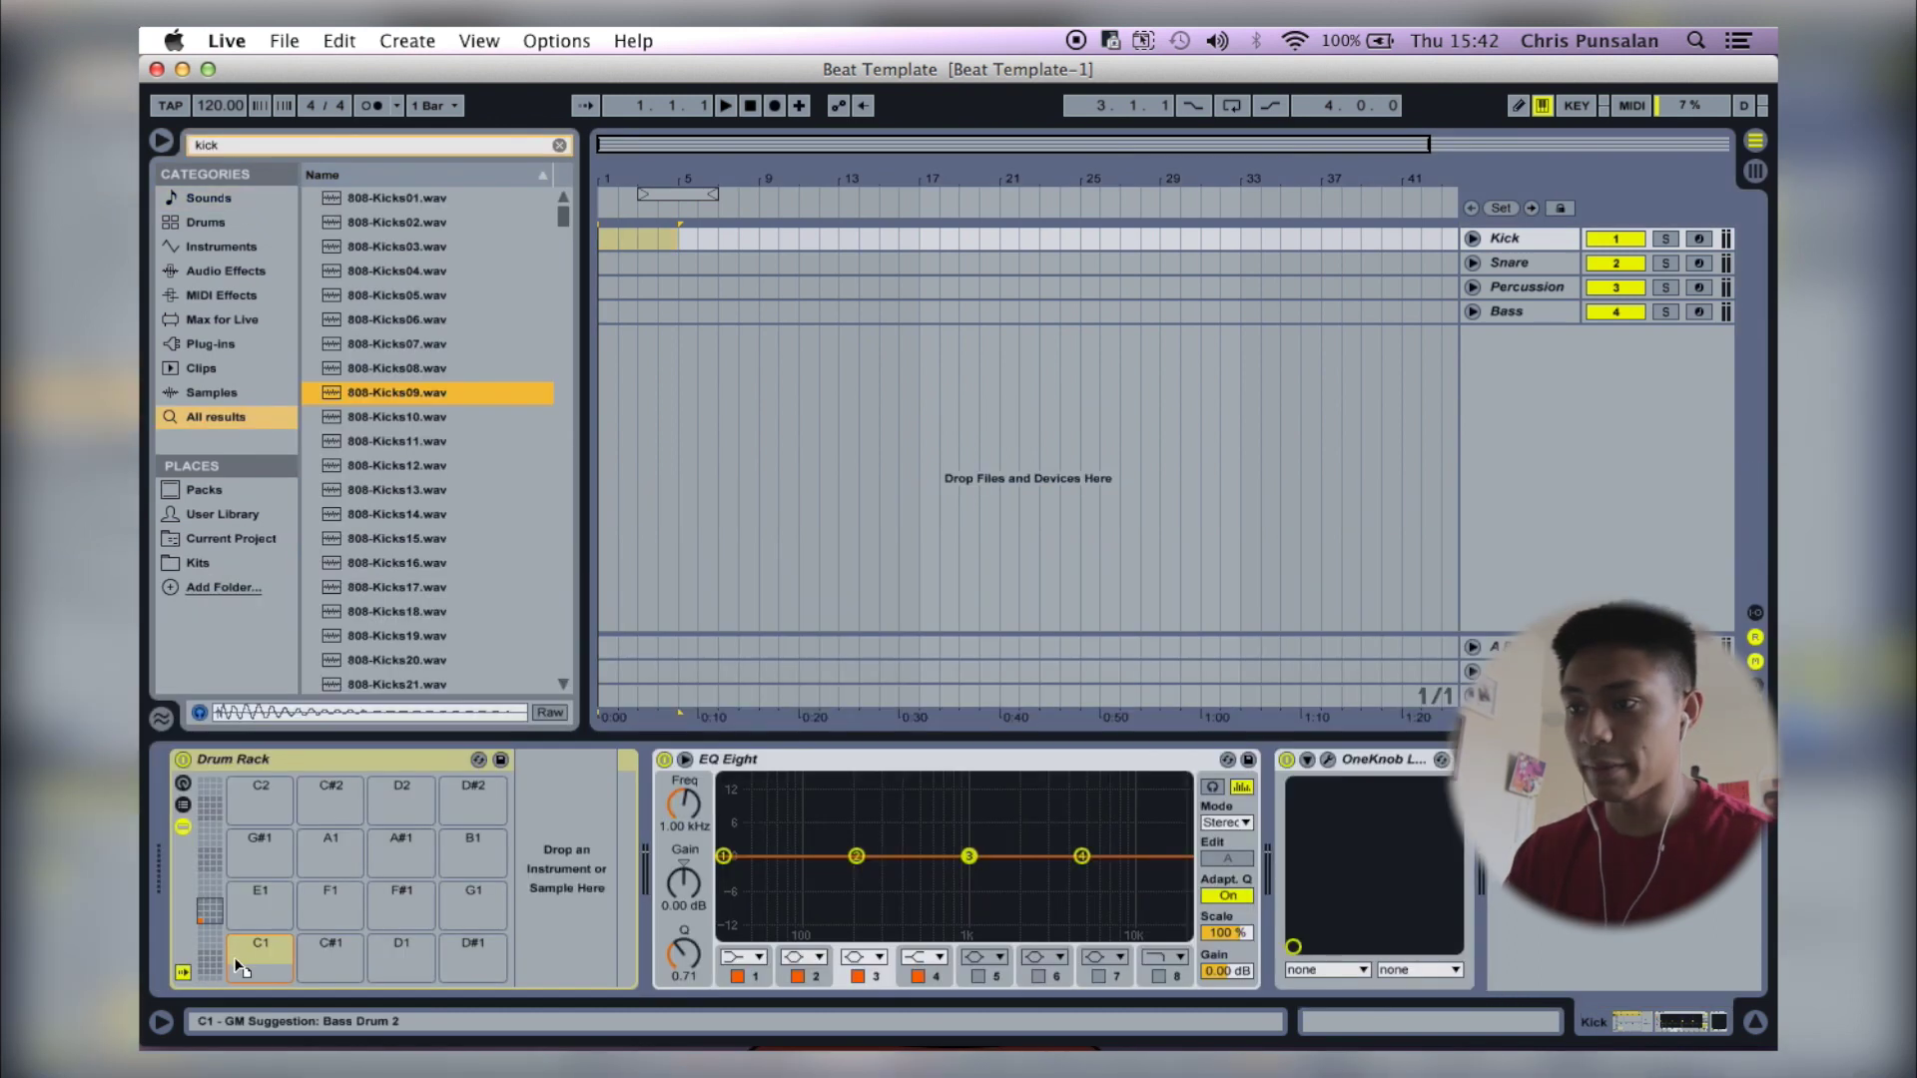
{"action": "key", "text": "super+shift+m"}
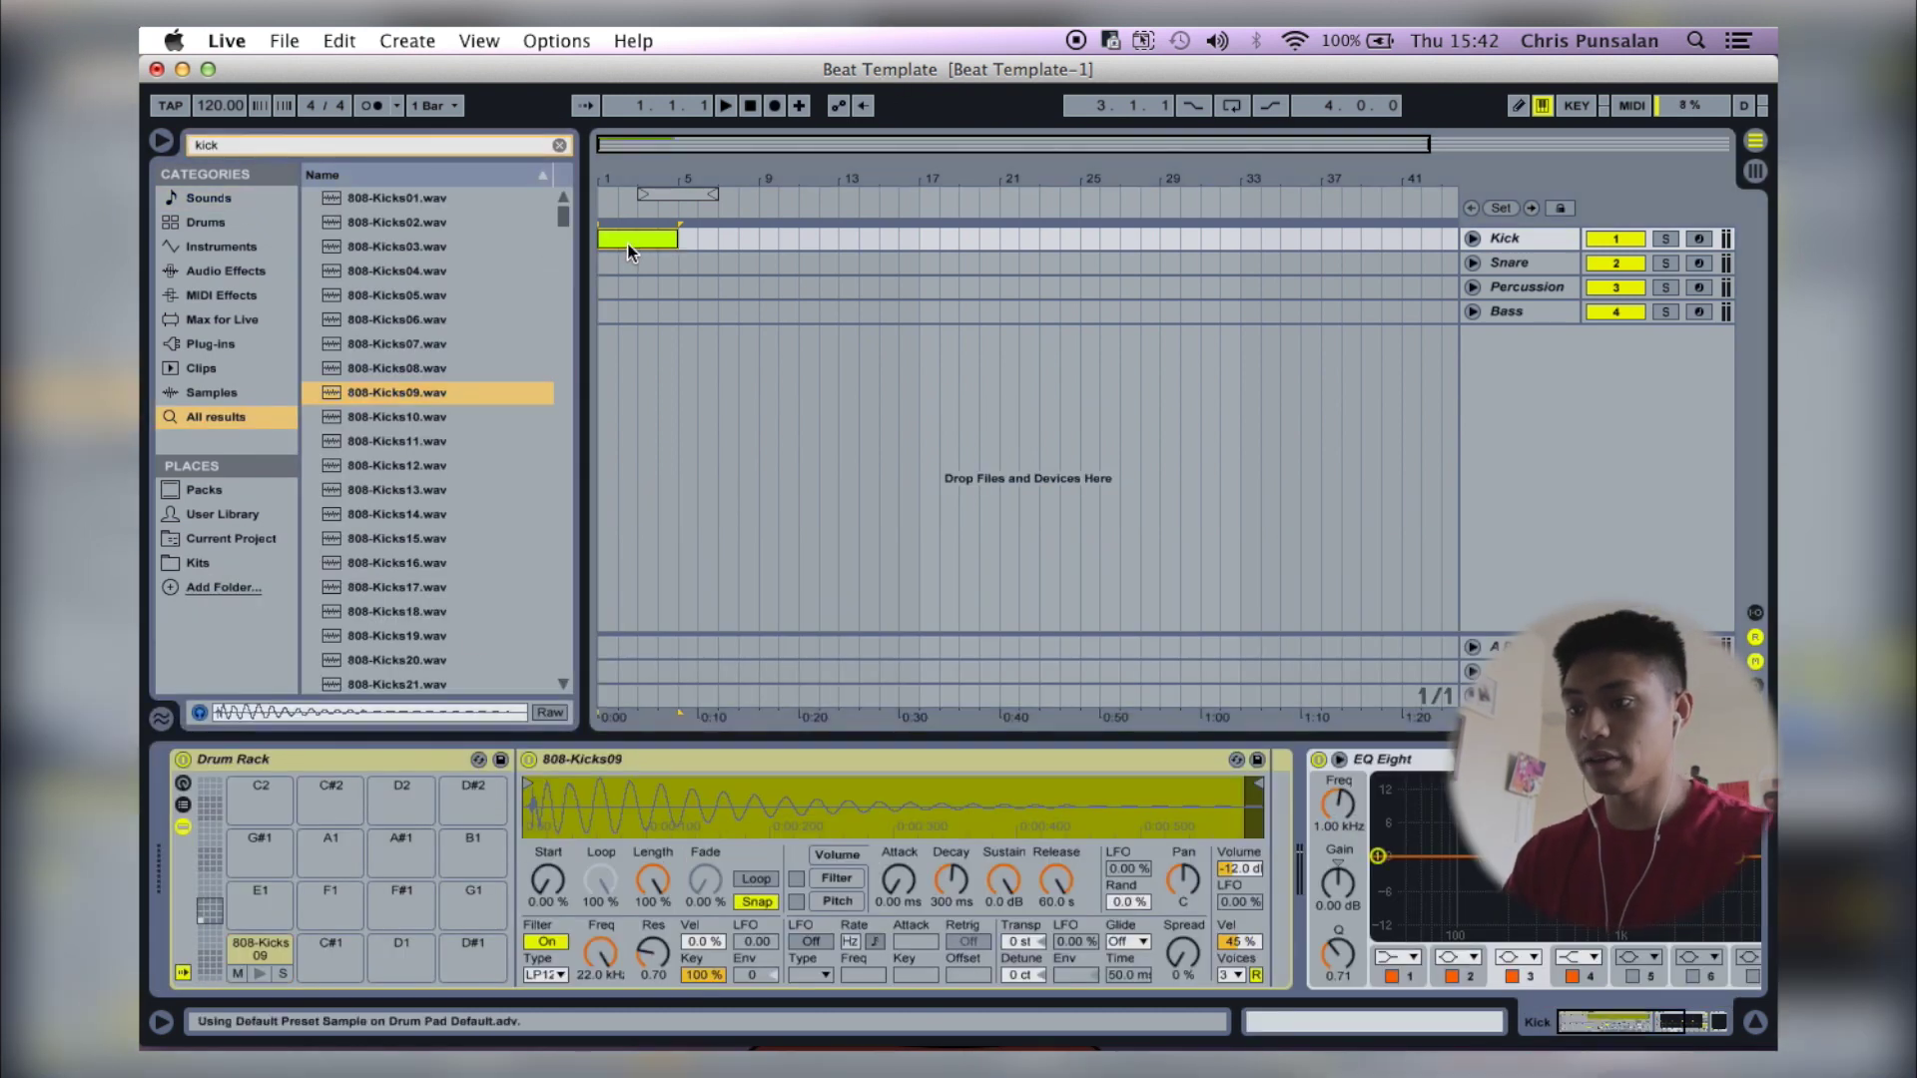
Draw runs of sixteenth-note 808-Kicks09 hits in the Kick clip, up to about beat 3.3.
{"action": "double_click", "coordinate": [627, 244]}
{"action": "key", "text": "b"}
{"action": "left_click", "coordinate": [559, 702]}
{"action": "left_click_drag", "start_coordinate": [574, 688], "coordinate": [1302, 699]}
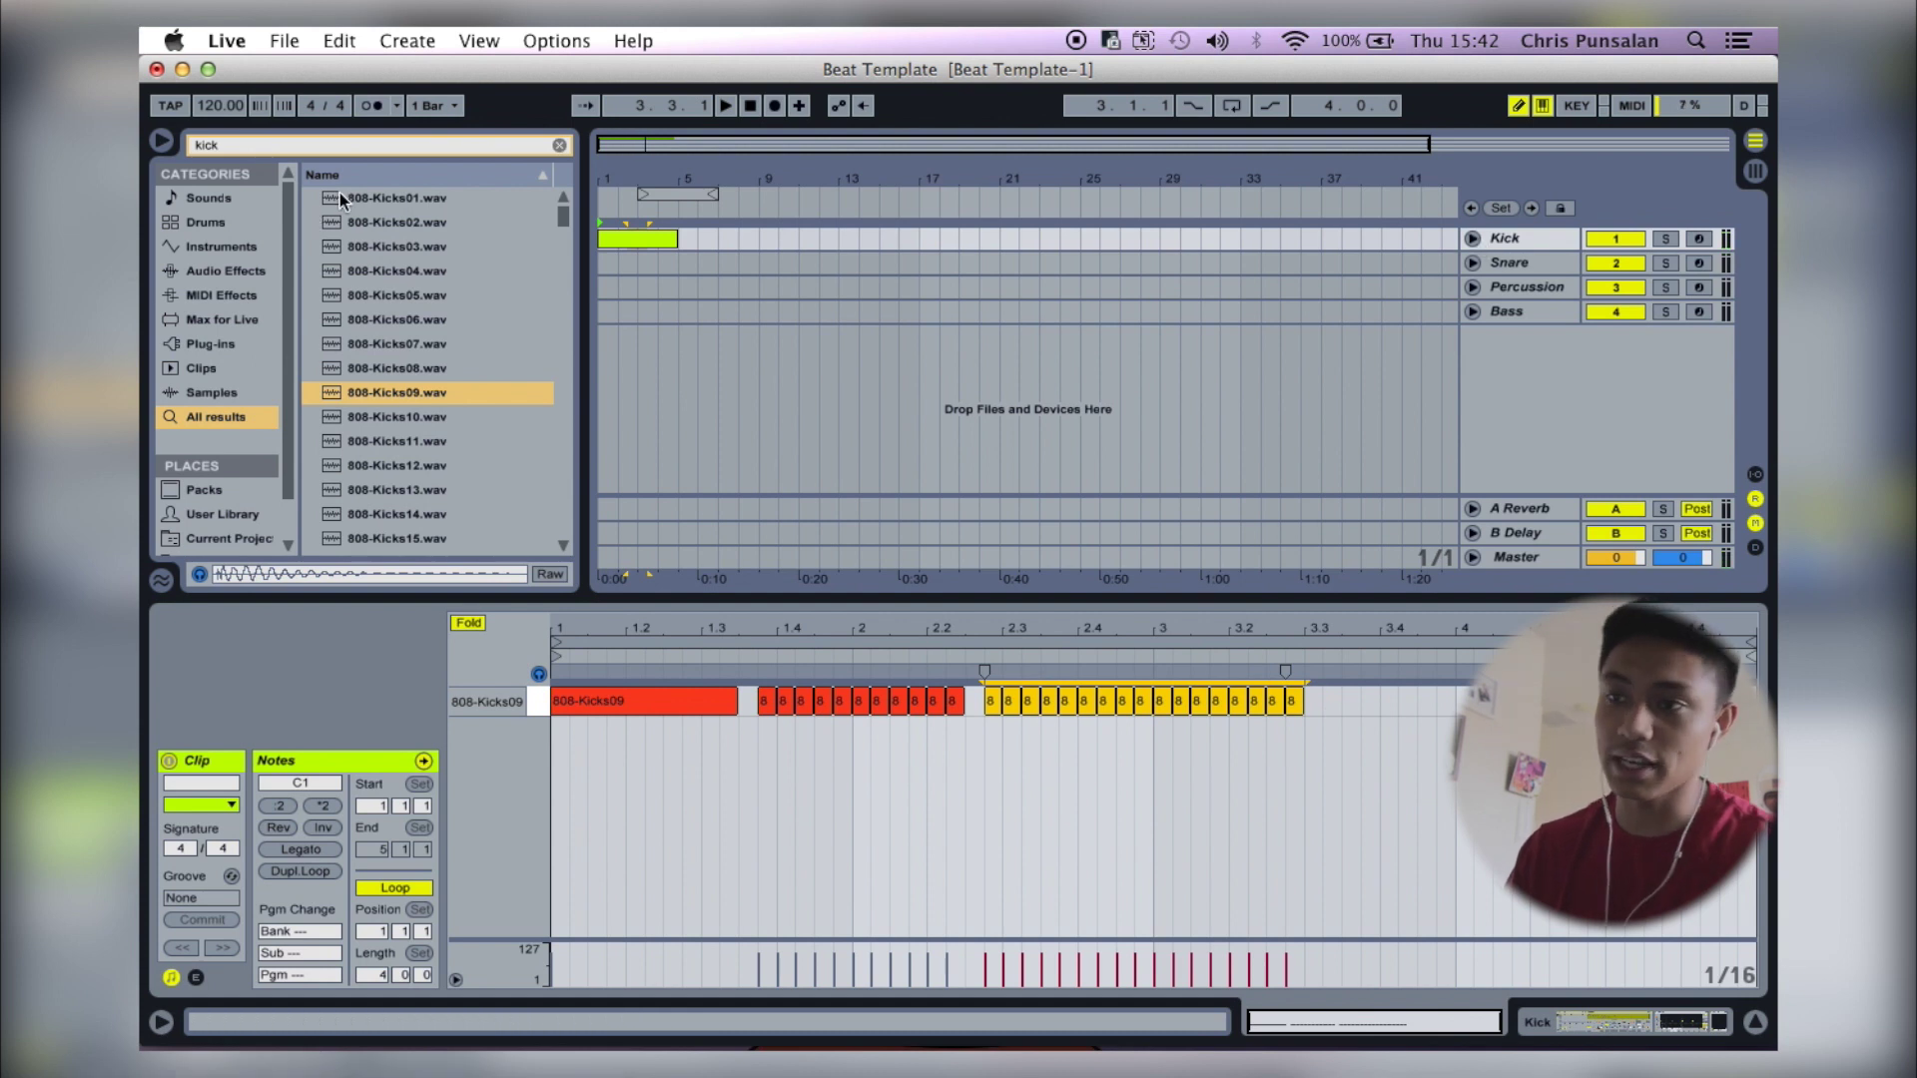
Save the set as a separate project on the Desktop named BANGER OF THE CENTURY (120BPM).
{"action": "left_click", "coordinate": [290, 40]}
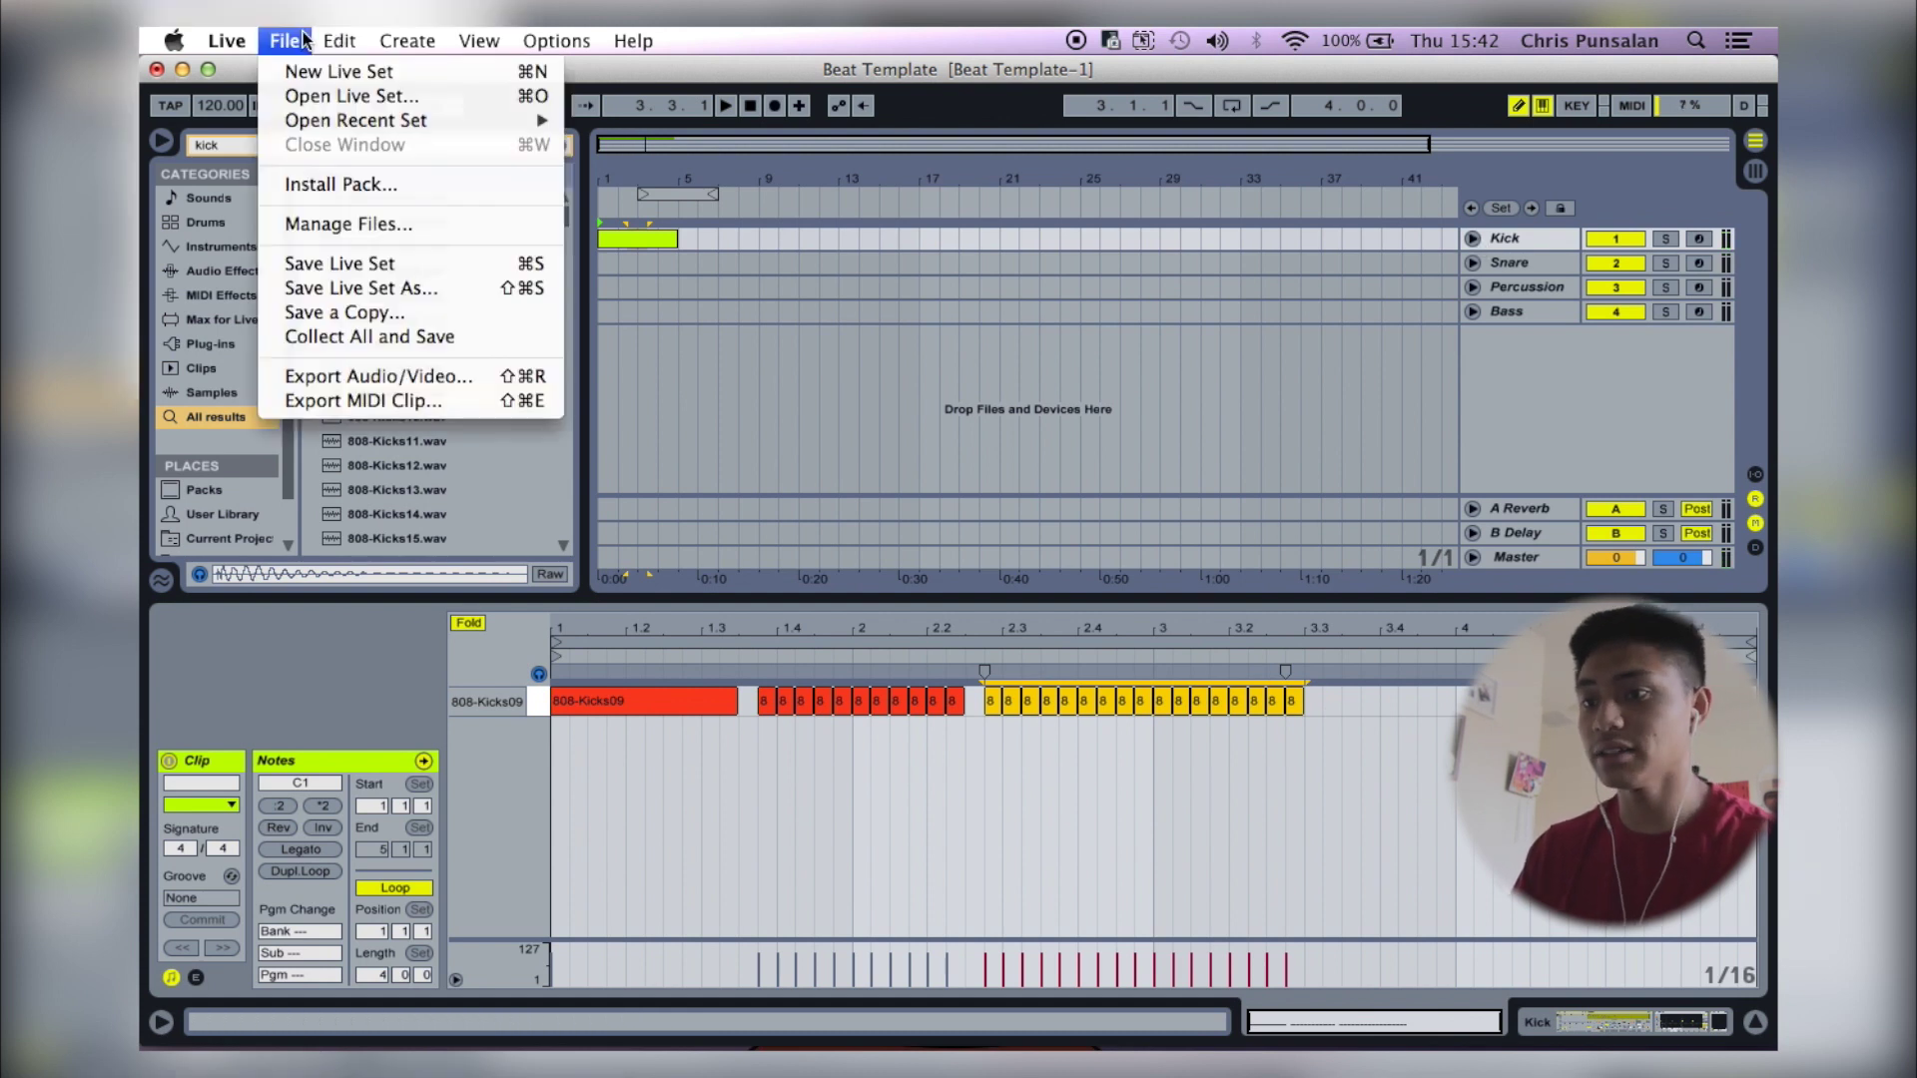
{"action": "left_click", "coordinate": [403, 289]}
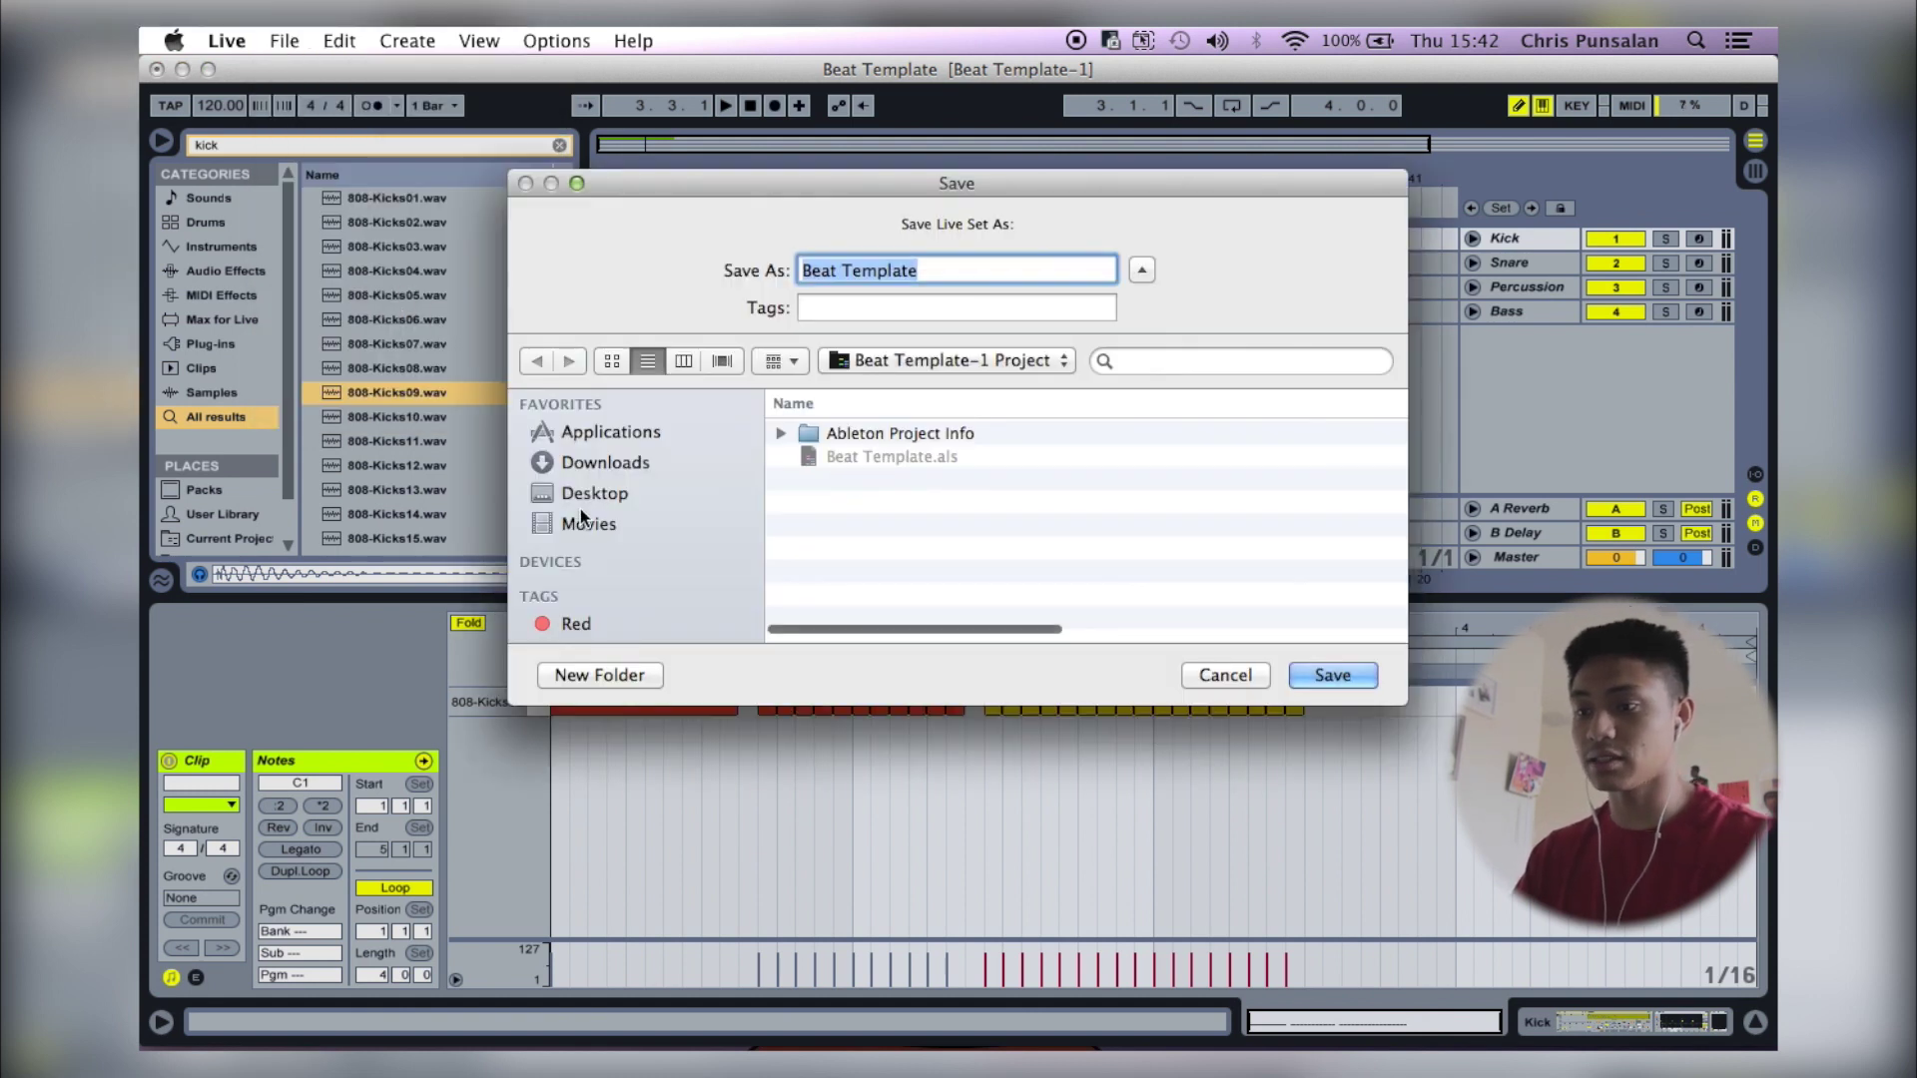
{"action": "type", "text": "BA"}
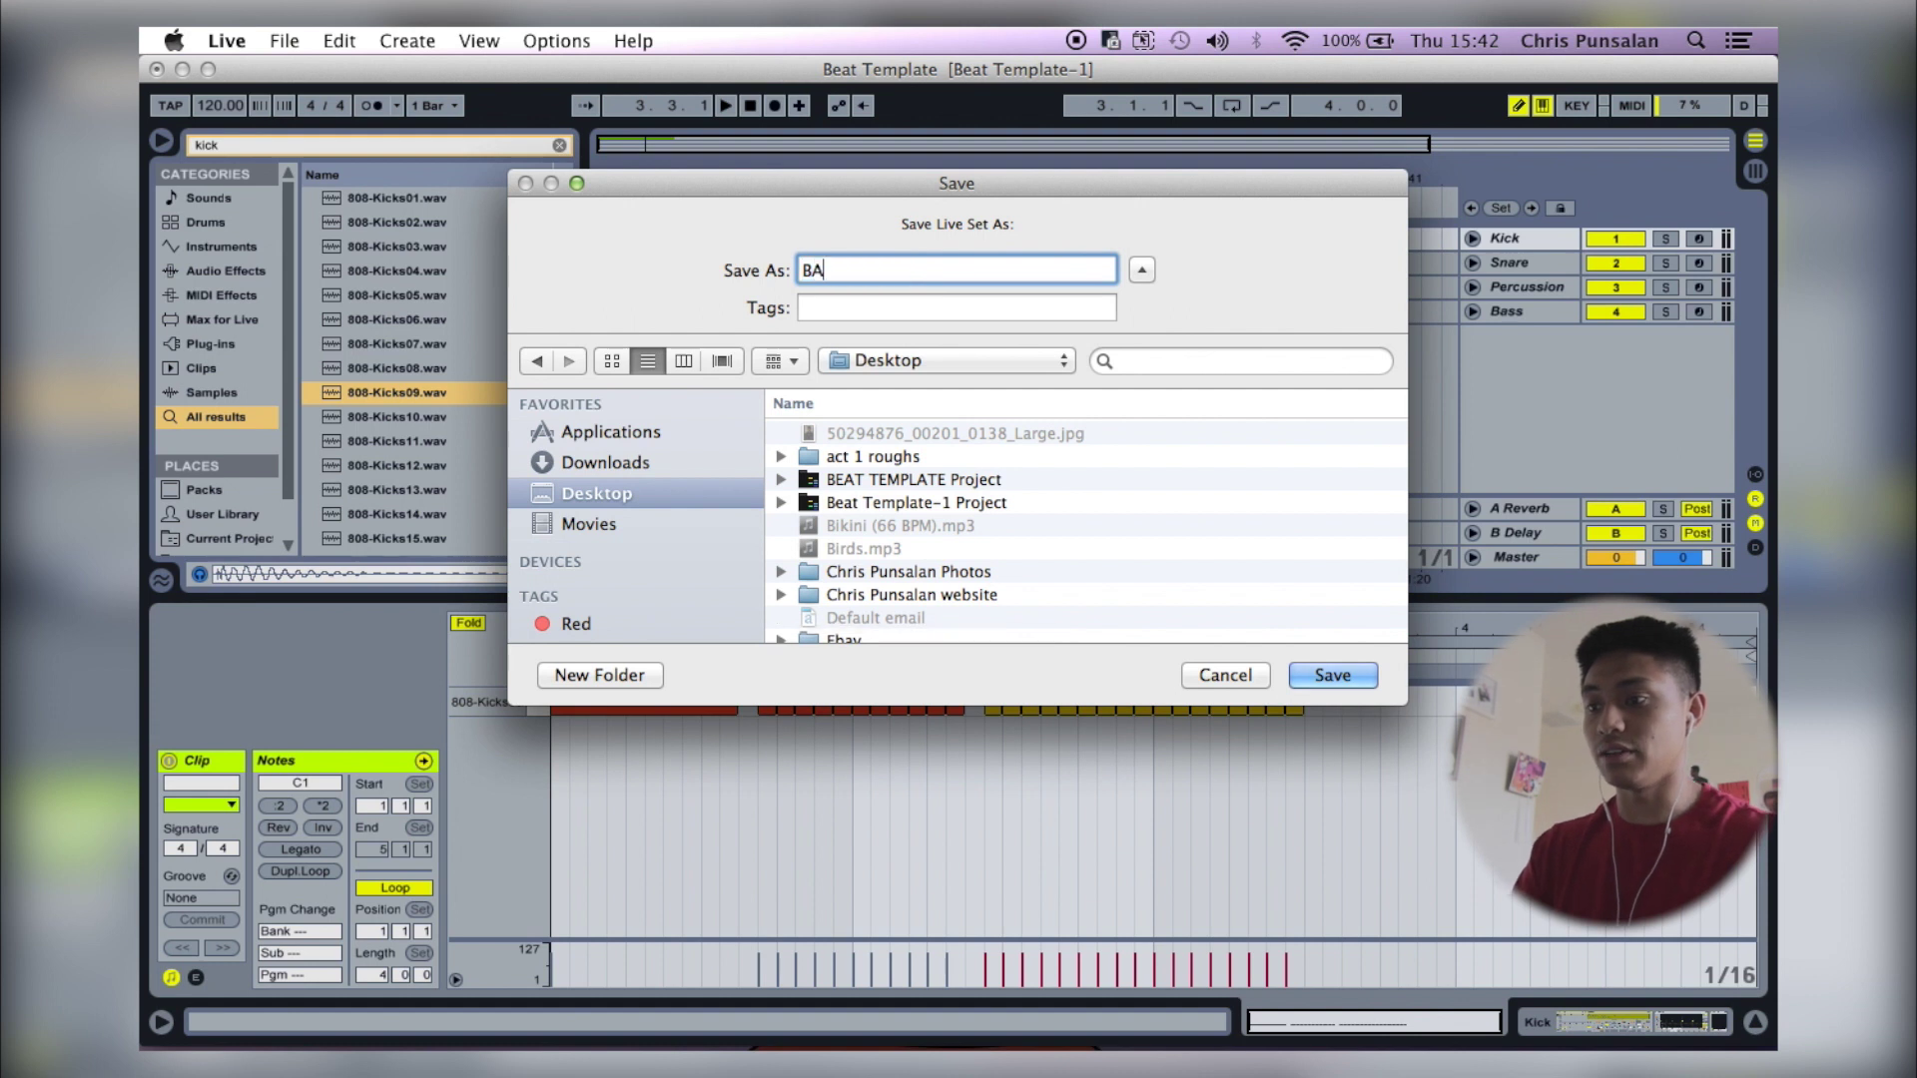
{"action": "type", "text": "NGER OF THE CENT"}
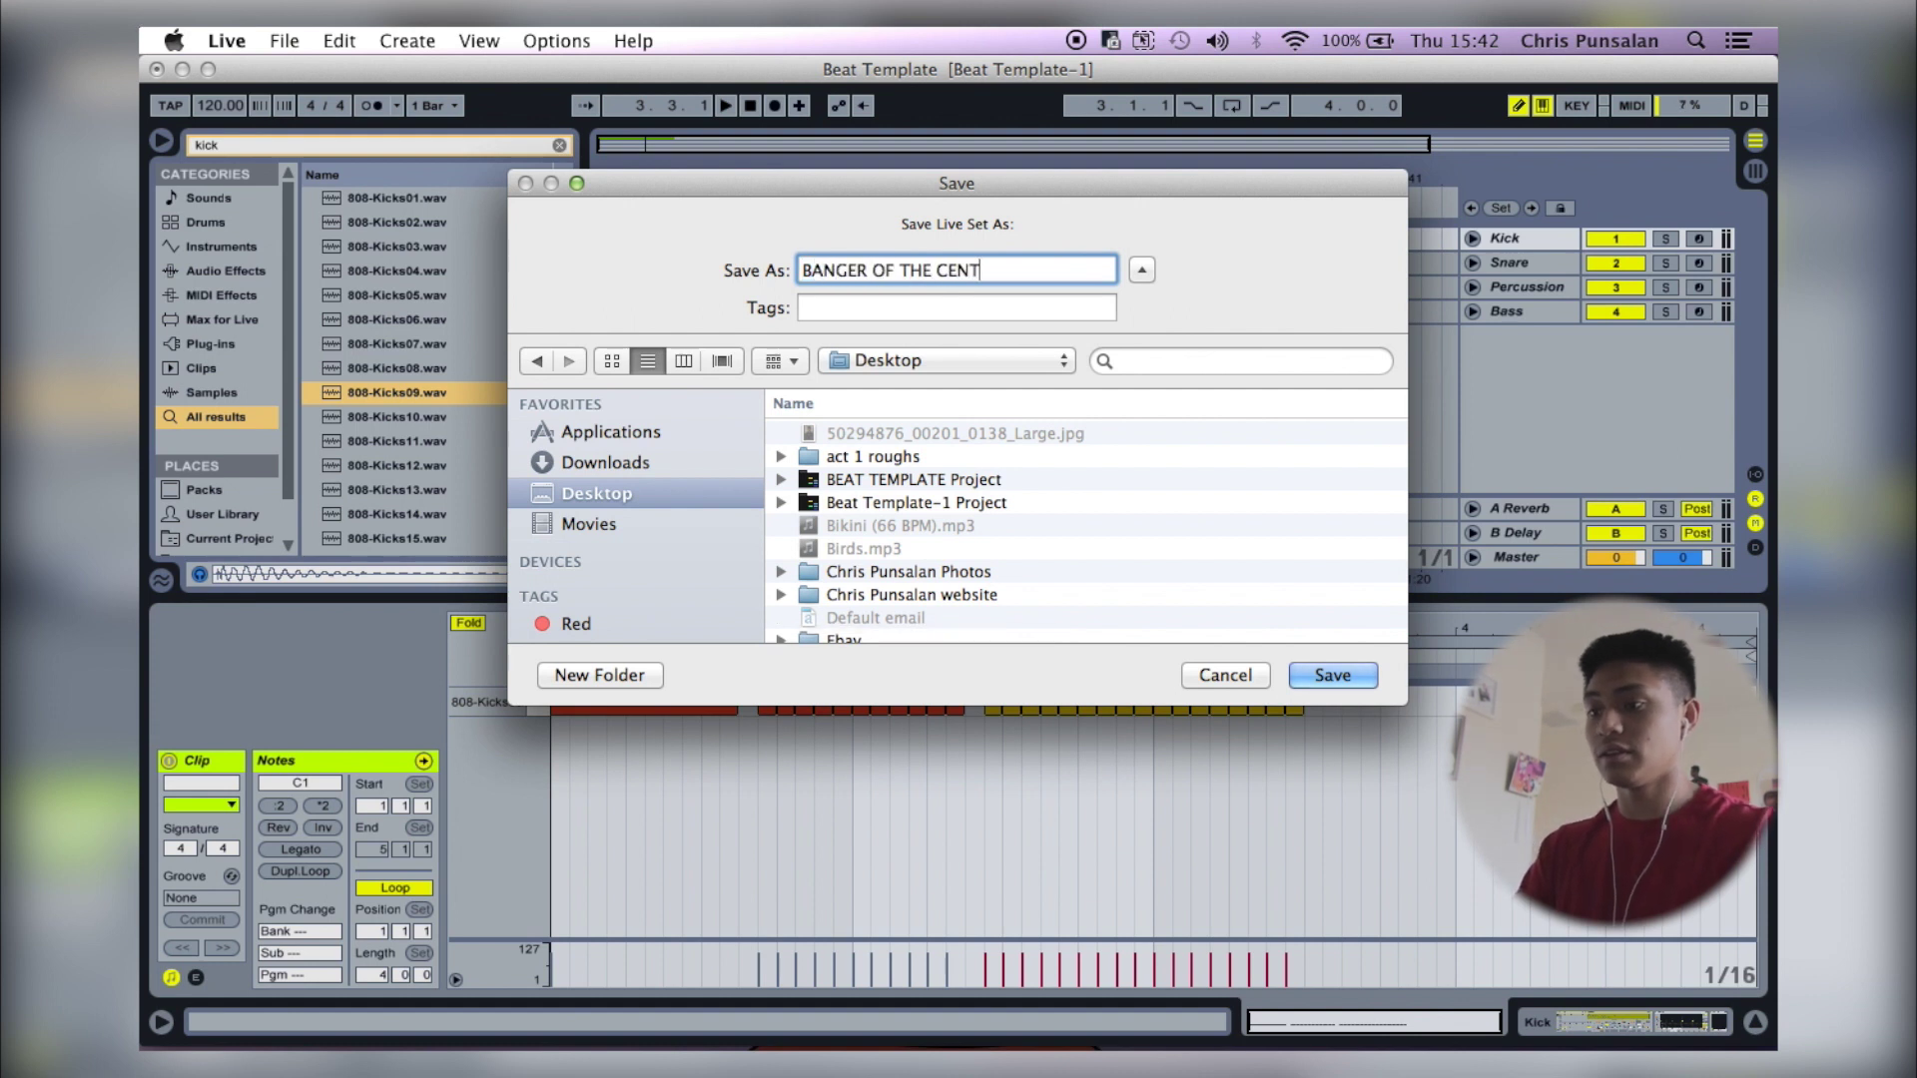
{"action": "type", "text": "URY (120BPM)"}
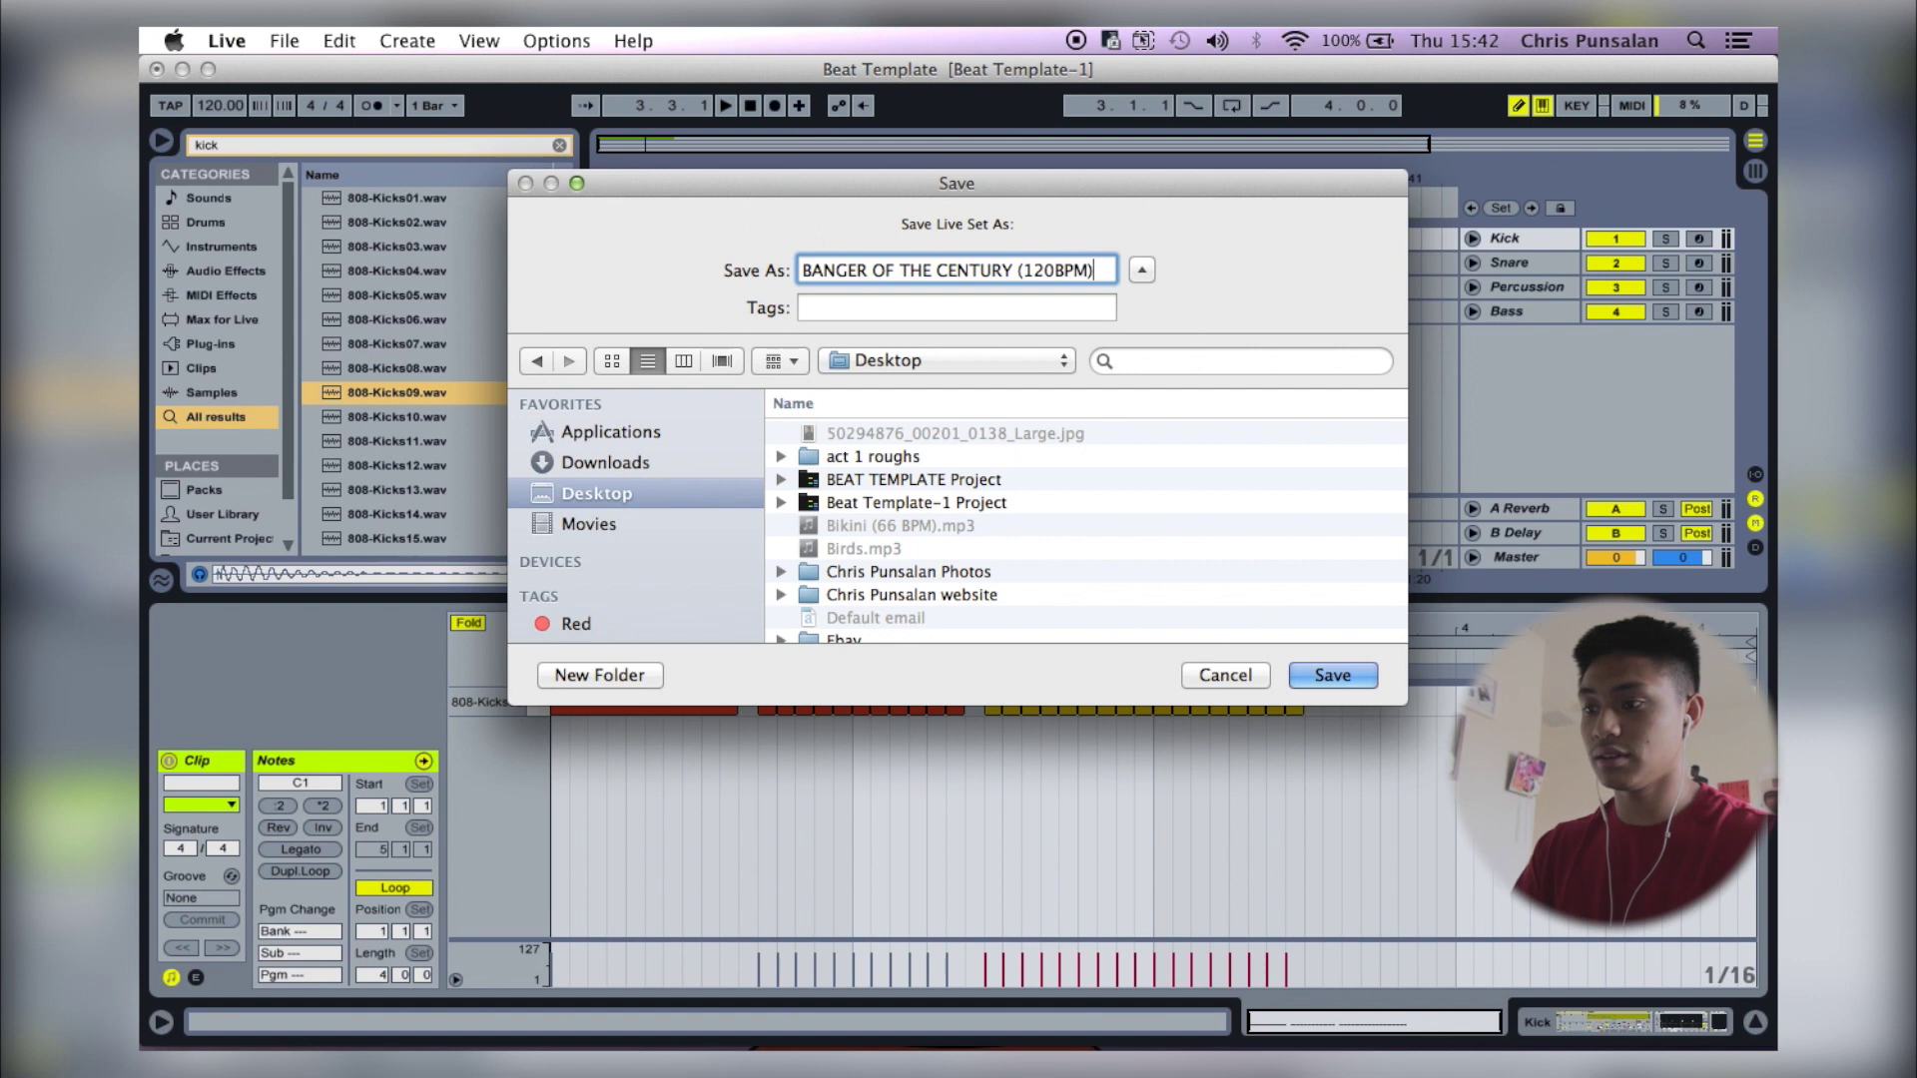
{"action": "key", "text": "Return"}
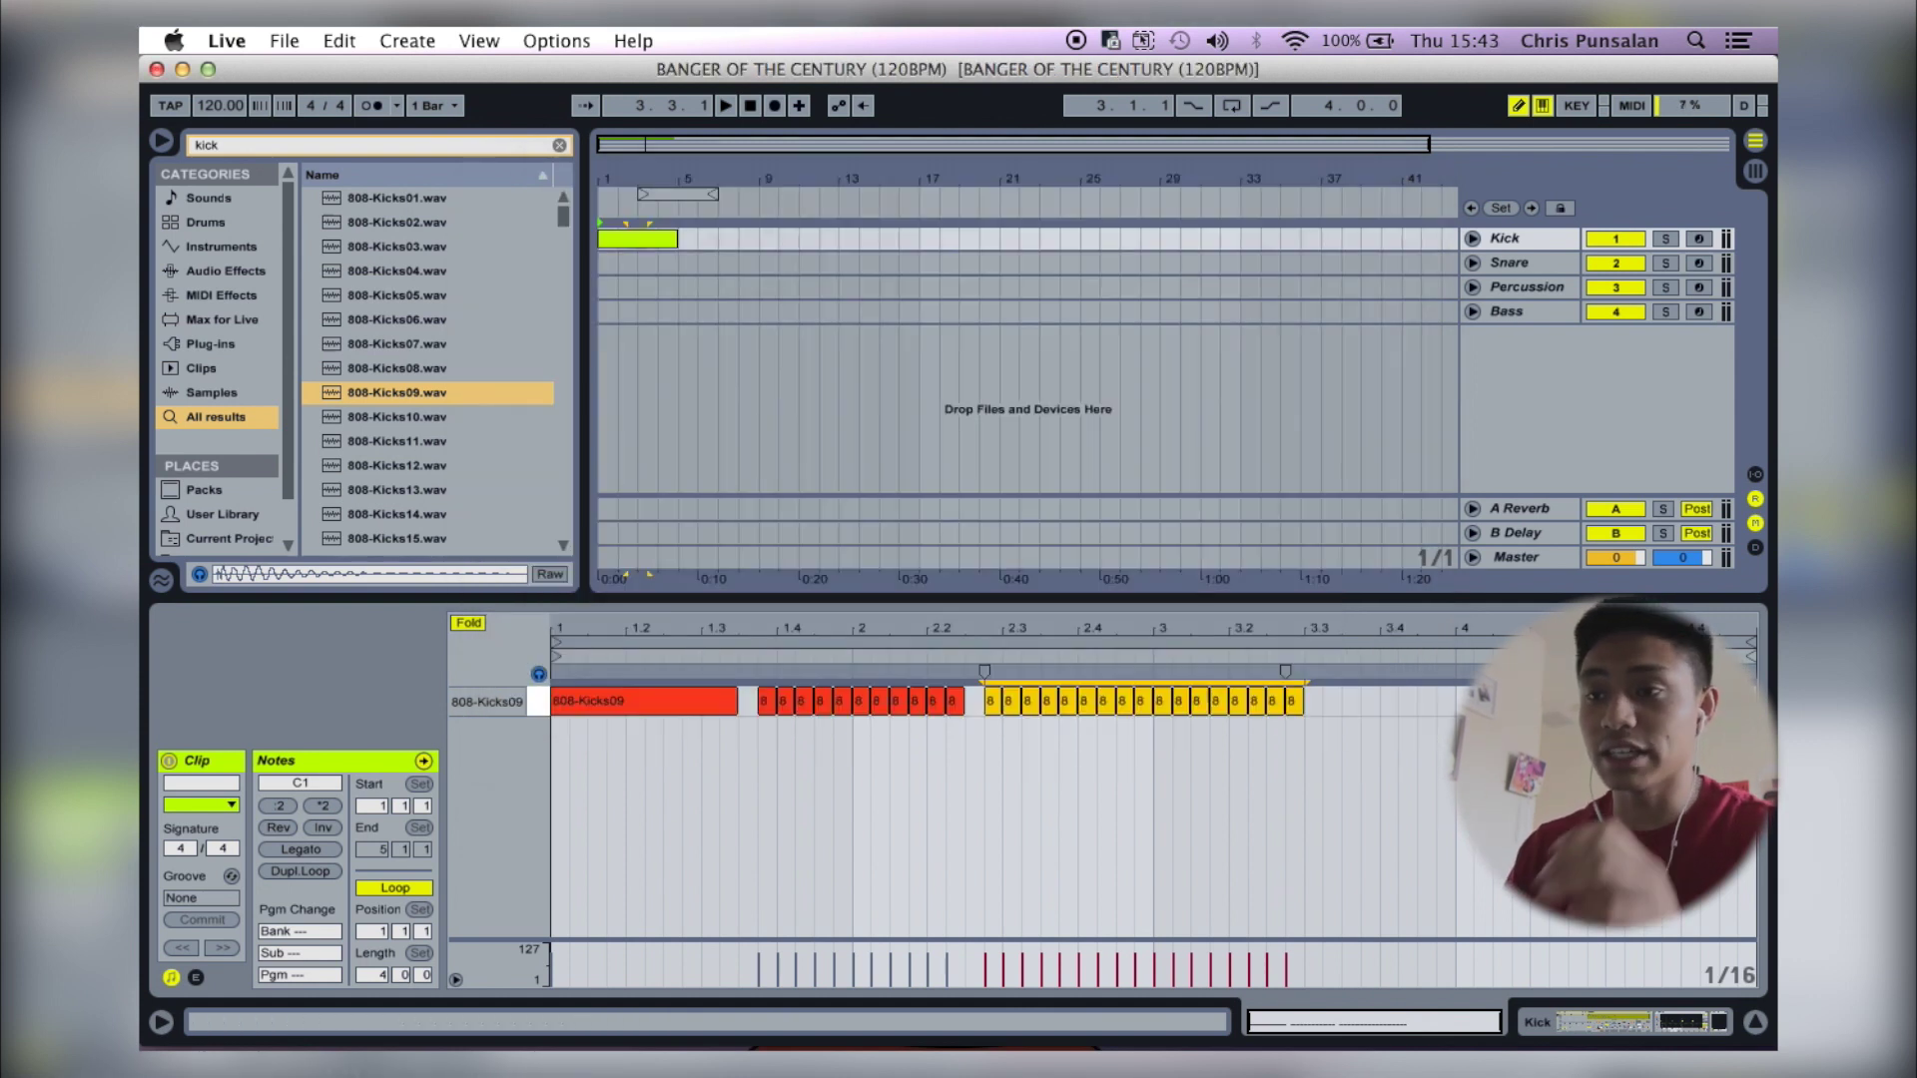
{"action": "left_click", "coordinate": [285, 40]}
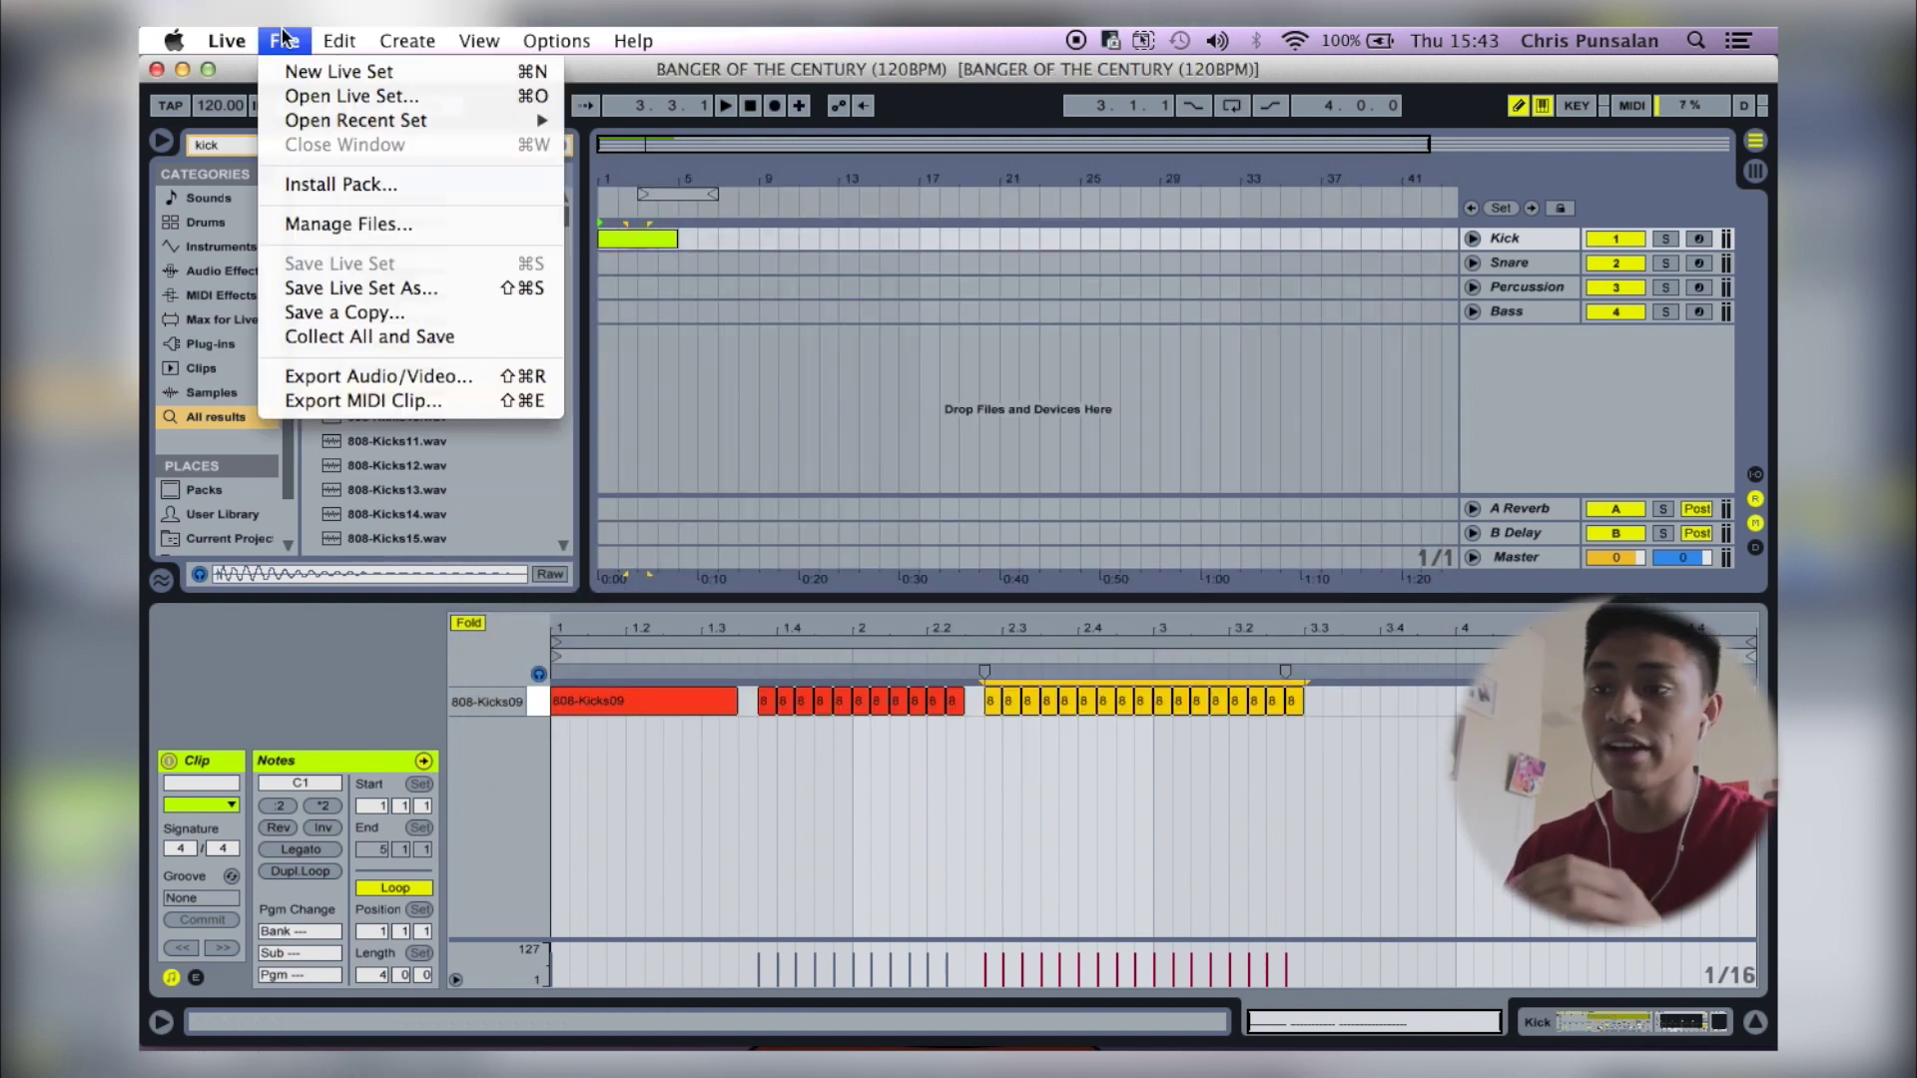
{"action": "left_click", "coordinate": [746, 279]}
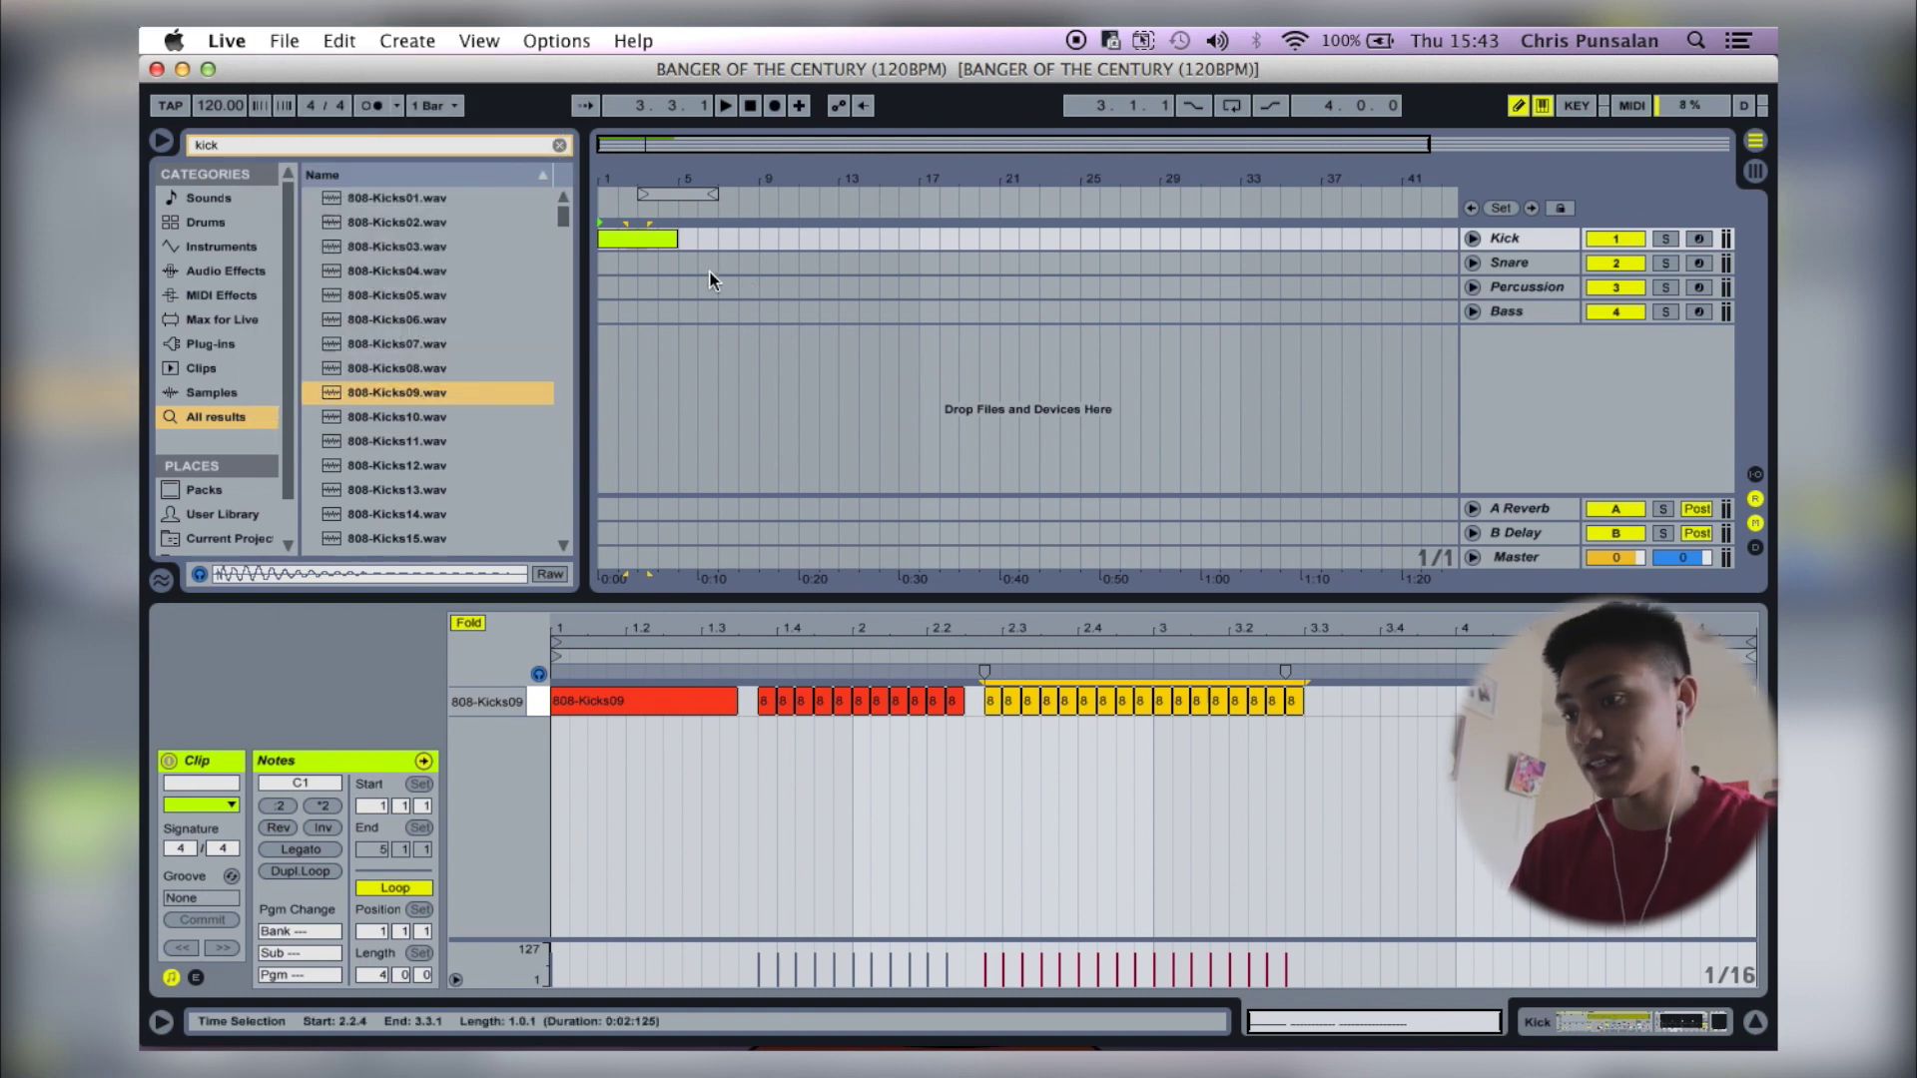
{"action": "left_click", "coordinate": [651, 248]}
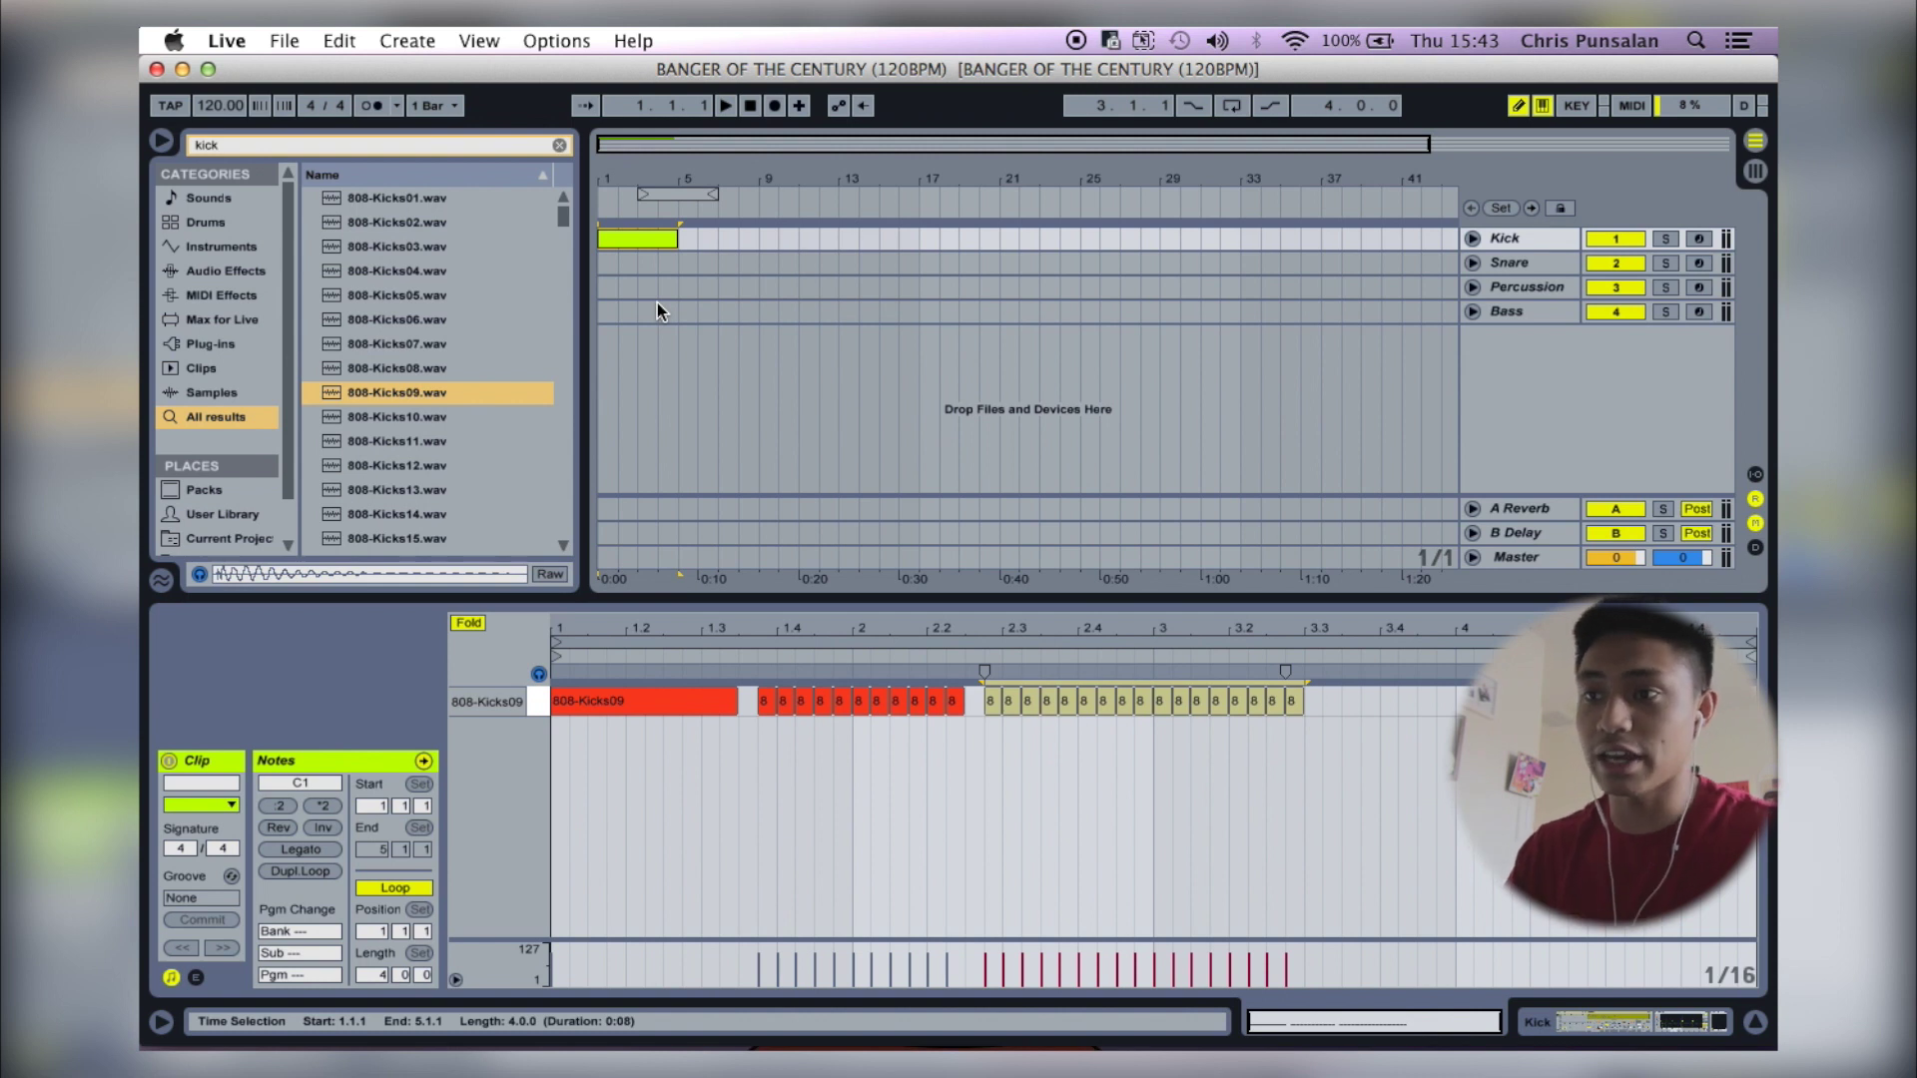
{"action": "left_click", "coordinate": [287, 40]}
{"action": "left_click", "coordinate": [412, 296]}
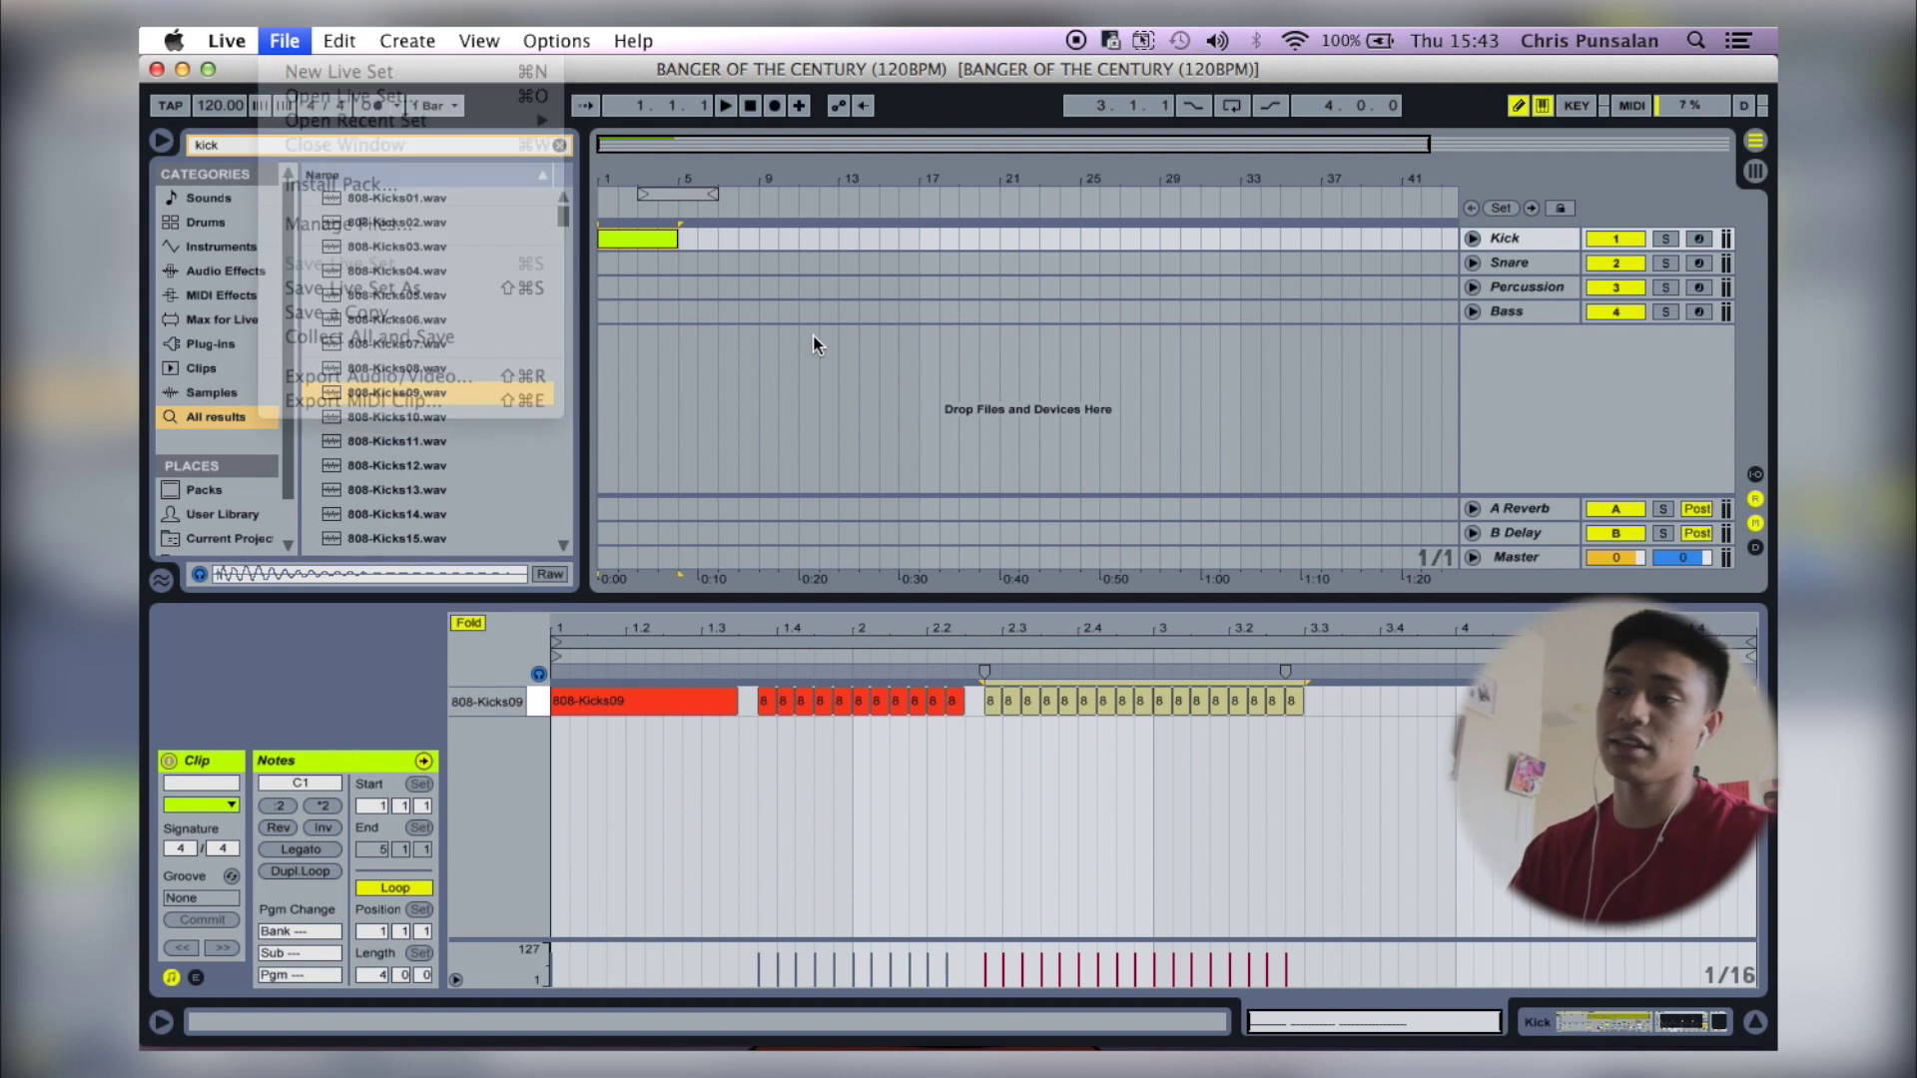